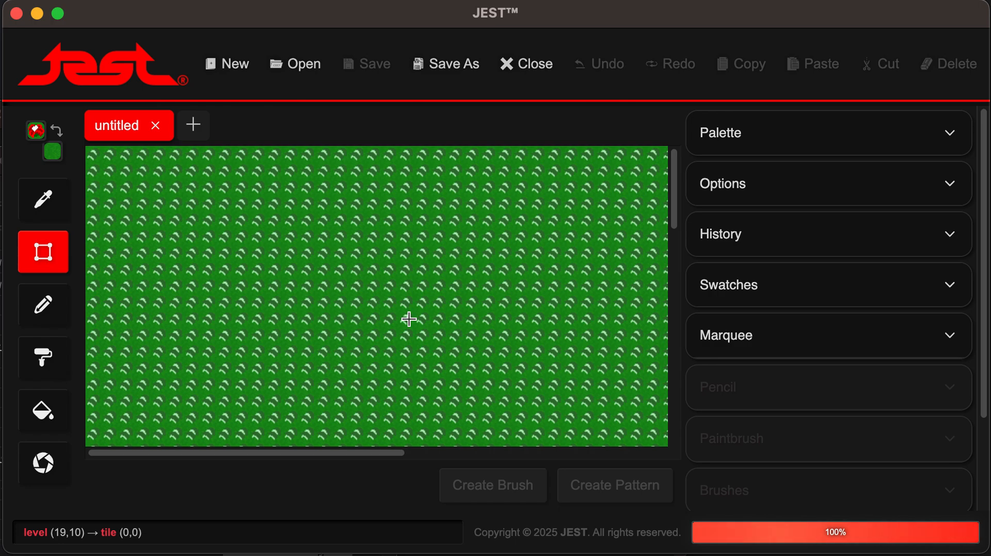
Examine the full extent of the grass-filled level, from its upper edge to its far corners
{"action": "scroll", "coordinate": [409, 320], "scroll_direction": "down", "scroll_amount": 15}
{"action": "scroll", "coordinate": [408, 319], "scroll_direction": "right", "scroll_amount": 9}
{"action": "scroll", "coordinate": [409, 319], "scroll_direction": "up", "scroll_amount": 15}
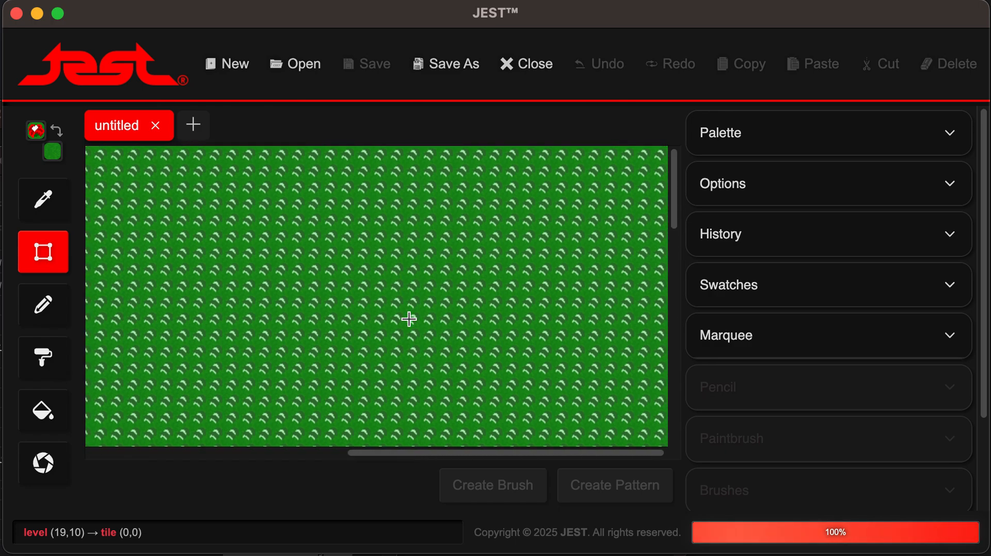
{"action": "scroll", "coordinate": [409, 319], "scroll_direction": "left", "scroll_amount": 9}
{"action": "scroll", "coordinate": [409, 319], "scroll_direction": "down", "scroll_amount": 15}
{"action": "scroll", "coordinate": [409, 319], "scroll_direction": "right", "scroll_amount": 9}
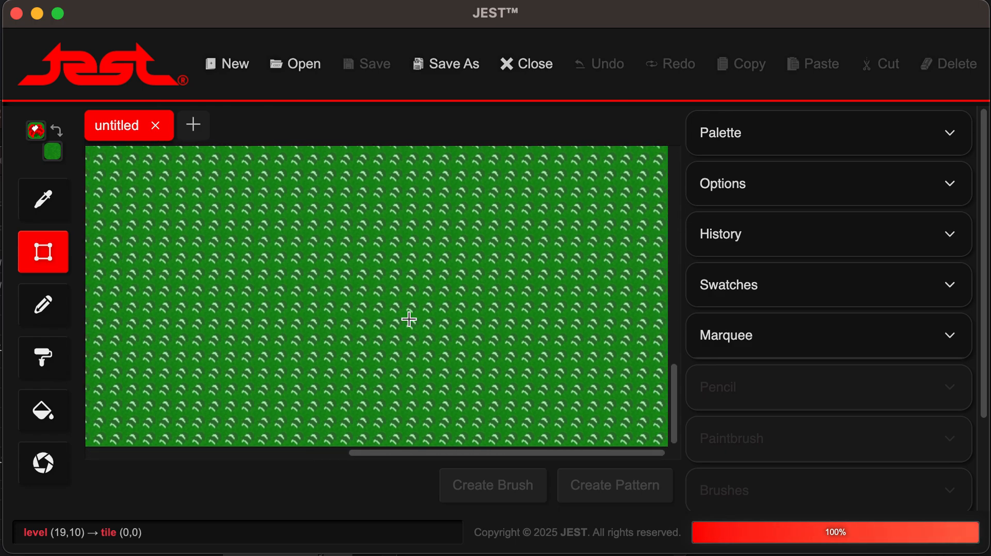
{"action": "scroll", "coordinate": [409, 319], "scroll_direction": "up", "scroll_amount": 15}
{"action": "scroll", "coordinate": [409, 319], "scroll_direction": "left", "scroll_amount": 9}
{"action": "scroll", "coordinate": [408, 319], "scroll_direction": "down", "scroll_amount": 15}
{"action": "scroll", "coordinate": [409, 319], "scroll_direction": "up", "scroll_amount": 15}
{"action": "scroll", "coordinate": [409, 320], "scroll_direction": "down", "scroll_amount": 15}
{"action": "scroll", "coordinate": [409, 320], "scroll_direction": "right", "scroll_amount": 9}
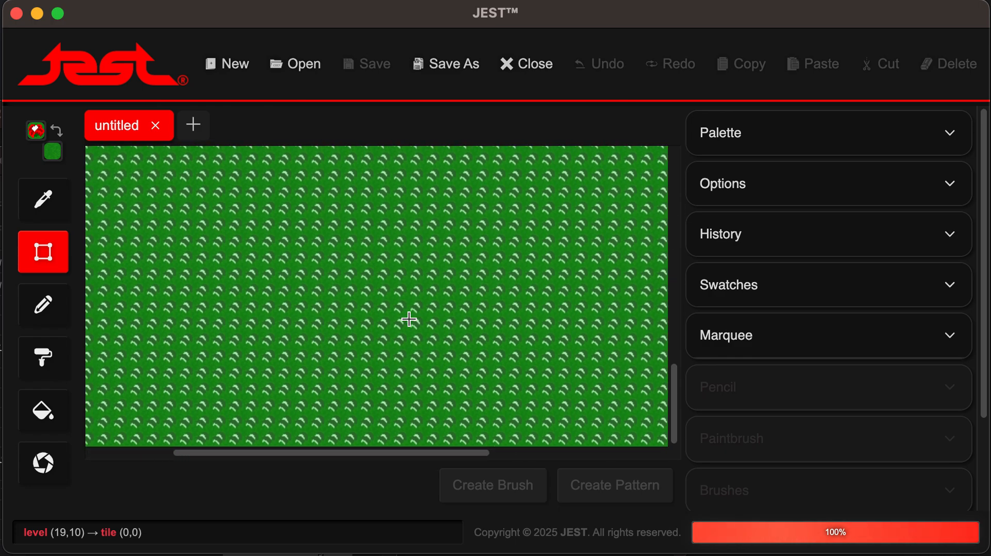
{"action": "scroll", "coordinate": [409, 319], "scroll_direction": "up", "scroll_amount": 15}
{"action": "scroll", "coordinate": [409, 320], "scroll_direction": "left", "scroll_amount": 9}
{"action": "scroll", "coordinate": [409, 319], "scroll_direction": "right", "scroll_amount": 9}
{"action": "scroll", "coordinate": [408, 320], "scroll_direction": "down", "scroll_amount": 15}
{"action": "scroll", "coordinate": [408, 320], "scroll_direction": "up", "scroll_amount": 15}
{"action": "scroll", "coordinate": [409, 319], "scroll_direction": "left", "scroll_amount": 9}
{"action": "scroll", "coordinate": [409, 320], "scroll_direction": "down", "scroll_amount": 15}
{"action": "scroll", "coordinate": [409, 319], "scroll_direction": "right", "scroll_amount": 5}
{"action": "scroll", "coordinate": [409, 320], "scroll_direction": "up", "scroll_amount": 15}
{"action": "scroll", "coordinate": [409, 320], "scroll_direction": "left", "scroll_amount": 5}
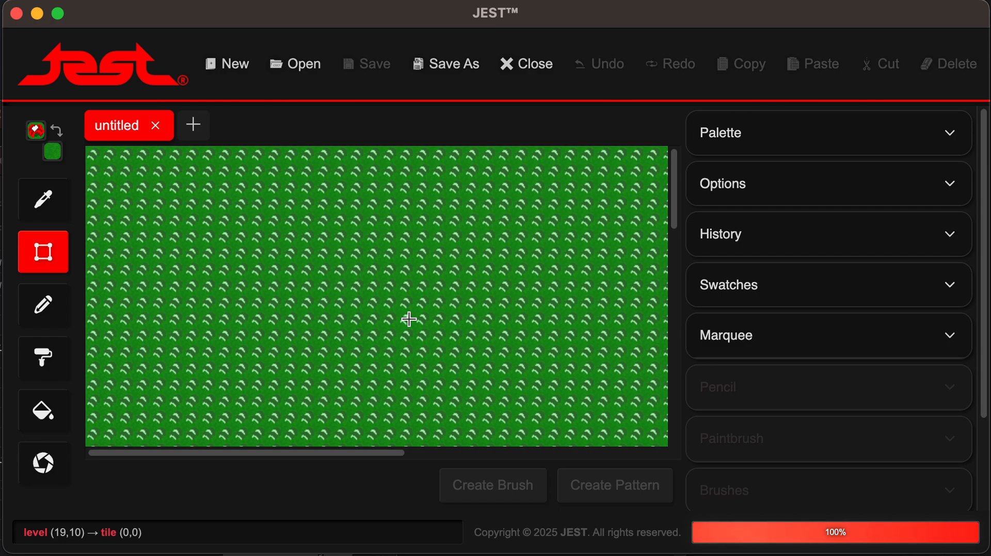
{"action": "scroll", "coordinate": [408, 317], "scroll_direction": "down", "scroll_amount": 5}
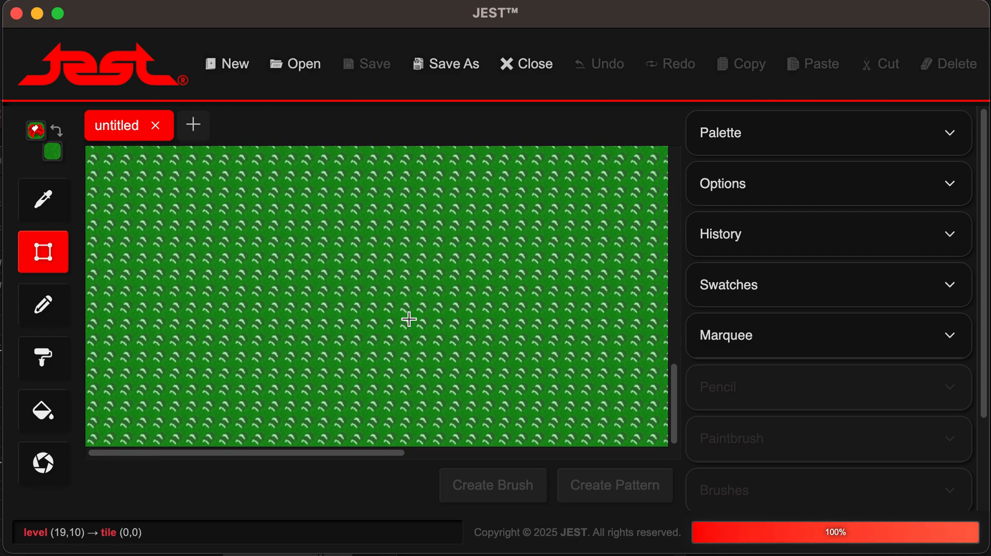
{"action": "scroll", "coordinate": [408, 318], "scroll_direction": "up", "scroll_amount": 5}
Look over the tile palette, then try the history limit at 30 and set it back to 15
{"action": "left_click", "coordinate": [803, 133]}
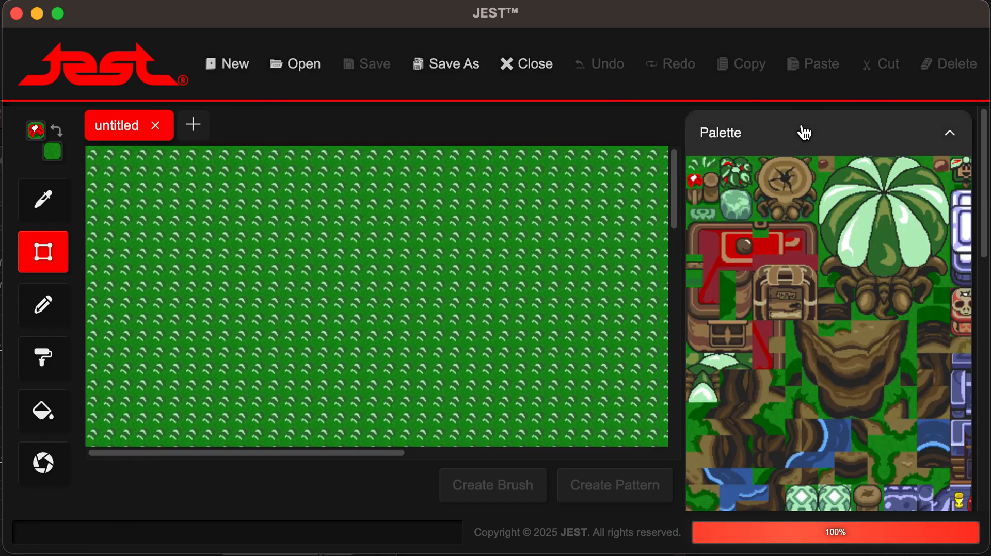
{"action": "left_click", "coordinate": [804, 132]}
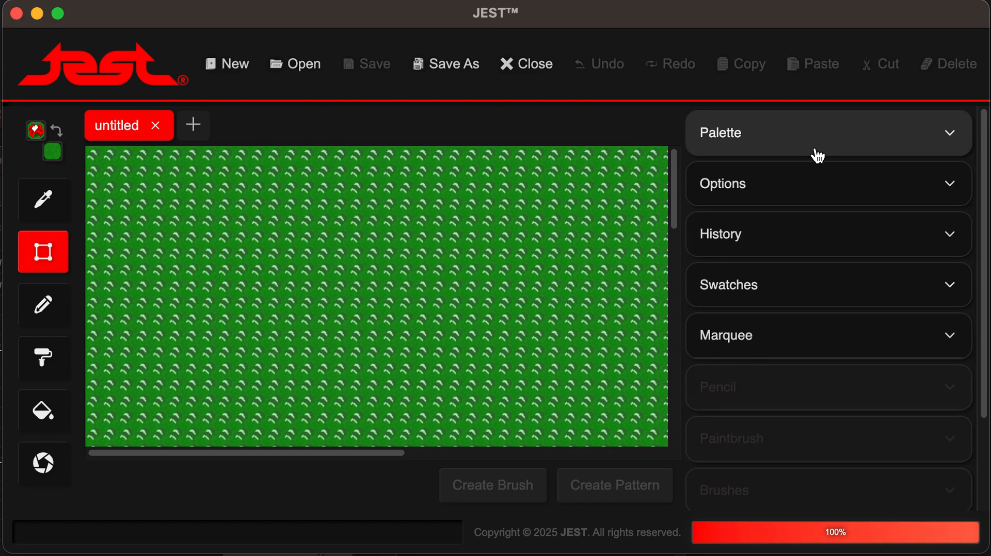
{"action": "left_click", "coordinate": [808, 195]}
{"action": "left_click_drag", "start_coordinate": [778, 329], "coordinate": [858, 356]}
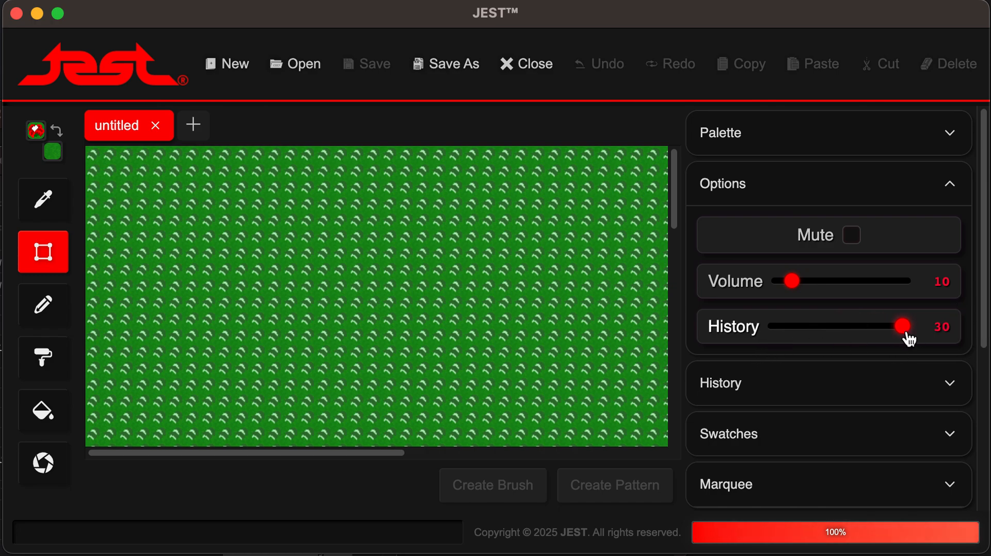
{"action": "left_click_drag", "start_coordinate": [907, 338], "coordinate": [752, 184]}
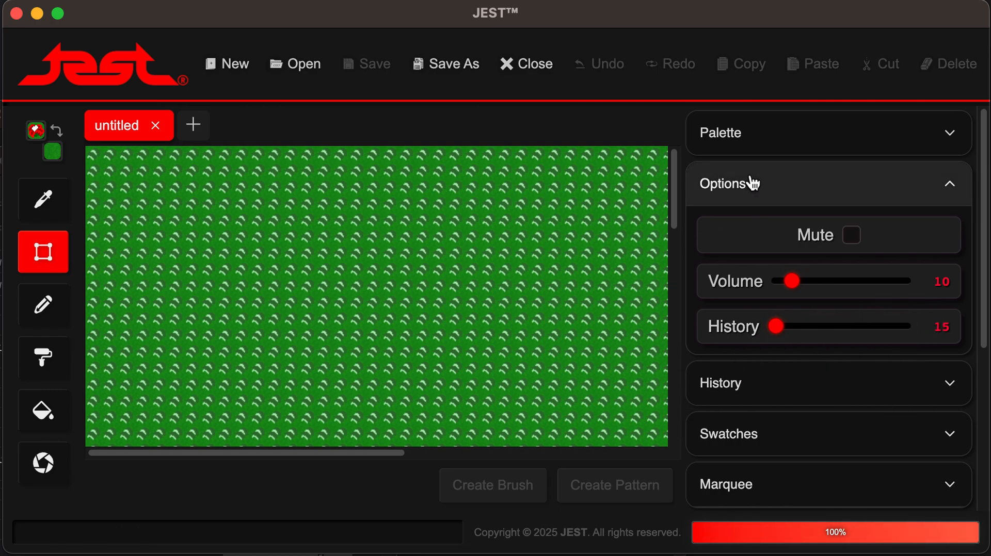
{"action": "left_click", "coordinate": [753, 184]}
Delete two rectangular marquee areas of grass tufts with the history list shown, and draw scattered red flower tiles with the Pencil
{"action": "left_click", "coordinate": [761, 235]}
{"action": "left_click_drag", "start_coordinate": [437, 227], "coordinate": [236, 463]}
{"action": "key", "text": "Delete"}
{"action": "mouse_move", "coordinate": [512, 181]}
{"action": "left_mouse_down"}
{"action": "mouse_move", "coordinate": [454, 288]}
{"action": "mouse_move", "coordinate": [439, 274]}
{"action": "left_mouse_up"}
{"action": "key", "text": "Delete"}
{"action": "key", "text": "p"}
Step back through the history to the first marquee deletion and return to the pencil drawing entry
{"action": "left_click", "coordinate": [762, 310]}
{"action": "left_click", "coordinate": [764, 279]}
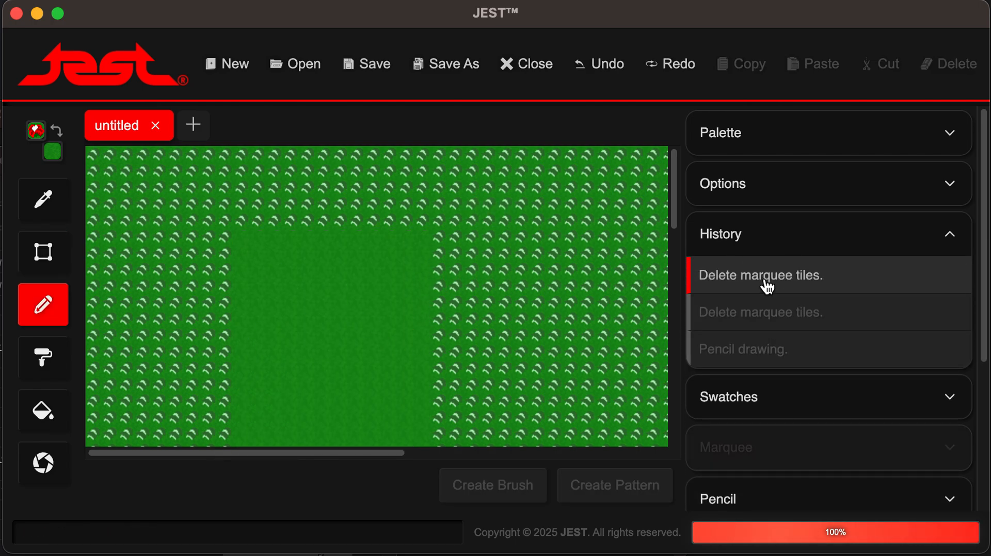
{"action": "left_click", "coordinate": [753, 350]}
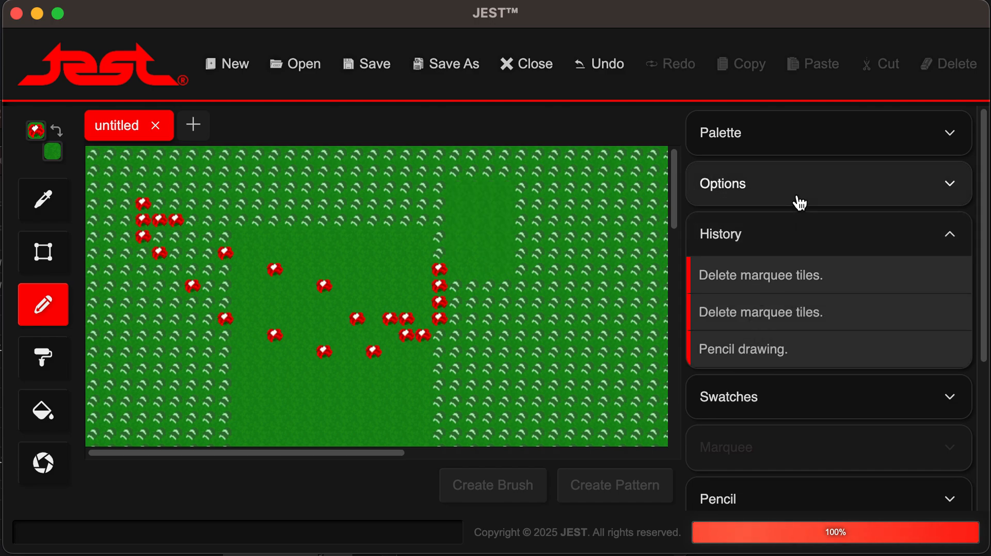
Draw many more red flower strokes across the level with the Pencil and look through the growing history list
{"action": "mouse_move", "coordinate": [586, 212]}
{"action": "left_mouse_down"}
{"action": "mouse_move", "coordinate": [212, 436]}
{"action": "mouse_move", "coordinate": [582, 348]}
{"action": "mouse_move", "coordinate": [424, 206]}
{"action": "mouse_move", "coordinate": [480, 281]}
{"action": "mouse_move", "coordinate": [444, 314]}
{"action": "left_mouse_up"}
{"action": "scroll", "coordinate": [491, 316], "scroll_direction": "right", "scroll_amount": 2}
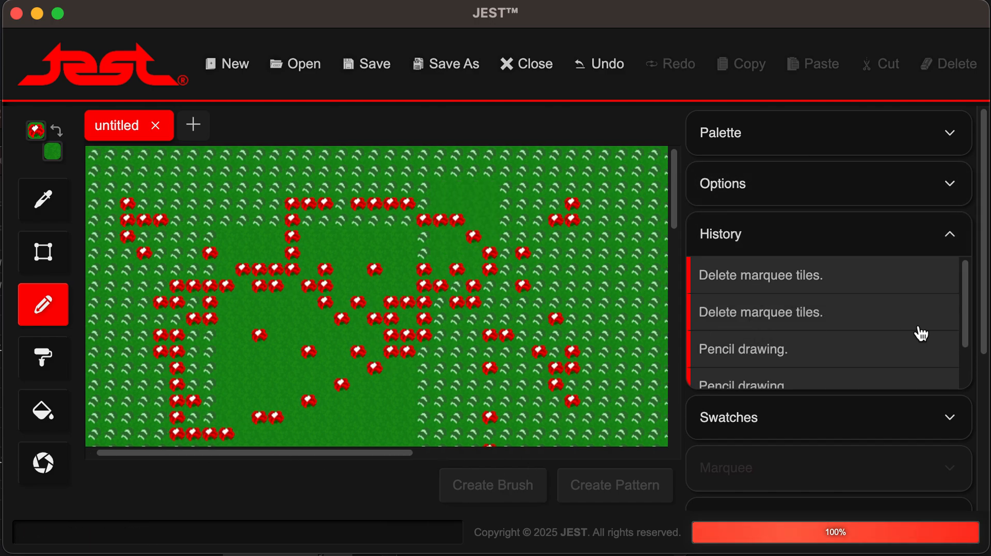
{"action": "scroll", "coordinate": [918, 334], "scroll_direction": "down", "scroll_amount": 2}
{"action": "scroll", "coordinate": [919, 334], "scroll_direction": "up", "scroll_amount": 2}
{"action": "mouse_move", "coordinate": [384, 438]}
{"action": "left_mouse_down"}
{"action": "mouse_move", "coordinate": [426, 270]}
{"action": "mouse_move", "coordinate": [376, 294]}
{"action": "left_mouse_up"}
{"action": "scroll", "coordinate": [809, 382], "scroll_direction": "down", "scroll_amount": 3}
{"action": "scroll", "coordinate": [810, 393], "scroll_direction": "up", "scroll_amount": 2}
{"action": "scroll", "coordinate": [810, 392], "scroll_direction": "down", "scroll_amount": 2}
{"action": "scroll", "coordinate": [810, 392], "scroll_direction": "up", "scroll_amount": 2}
{"action": "scroll", "coordinate": [809, 392], "scroll_direction": "down", "scroll_amount": 1}
{"action": "scroll", "coordinate": [806, 361], "scroll_direction": "up", "scroll_amount": 1}
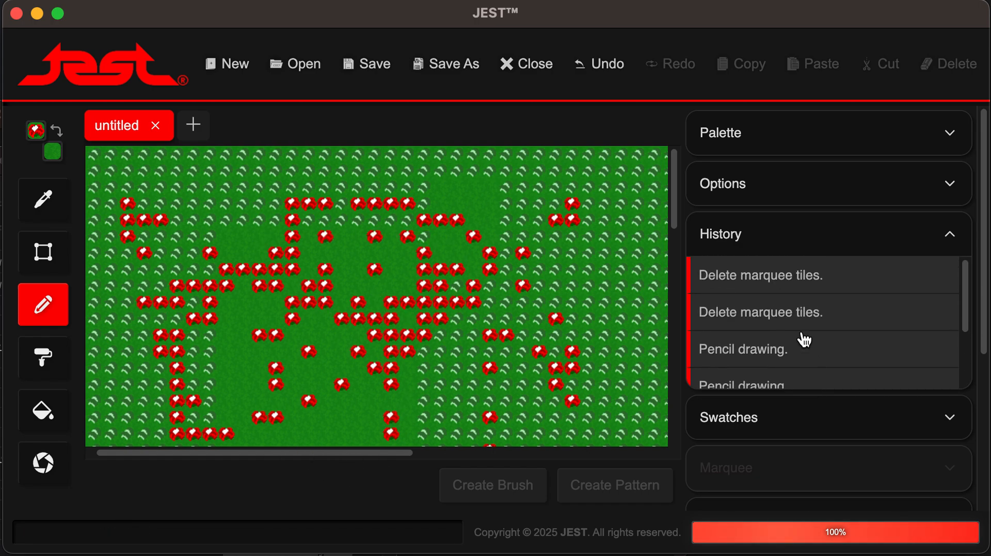
Revert the level to the first history entry and restore it to the last pencil drawing entry
{"action": "left_click", "coordinate": [799, 284]}
{"action": "scroll", "coordinate": [756, 365], "scroll_direction": "down", "scroll_amount": 3}
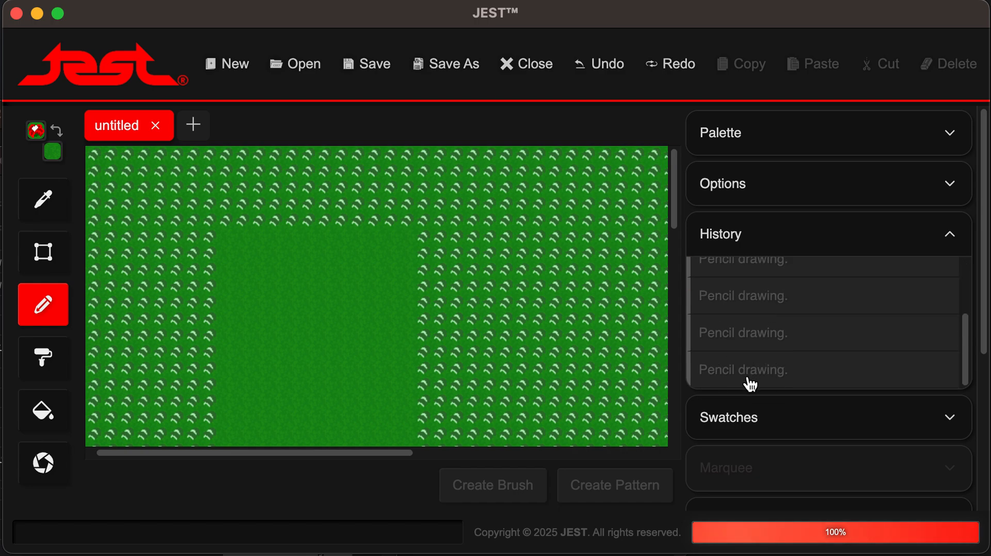
{"action": "left_click", "coordinate": [749, 384]}
{"action": "left_click", "coordinate": [751, 247]}
Choose the first sandy dirt swatch as the drawing tile and draw winding paths over the upper part of the level
{"action": "left_click", "coordinate": [752, 283]}
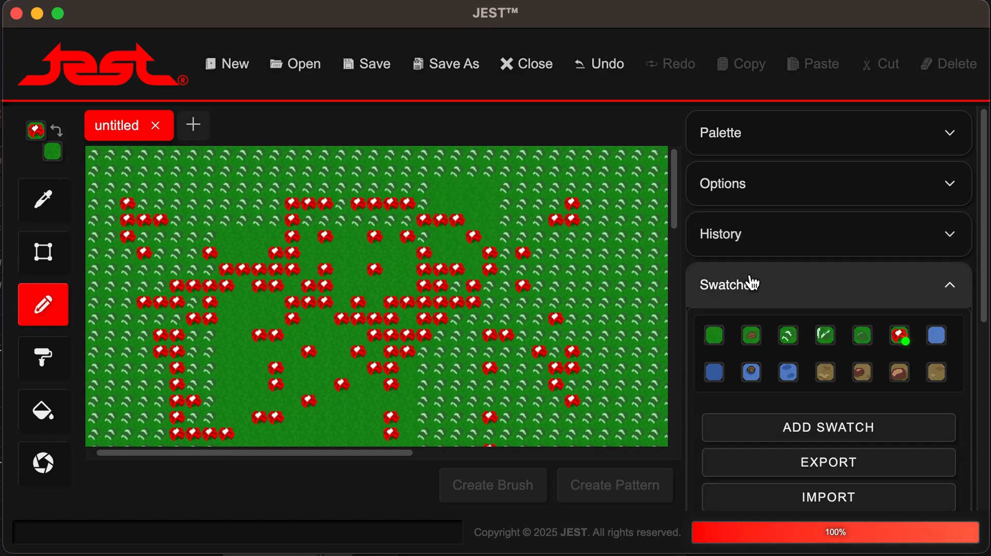
{"action": "scroll", "coordinate": [750, 282], "scroll_direction": "down", "scroll_amount": 3}
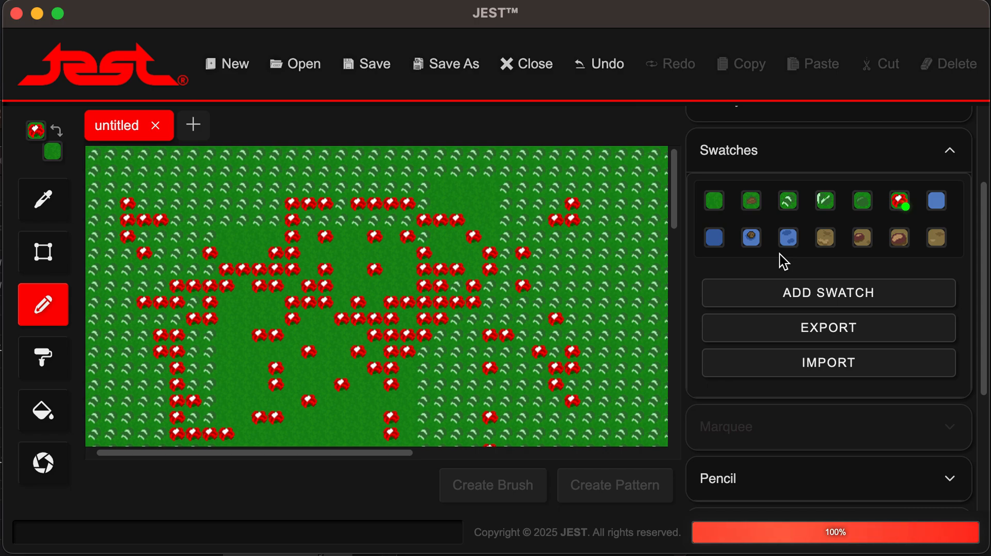
{"action": "left_click", "coordinate": [825, 237]}
{"action": "mouse_move", "coordinate": [523, 202]}
{"action": "left_mouse_down"}
{"action": "mouse_move", "coordinate": [604, 316]}
{"action": "mouse_move", "coordinate": [272, 227]}
{"action": "mouse_move", "coordinate": [210, 267]}
{"action": "left_mouse_up"}
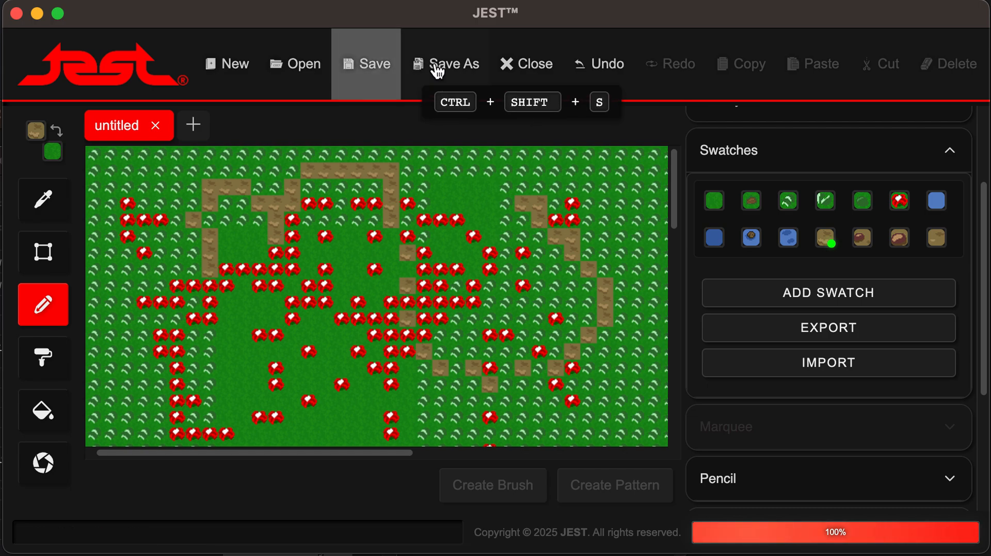
Undo all edits back to the original level of grass tufts
{"action": "left_click", "coordinate": [627, 75]}
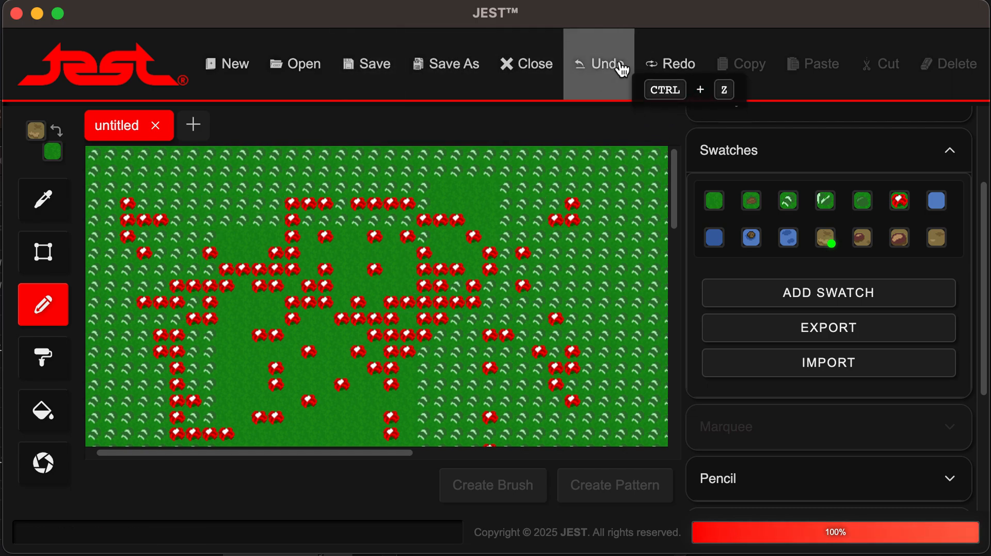
{"action": "left_click", "coordinate": [619, 66]}
{"action": "left_click", "coordinate": [620, 66]}
Draw sandy paths with the foreground tile and plain grass strokes with the background tile across the level using the Pencil
{"action": "key", "text": "i"}
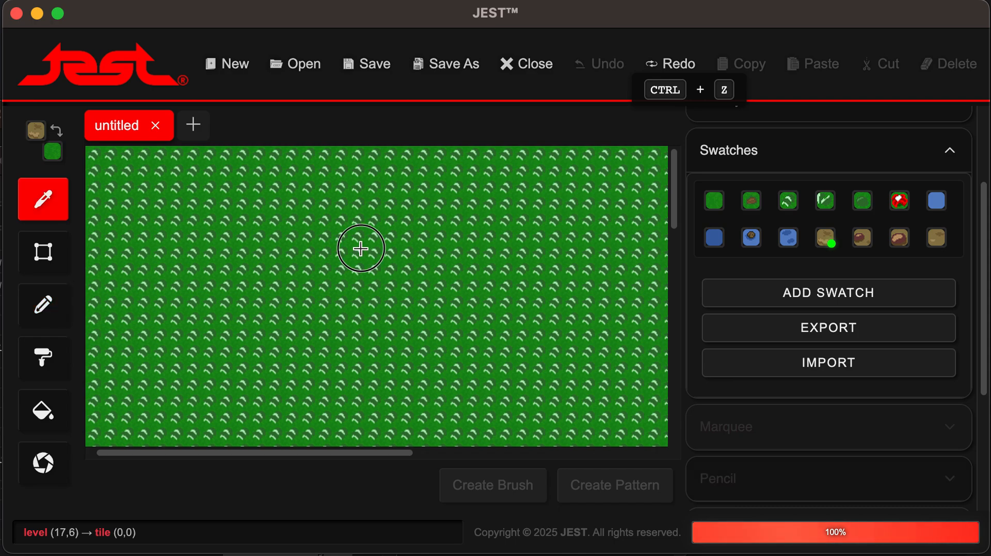
{"action": "key", "text": "p"}
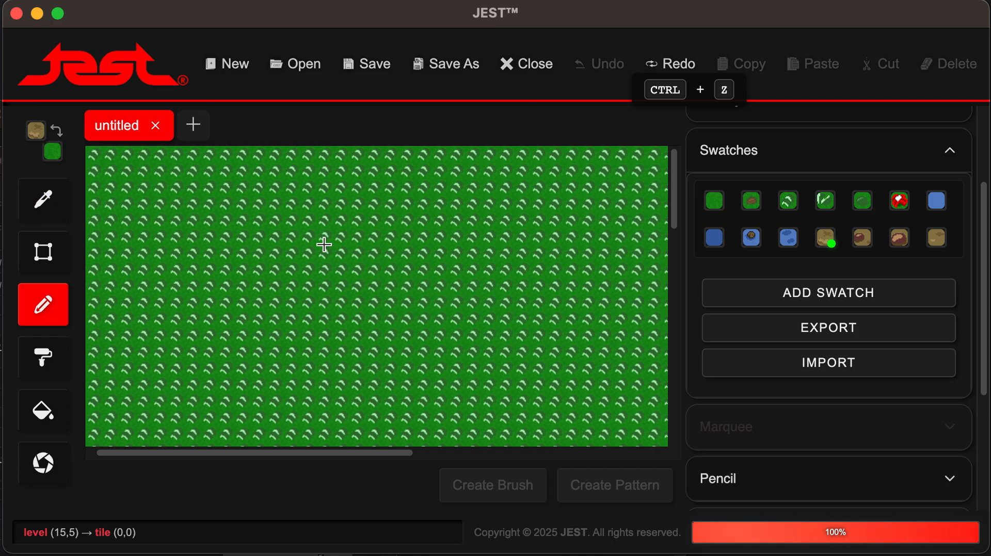
{"action": "left_click_drag", "start_coordinate": [305, 219], "coordinate": [323, 280]}
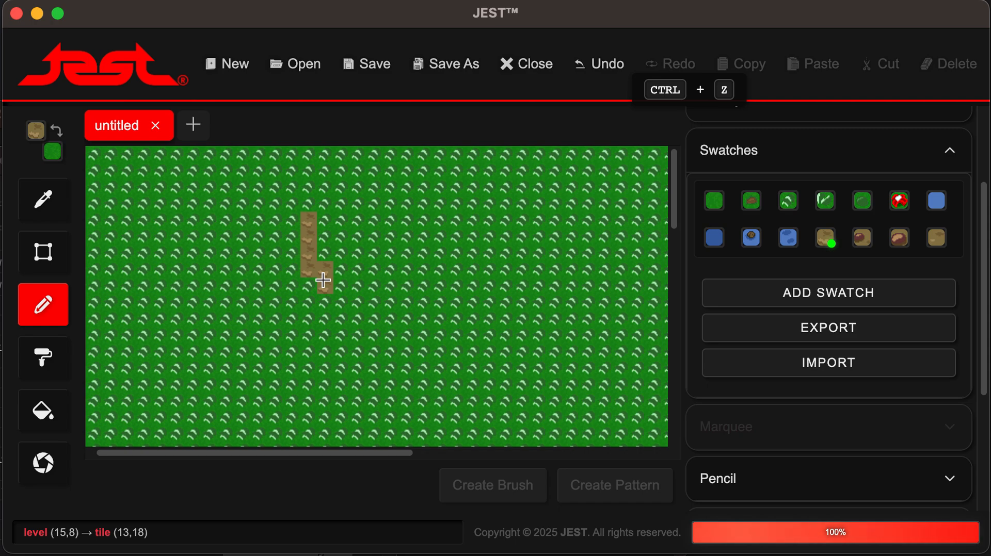
{"action": "mouse_move", "coordinate": [422, 216]}
{"action": "left_mouse_down"}
{"action": "mouse_move", "coordinate": [438, 350]}
{"action": "mouse_move", "coordinate": [394, 256]}
{"action": "mouse_move", "coordinate": [270, 215]}
{"action": "mouse_move", "coordinate": [343, 353]}
{"action": "mouse_move", "coordinate": [358, 256]}
{"action": "mouse_move", "coordinate": [270, 331]}
{"action": "mouse_move", "coordinate": [457, 320]}
{"action": "mouse_move", "coordinate": [475, 279]}
{"action": "left_mouse_up"}
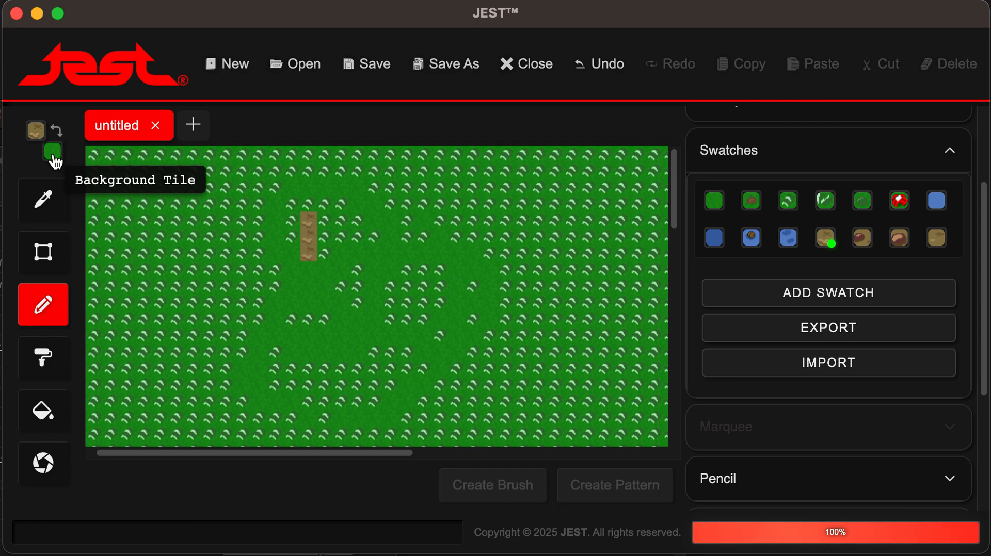
{"action": "left_click_drag", "start_coordinate": [161, 203], "coordinate": [209, 335]}
{"action": "mouse_move", "coordinate": [304, 312]}
{"action": "left_mouse_down"}
{"action": "mouse_move", "coordinate": [477, 225]}
{"action": "mouse_move", "coordinate": [571, 234]}
{"action": "mouse_move", "coordinate": [508, 287]}
{"action": "mouse_move", "coordinate": [524, 260]}
{"action": "mouse_move", "coordinate": [255, 405]}
{"action": "mouse_move", "coordinate": [183, 381]}
{"action": "left_mouse_up"}
{"action": "mouse_move", "coordinate": [188, 192]}
{"action": "right_mouse_down"}
{"action": "mouse_move", "coordinate": [172, 332]}
{"action": "mouse_move", "coordinate": [215, 386]}
{"action": "right_mouse_up"}
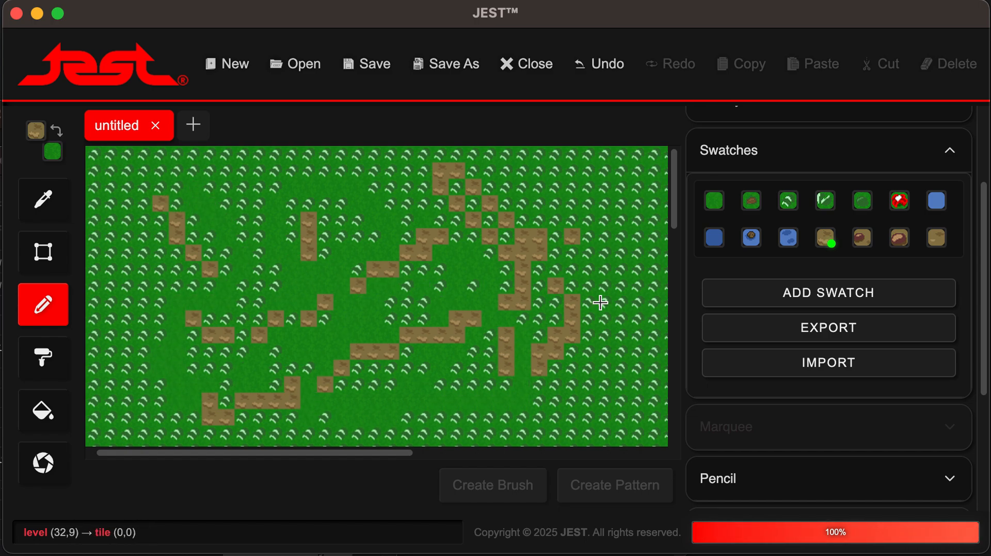
Set Dirt Patch as foreground and Shallow Water Grooves as background tile, and draw pencil strokes of both across the level
{"action": "left_click", "coordinate": [784, 242]}
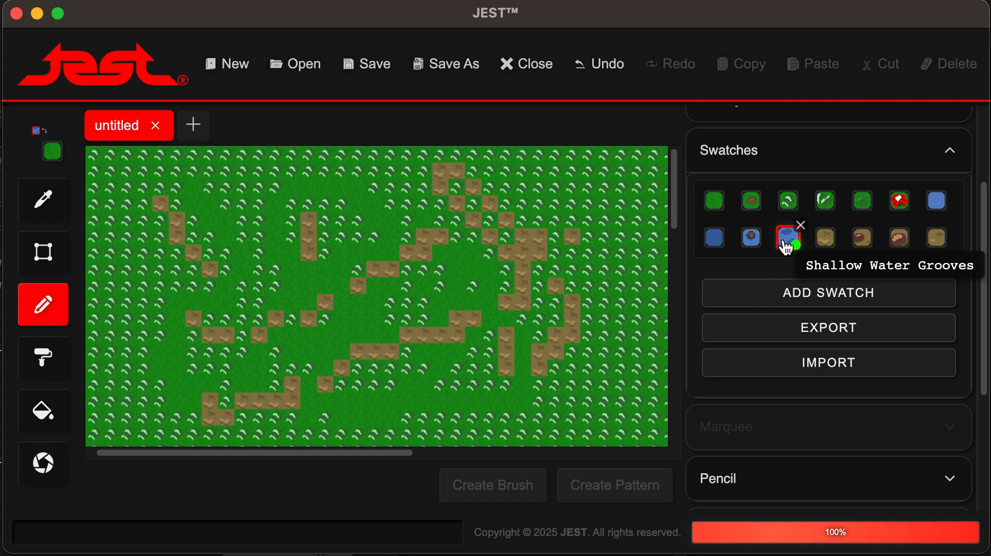
{"action": "left_click", "coordinate": [56, 131]}
{"action": "left_click", "coordinate": [751, 202]}
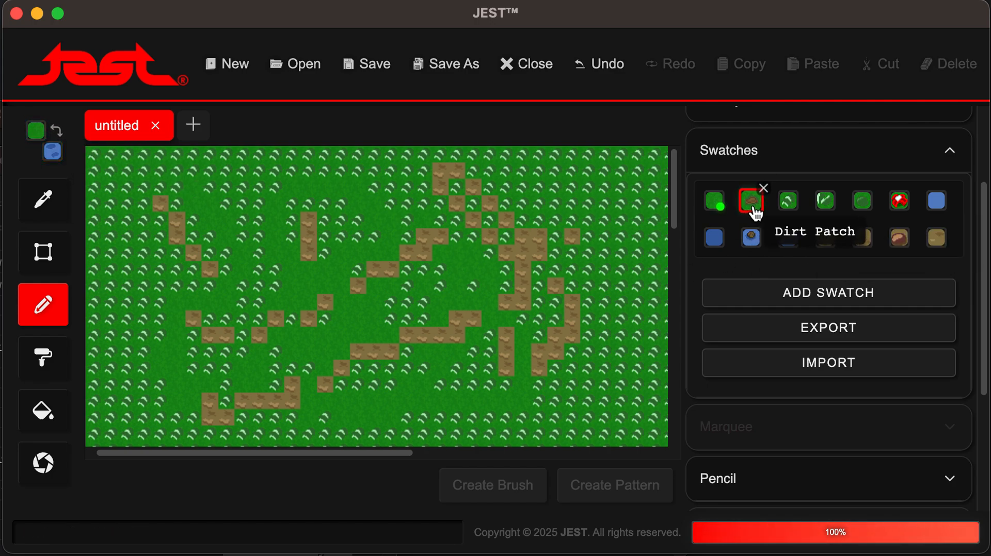
{"action": "left_click_drag", "start_coordinate": [307, 207], "coordinate": [201, 323]}
{"action": "mouse_move", "coordinate": [408, 186]}
{"action": "right_mouse_down"}
{"action": "mouse_move", "coordinate": [376, 314]}
{"action": "mouse_move", "coordinate": [217, 371]}
{"action": "mouse_move", "coordinate": [393, 305]}
{"action": "right_mouse_up"}
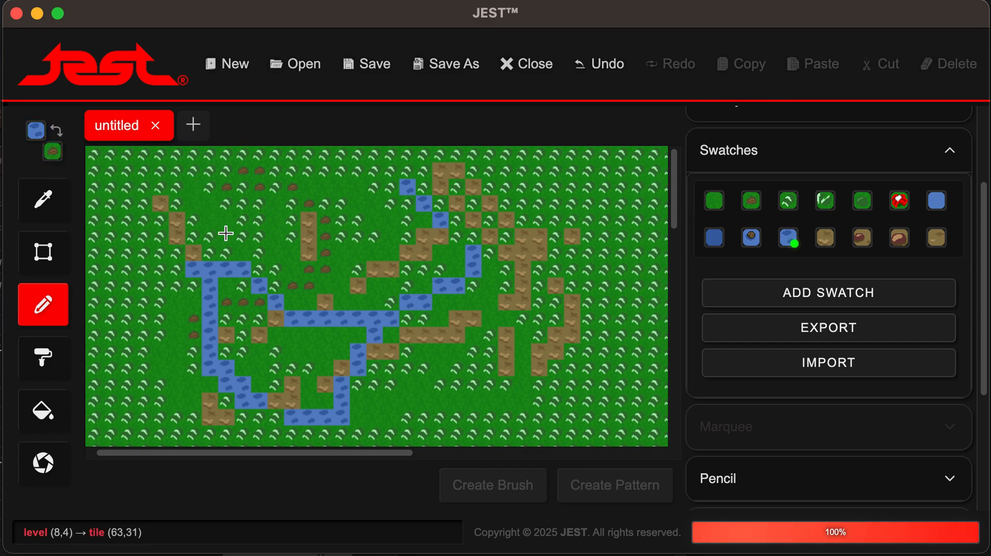
Marquee-select three separate rectangular areas of the level, delete their tiles, and undo the deletion
{"action": "left_click", "coordinate": [54, 254]}
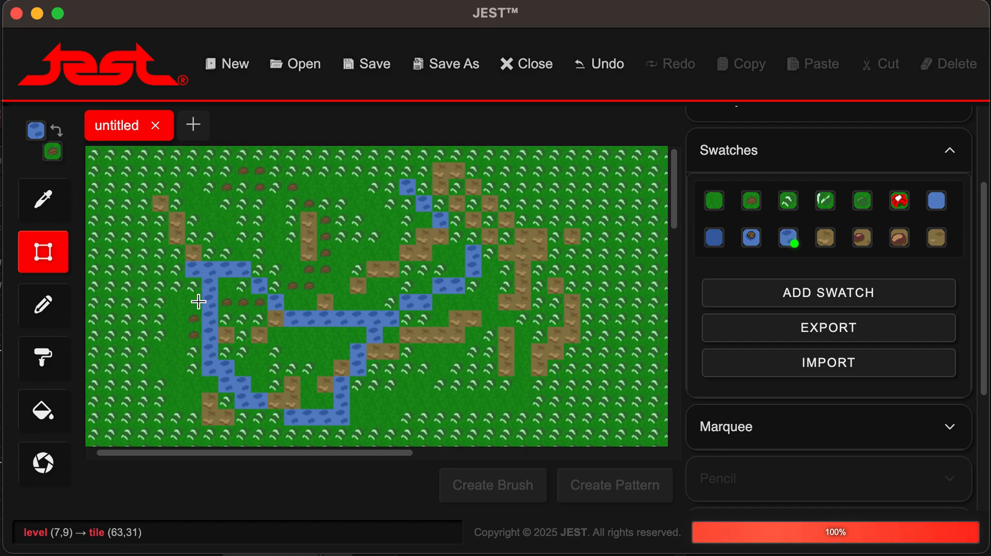
{"action": "mouse_move", "coordinate": [152, 212]}
{"action": "left_mouse_down"}
{"action": "mouse_move", "coordinate": [248, 333]}
{"action": "mouse_move", "coordinate": [284, 359]}
{"action": "left_mouse_up"}
{"action": "left_click_drag", "start_coordinate": [307, 251], "coordinate": [408, 340], "text": "shift"}
{"action": "left_click_drag", "start_coordinate": [470, 202], "coordinate": [543, 323], "text": "shift"}
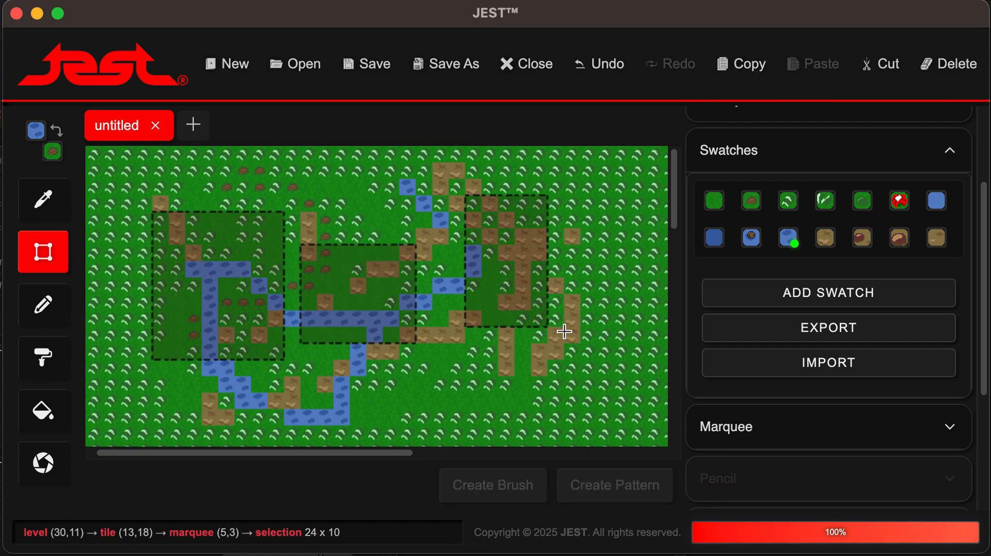
{"action": "key", "text": "Delete"}
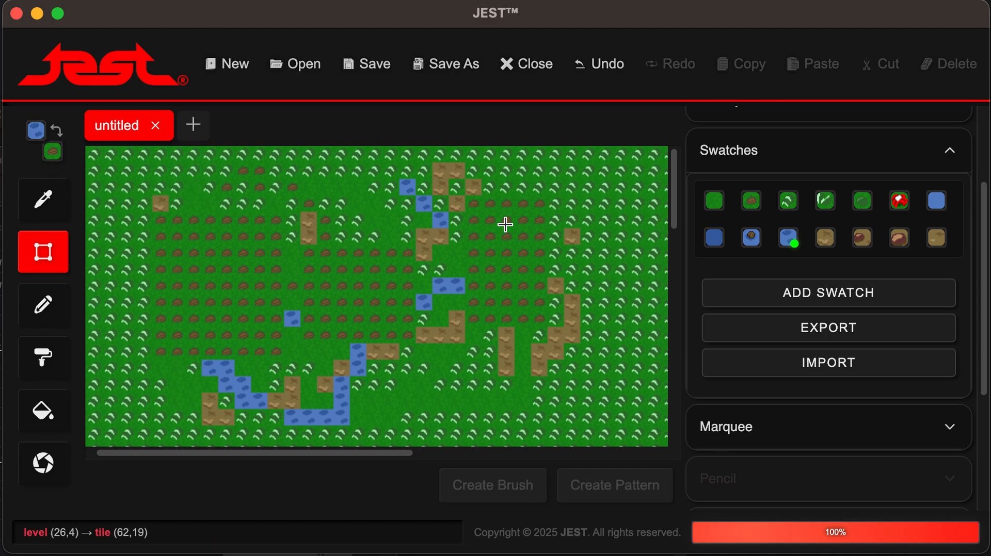
{"action": "key", "text": "super+z"}
Combine several rectangular marquees over the drawn paths into one irregular selection spanning 28 x 15 tiles
{"action": "left_click_drag", "start_coordinate": [582, 182], "coordinate": [444, 349]}
{"action": "mouse_move", "coordinate": [274, 249]}
{"action": "left_mouse_down", "text": "shift"}
{"action": "mouse_move", "coordinate": [452, 345]}
{"action": "mouse_move", "coordinate": [464, 382]}
{"action": "left_mouse_up", "text": "shift"}
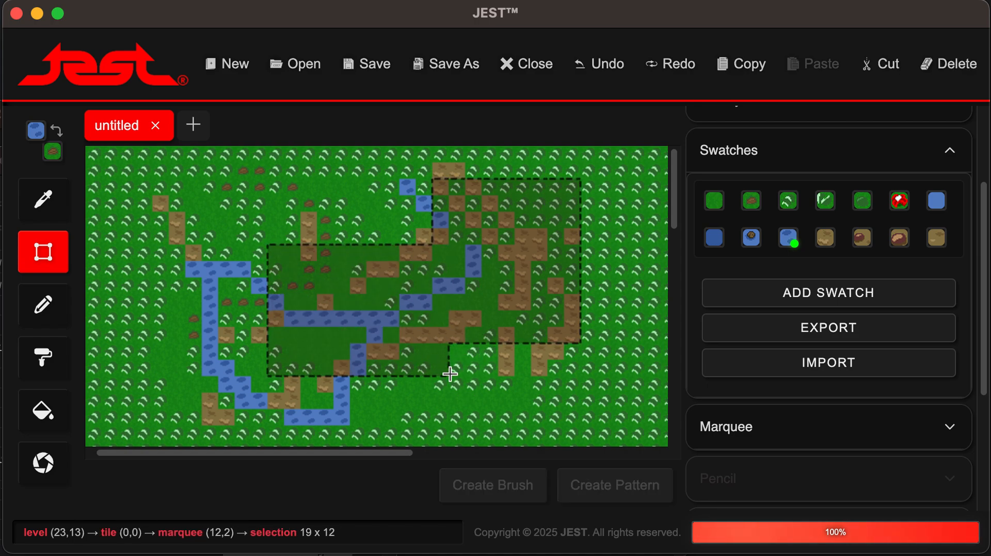
{"action": "left_click_drag", "start_coordinate": [175, 217], "coordinate": [363, 341], "text": "shift"}
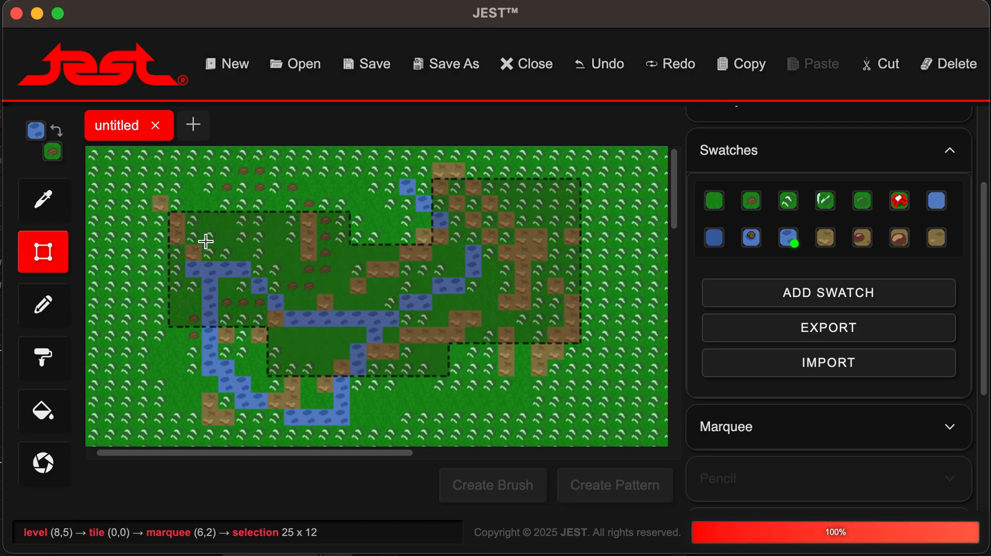
{"action": "left_click_drag", "start_coordinate": [126, 263], "coordinate": [252, 377], "text": "shift"}
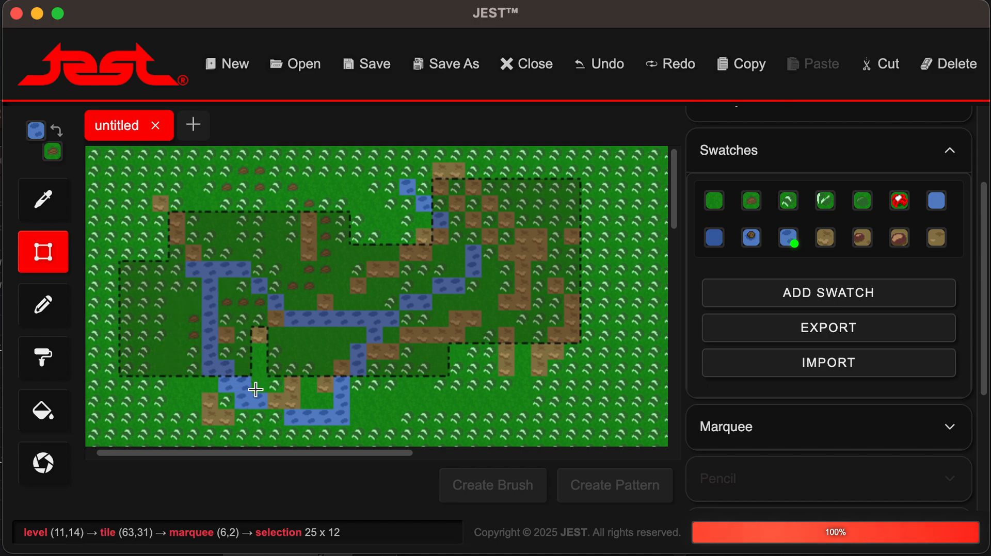
{"action": "left_click_drag", "start_coordinate": [527, 375], "coordinate": [487, 426], "text": "shift"}
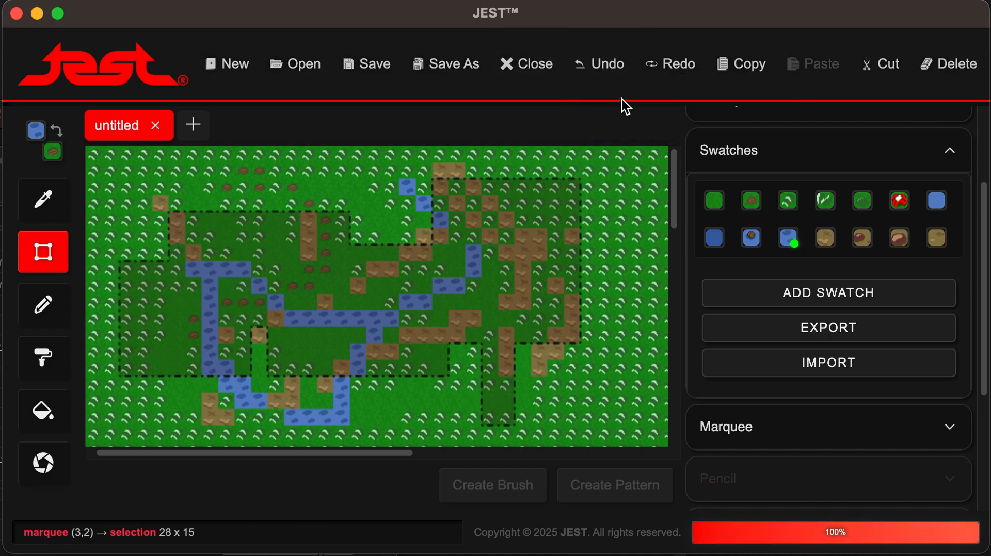
Copy the irregular selection and paste it into the level one tile up and one tile left of the original
{"action": "left_click", "coordinate": [736, 64]}
{"action": "left_click", "coordinate": [803, 67]}
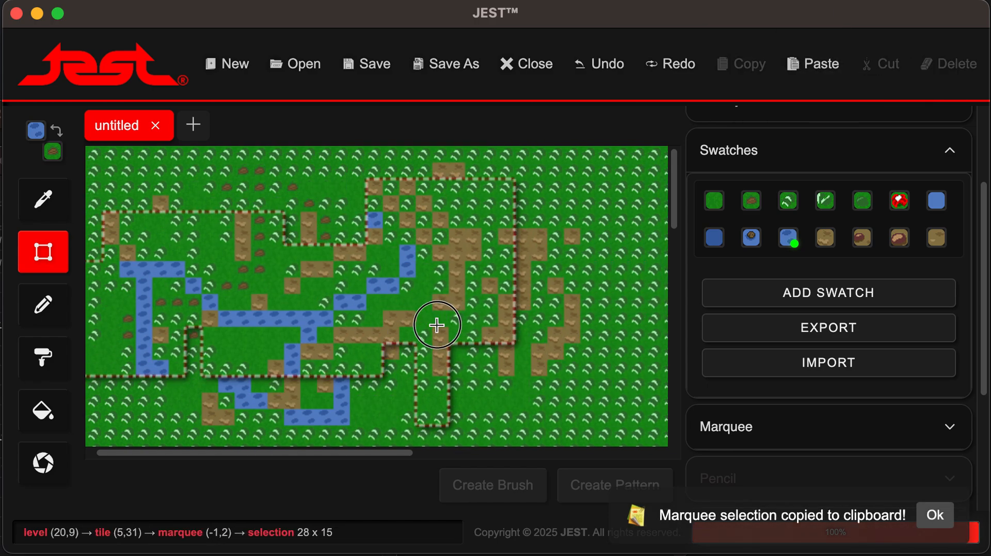
{"action": "left_click", "coordinate": [431, 274]}
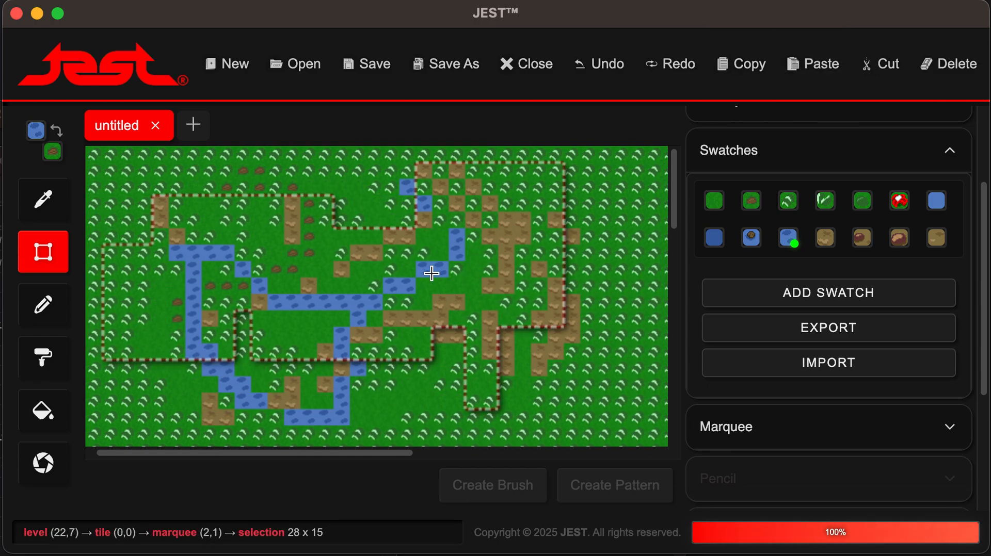
Move the pasted irregular selection across the drawn paths of the level and deselect it
{"action": "left_click_drag", "start_coordinate": [431, 274], "coordinate": [504, 332]}
{"action": "mouse_move", "coordinate": [551, 399]}
{"action": "left_mouse_down"}
{"action": "mouse_move", "coordinate": [469, 349]}
{"action": "mouse_move", "coordinate": [468, 316]}
{"action": "mouse_move", "coordinate": [531, 377]}
{"action": "mouse_move", "coordinate": [537, 255]}
{"action": "mouse_move", "coordinate": [479, 315]}
{"action": "mouse_move", "coordinate": [290, 321]}
{"action": "left_mouse_up"}
{"action": "left_click", "coordinate": [562, 233]}
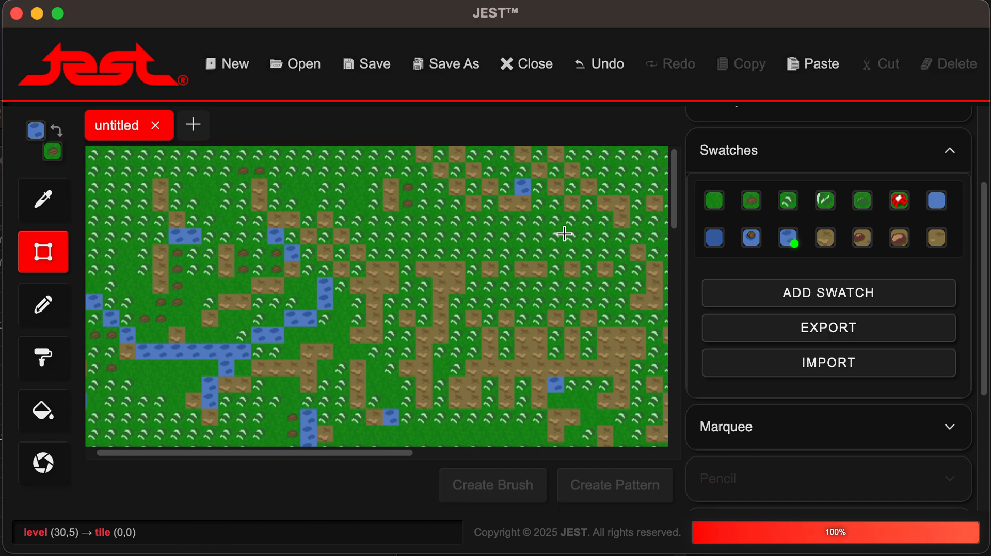
Collapse the swatches and open the level file level_constrction2
{"action": "left_click", "coordinate": [752, 168]}
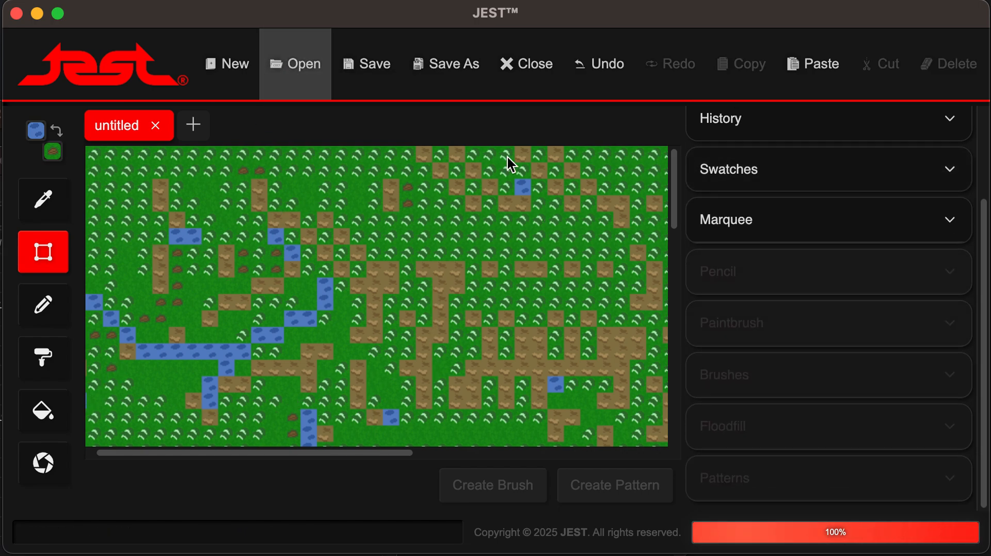
{"action": "key", "text": "ctrl+o"}
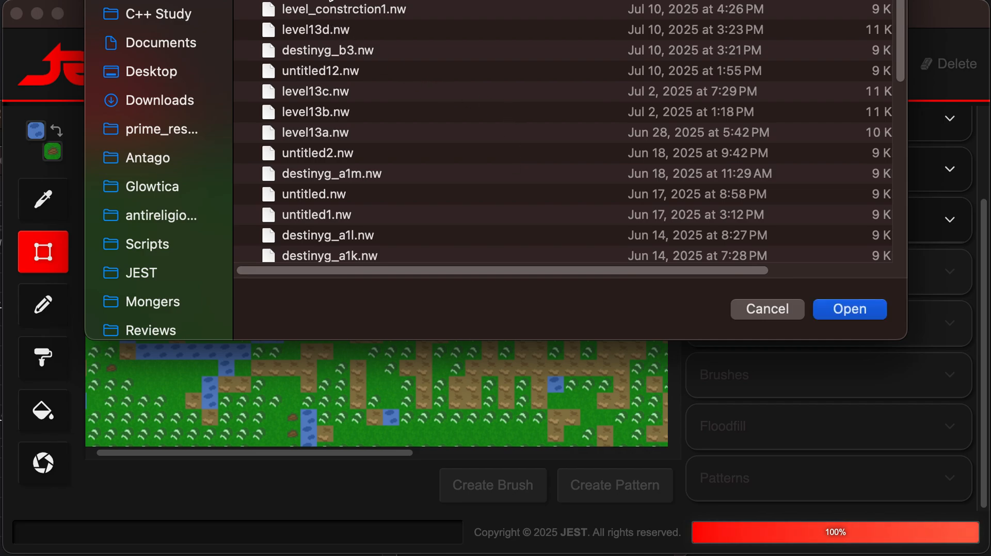
{"action": "double_click", "coordinate": [330, 1]}
Look over the opened level, examining its terrain, cave entrance, objects and waterfall area
{"action": "scroll", "coordinate": [409, 270], "scroll_direction": "down", "scroll_amount": 2}
{"action": "scroll", "coordinate": [411, 272], "scroll_direction": "right", "scroll_amount": 6}
{"action": "scroll", "coordinate": [410, 272], "scroll_direction": "down", "scroll_amount": 11}
{"action": "scroll", "coordinate": [410, 272], "scroll_direction": "left", "scroll_amount": 5}
{"action": "scroll", "coordinate": [410, 271], "scroll_direction": "up", "scroll_amount": 11}
{"action": "scroll", "coordinate": [410, 272], "scroll_direction": "right", "scroll_amount": 5}
{"action": "scroll", "coordinate": [410, 272], "scroll_direction": "down", "scroll_amount": 6}
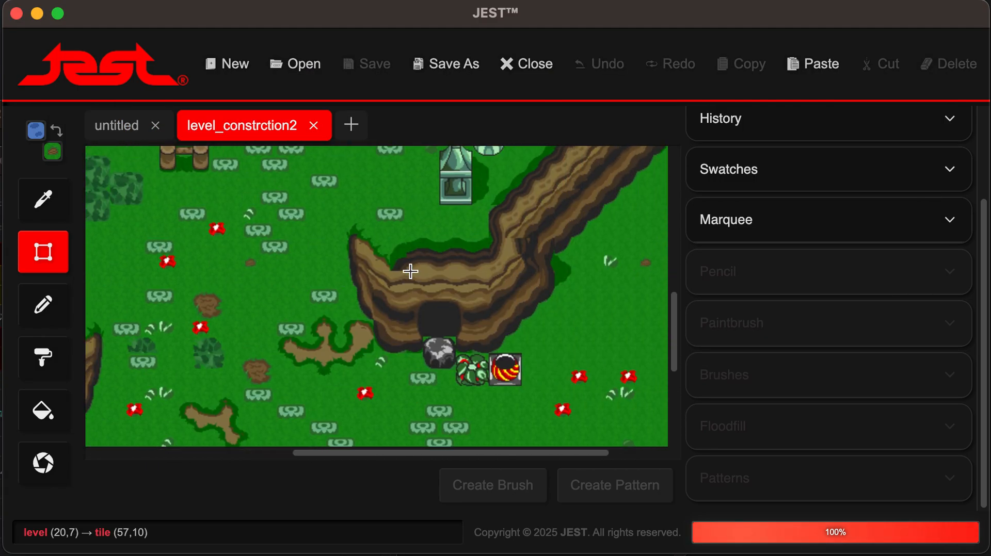
{"action": "scroll", "coordinate": [410, 272], "scroll_direction": "down", "scroll_amount": 3}
{"action": "scroll", "coordinate": [410, 272], "scroll_direction": "right", "scroll_amount": 2}
{"action": "scroll", "coordinate": [410, 271], "scroll_direction": "up", "scroll_amount": 10}
{"action": "scroll", "coordinate": [410, 271], "scroll_direction": "down", "scroll_amount": 10}
{"action": "scroll", "coordinate": [410, 271], "scroll_direction": "left", "scroll_amount": 3}
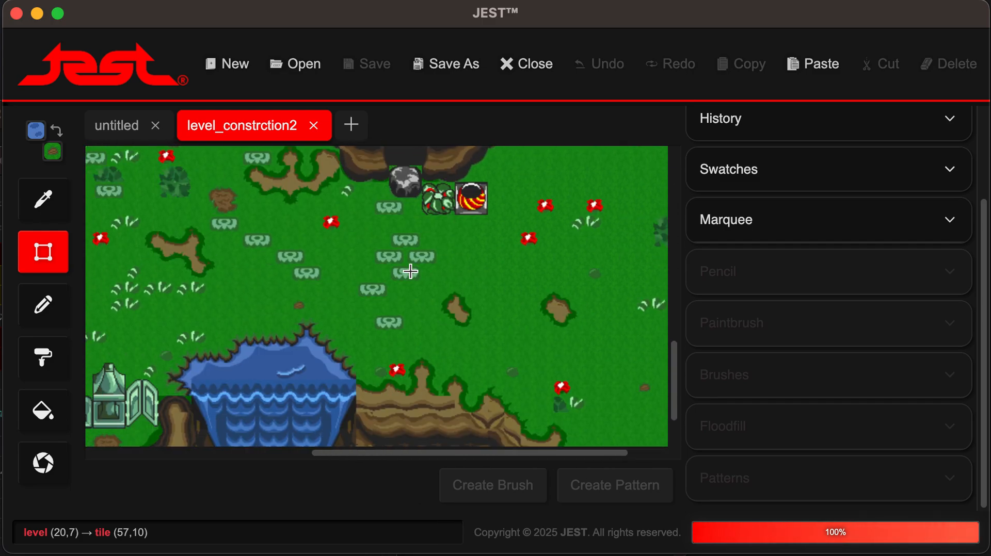
Marquee-select the 2 x 2 red-and-yellow pot below the cave and place copies on the grass to both sides of the cave, then deselect
{"action": "left_click_drag", "start_coordinate": [494, 233], "coordinate": [485, 215]}
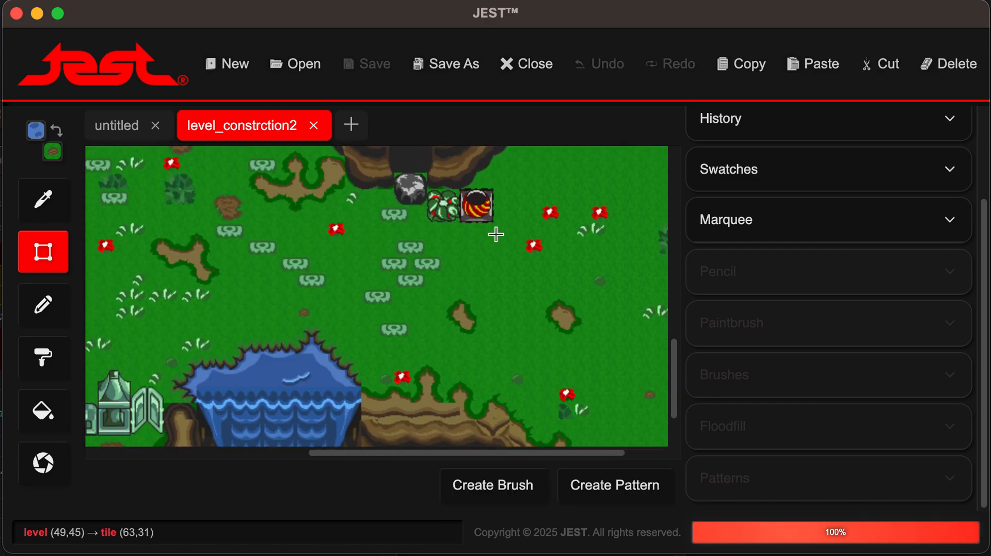
{"action": "scroll", "coordinate": [495, 234], "scroll_direction": "up", "scroll_amount": 6}
{"action": "scroll", "coordinate": [495, 235], "scroll_direction": "down", "scroll_amount": 4}
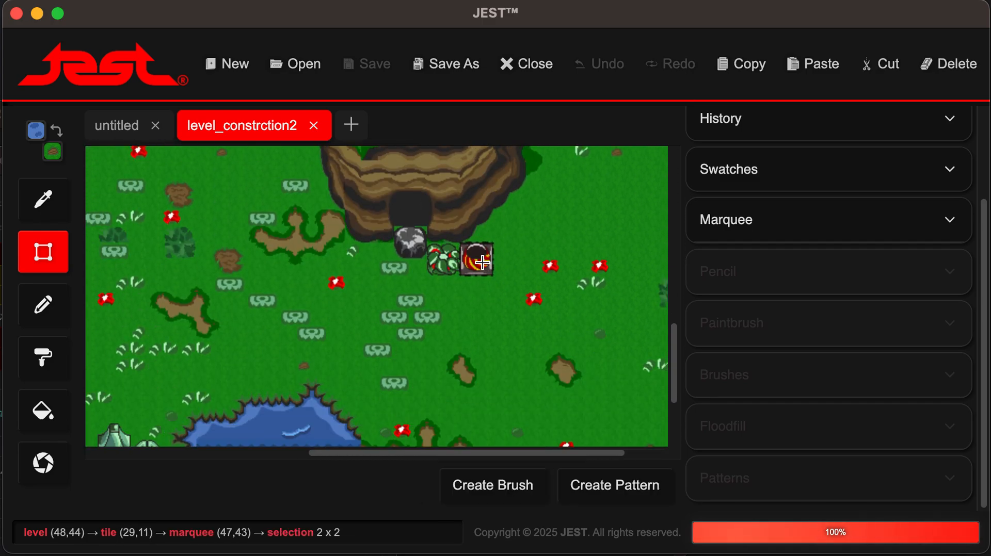
{"action": "left_click", "coordinate": [482, 263]}
{"action": "scroll", "coordinate": [565, 338], "scroll_direction": "up", "scroll_amount": 2}
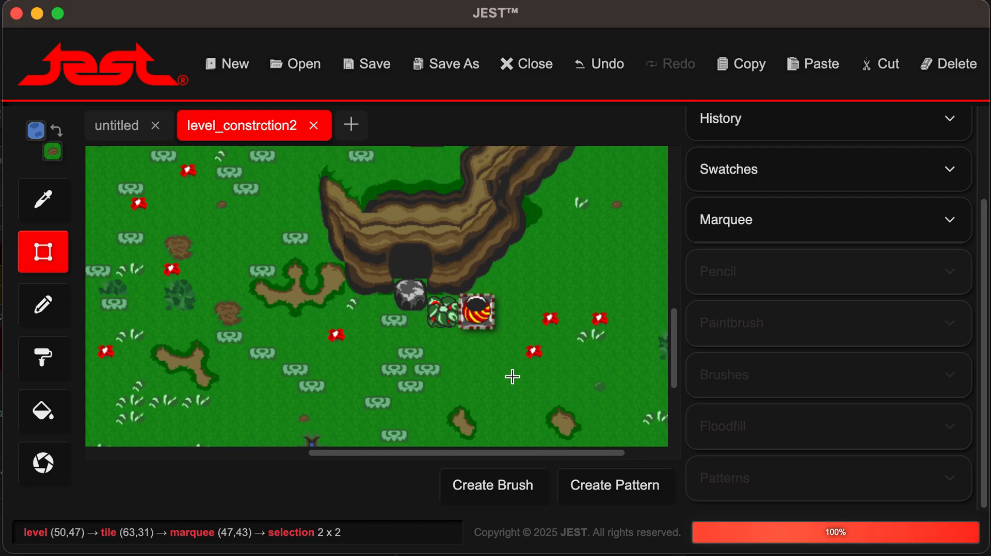
{"action": "left_click_drag", "start_coordinate": [479, 314], "coordinate": [231, 227]}
{"action": "left_click", "coordinate": [309, 229]}
Look over the red-roofed house, the tents and the waterfall in the lower half of the level
{"action": "scroll", "coordinate": [438, 364], "scroll_direction": "up", "scroll_amount": 10}
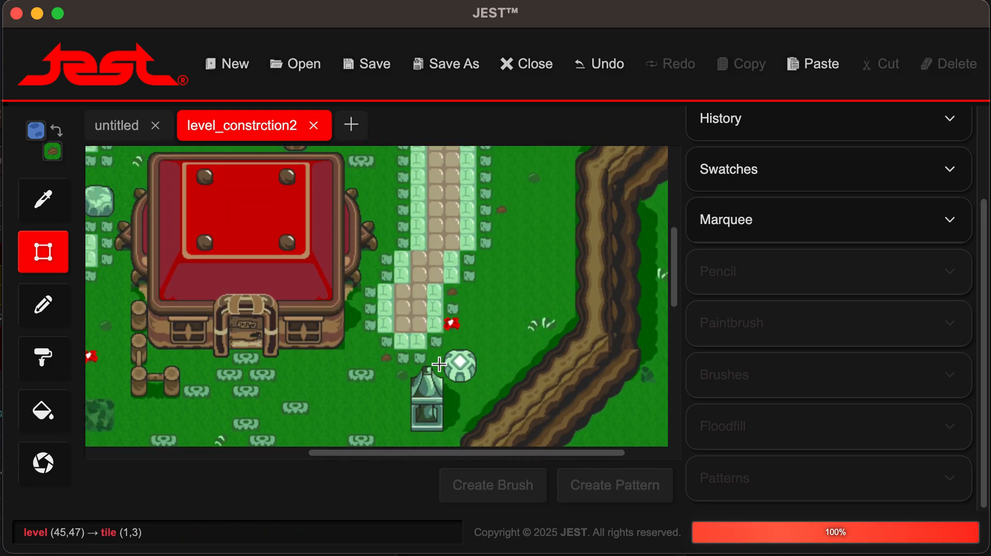
{"action": "scroll", "coordinate": [438, 365], "scroll_direction": "down", "scroll_amount": 15}
{"action": "scroll", "coordinate": [439, 364], "scroll_direction": "right", "scroll_amount": 5}
{"action": "scroll", "coordinate": [438, 364], "scroll_direction": "left", "scroll_amount": 5}
{"action": "scroll", "coordinate": [439, 364], "scroll_direction": "up", "scroll_amount": 15}
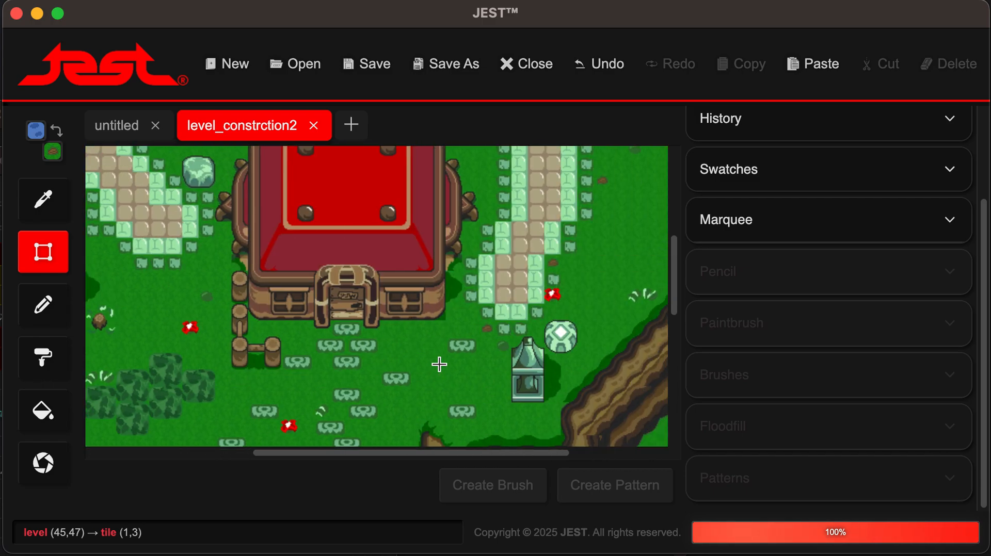
{"action": "scroll", "coordinate": [438, 364], "scroll_direction": "left", "scroll_amount": 5}
{"action": "scroll", "coordinate": [439, 365], "scroll_direction": "down", "scroll_amount": 15}
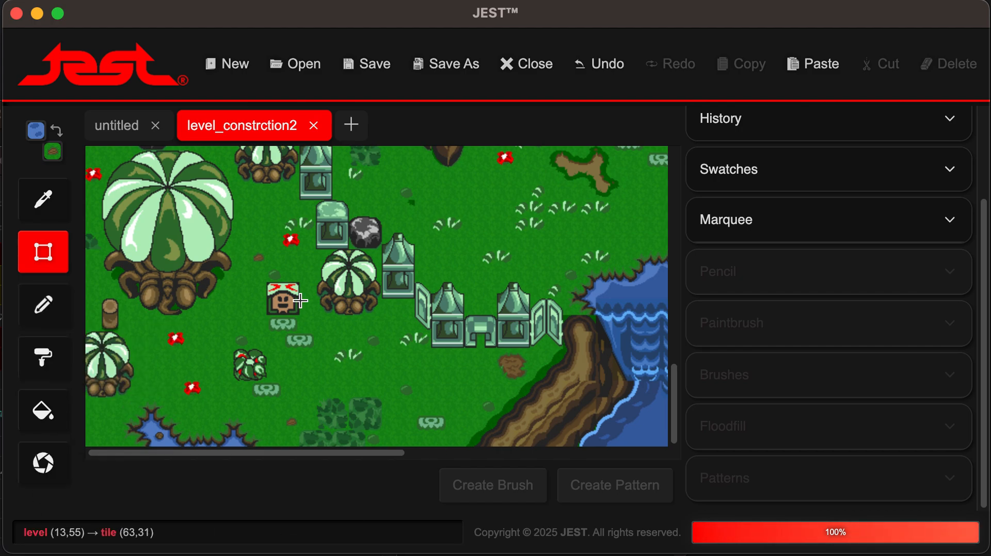
{"action": "scroll", "coordinate": [362, 285], "scroll_direction": "right", "scroll_amount": 10}
{"action": "scroll", "coordinate": [360, 283], "scroll_direction": "up", "scroll_amount": 5}
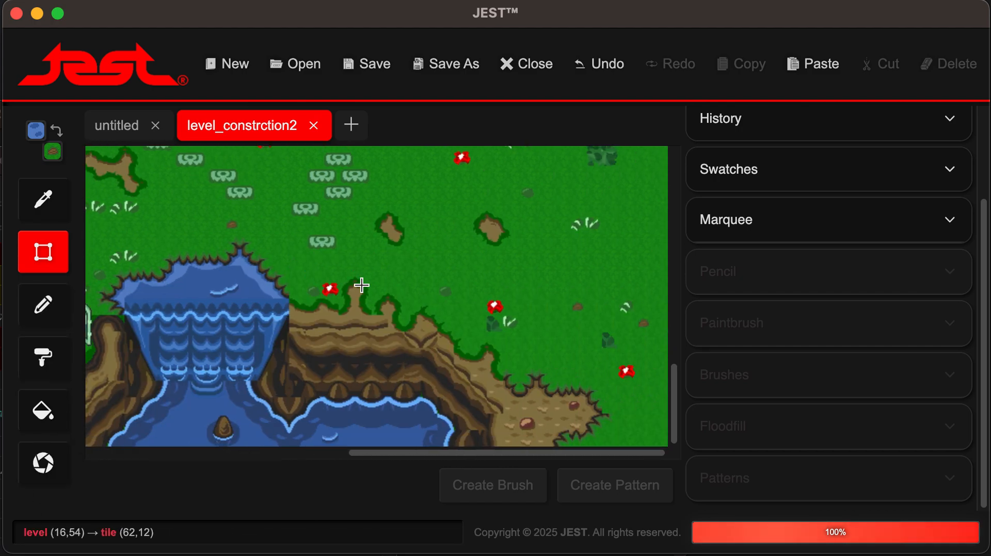
{"action": "scroll", "coordinate": [422, 295], "scroll_direction": "left", "scroll_amount": 10}
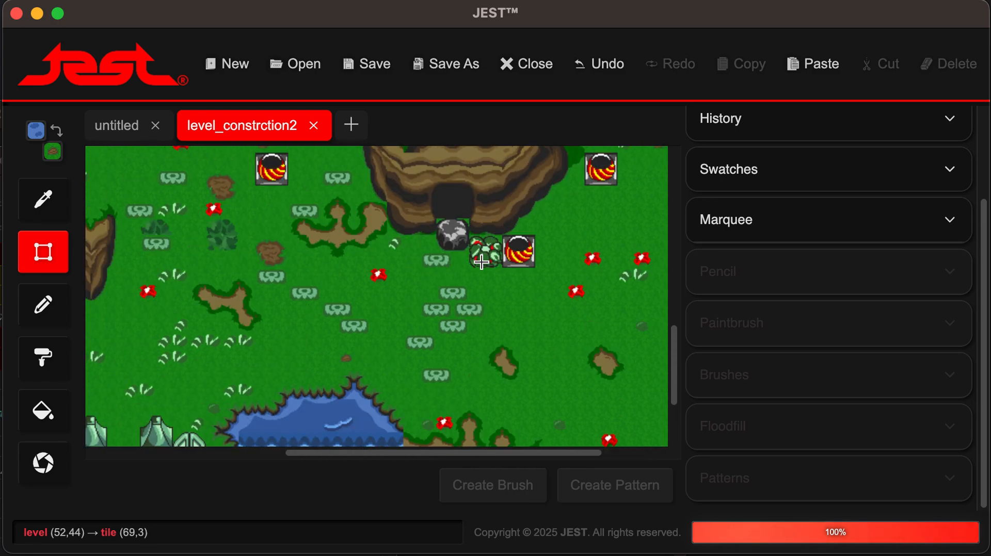
Marquee-select a 9 x 6 tile stretch of walkway below the sign, exclude the sign's tiles, and move it to marquee position (16,1)
{"action": "scroll", "coordinate": [454, 279], "scroll_direction": "up", "scroll_amount": 15}
{"action": "scroll", "coordinate": [476, 262], "scroll_direction": "right", "scroll_amount": 5}
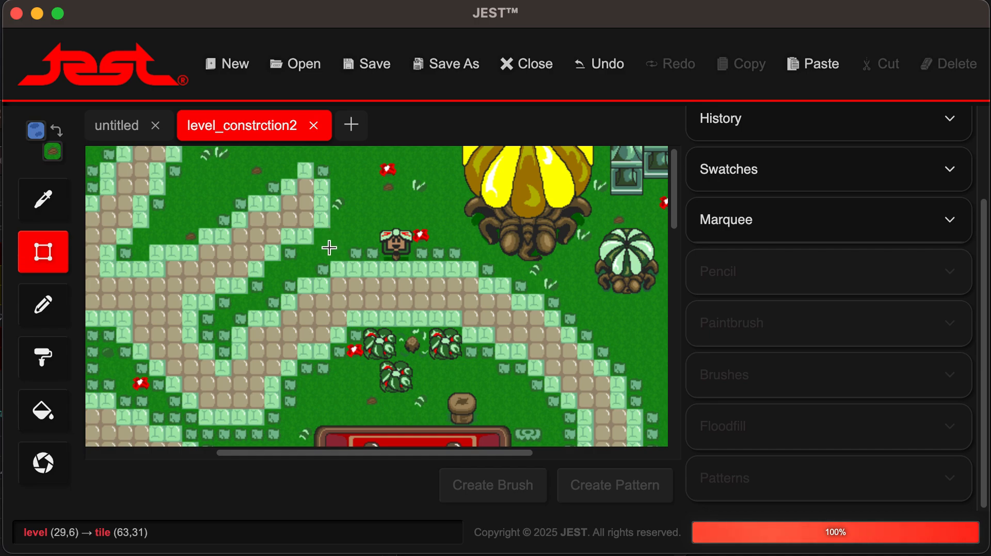
{"action": "mouse_move", "coordinate": [330, 244]}
{"action": "left_mouse_down"}
{"action": "mouse_move", "coordinate": [506, 347]}
{"action": "mouse_move", "coordinate": [485, 338]}
{"action": "left_mouse_up"}
{"action": "left_click_drag", "start_coordinate": [381, 242], "coordinate": [419, 264]}
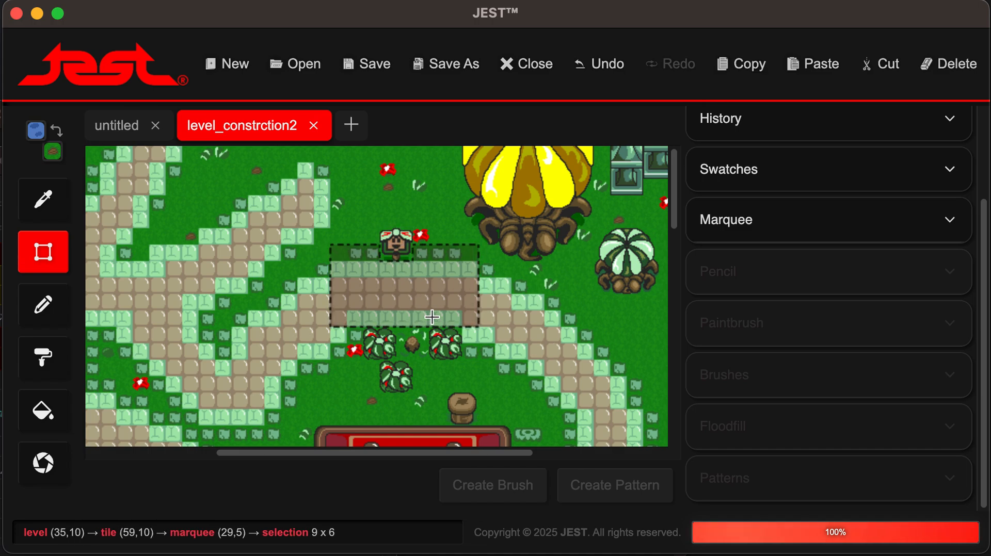
{"action": "left_click_drag", "start_coordinate": [394, 276], "coordinate": [181, 210]}
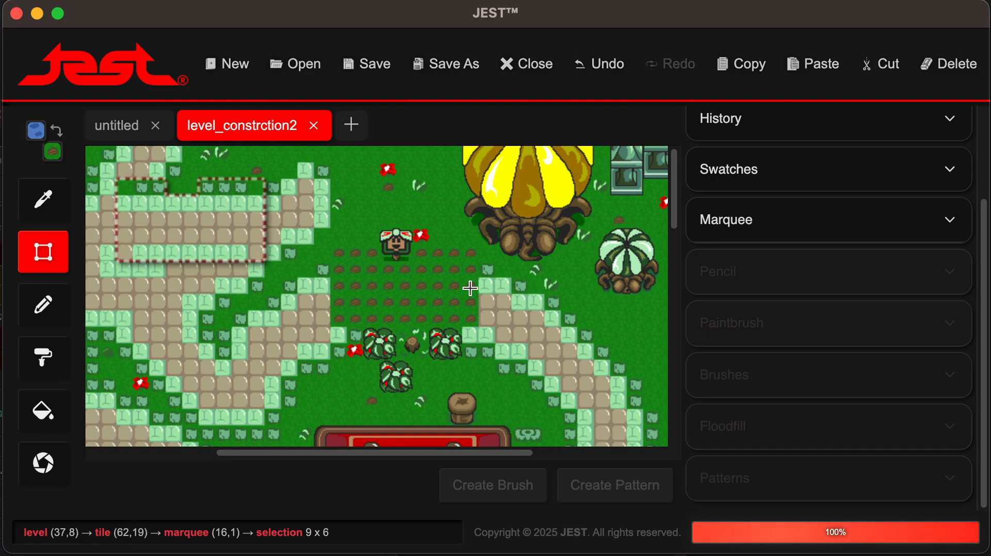
Undo the removal of the original walkway tiles, move the floating walkway piece to marquee position (18,4), and deselect it
{"action": "left_click", "coordinate": [604, 65]}
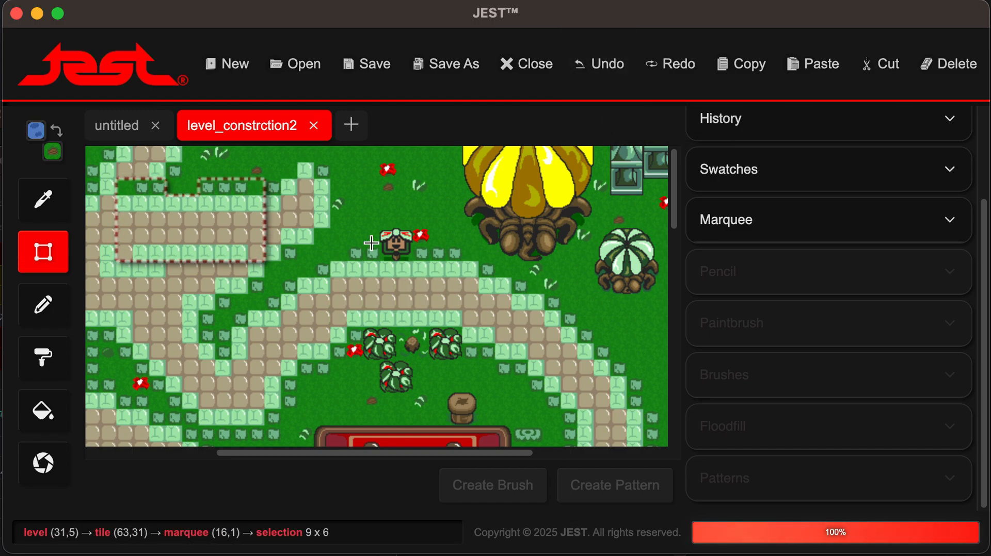
{"action": "left_click_drag", "start_coordinate": [159, 225], "coordinate": [207, 239]}
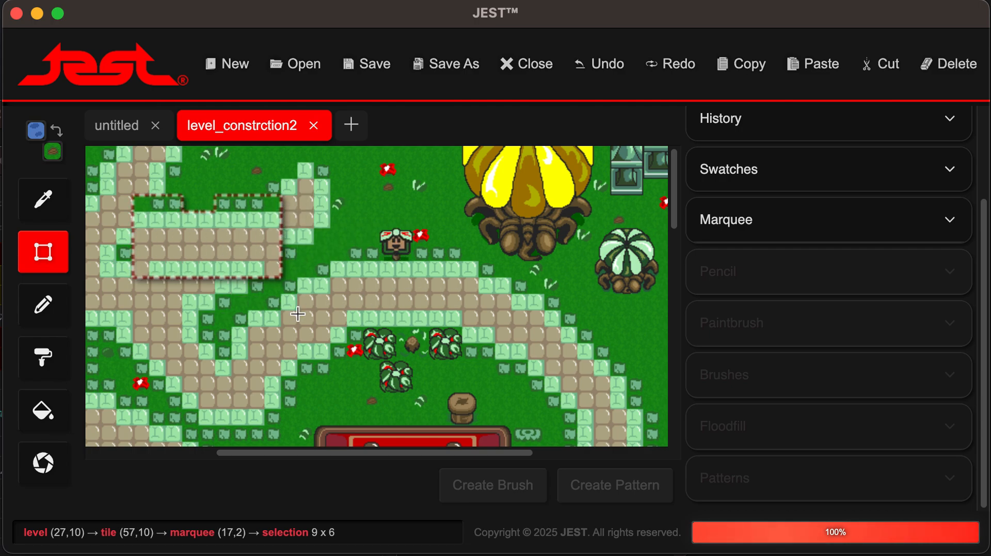
{"action": "left_click_drag", "start_coordinate": [177, 243], "coordinate": [198, 285]}
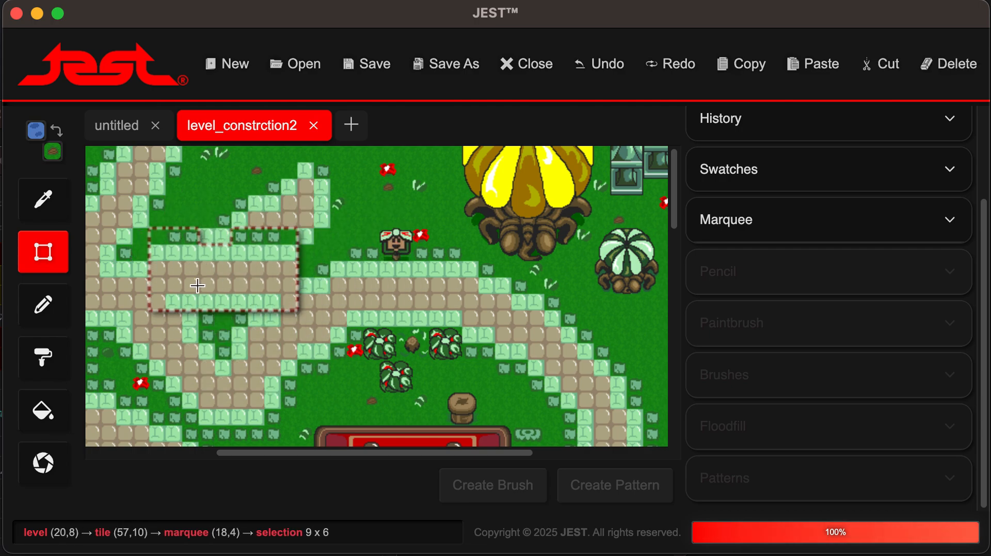
{"action": "left_click", "coordinate": [392, 187]}
Switch to the Pencil tool and show its Size, Roundness and Stroke options
{"action": "scroll", "coordinate": [392, 188], "scroll_direction": "down", "scroll_amount": 5}
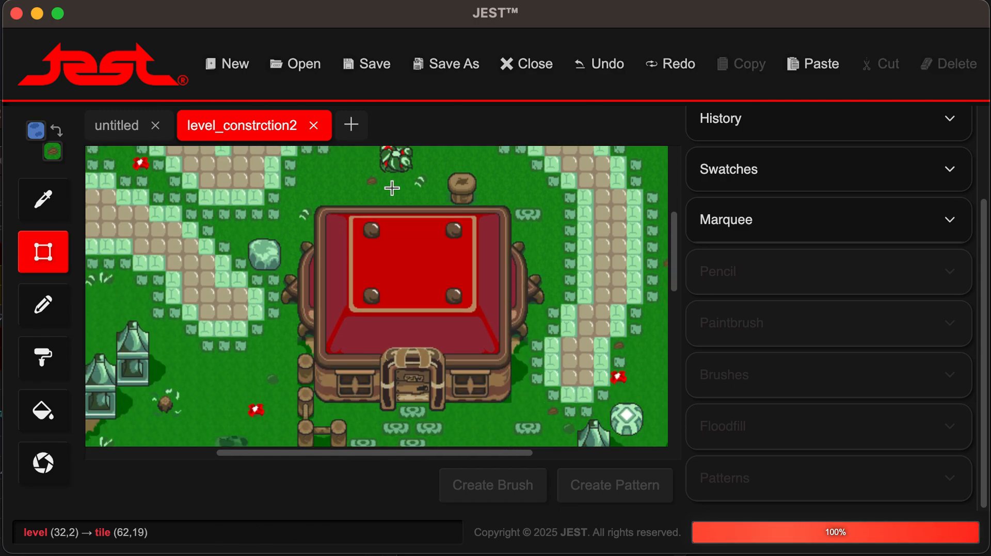
{"action": "scroll", "coordinate": [391, 187], "scroll_direction": "down", "scroll_amount": 5}
{"action": "left_click", "coordinate": [43, 305]}
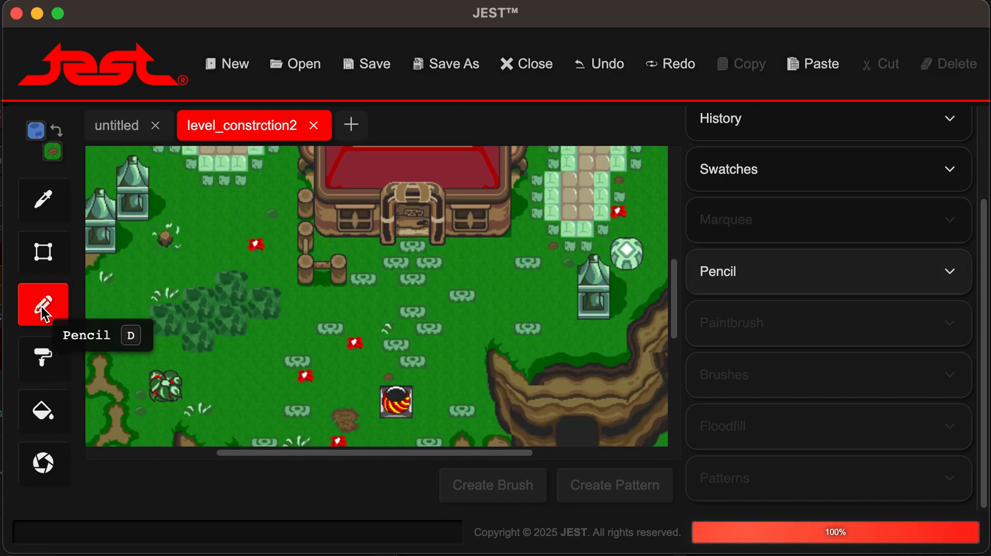
{"action": "left_click", "coordinate": [737, 290]}
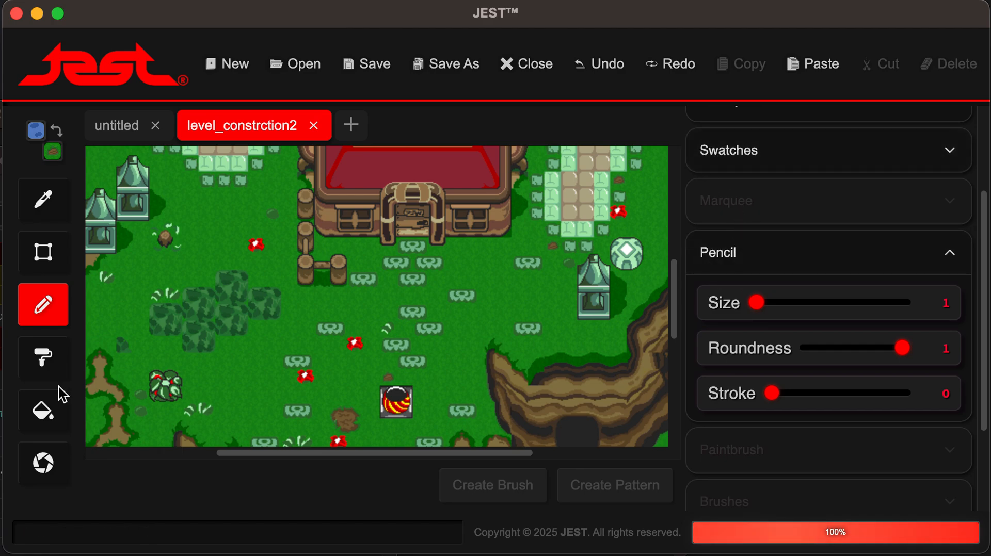
Switch to the Paintbrush tool and examine its interior and perimeter brushes, Overlap, Step, Rotator and Stroke Weight options
{"action": "left_click", "coordinate": [41, 359]}
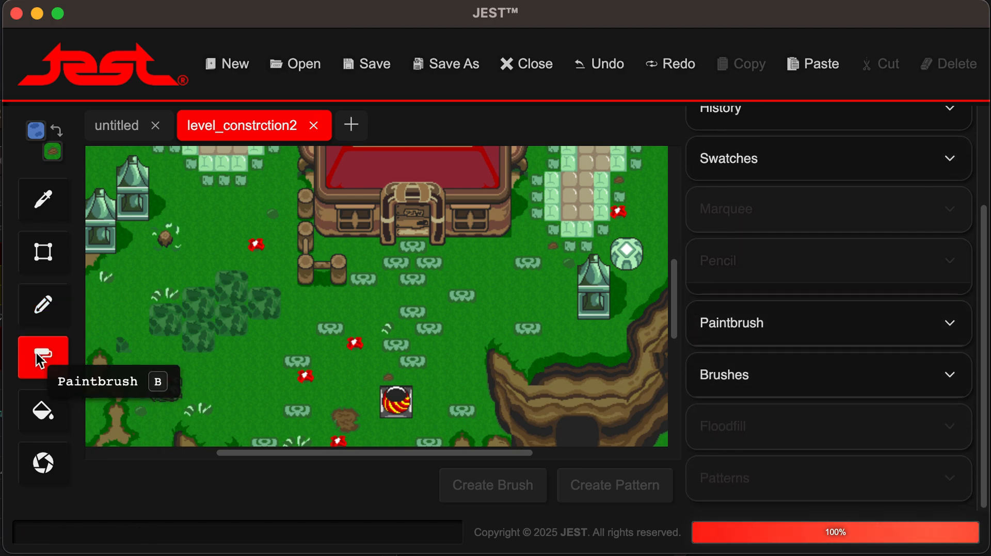
{"action": "left_click", "coordinate": [846, 336]}
{"action": "scroll", "coordinate": [847, 334], "scroll_direction": "up", "scroll_amount": 2}
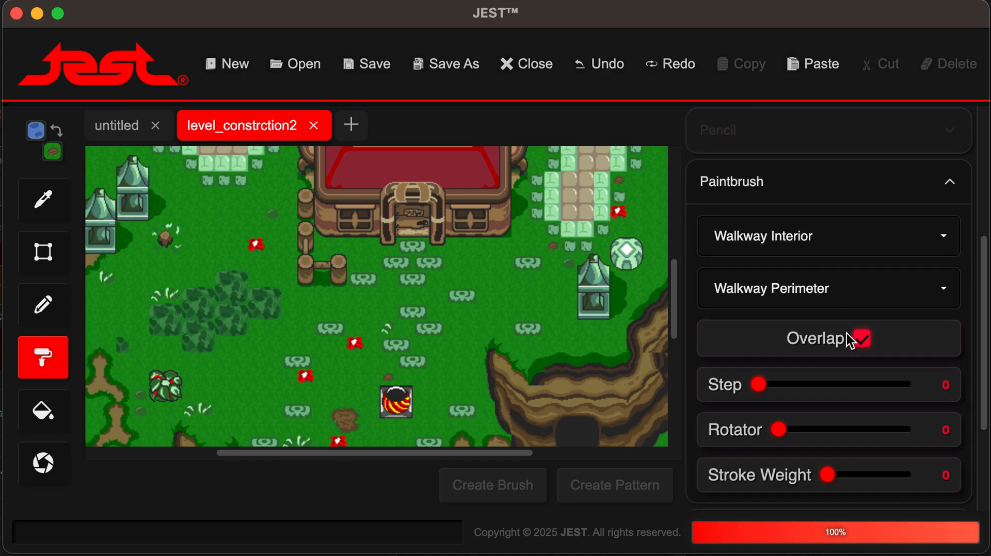
{"action": "scroll", "coordinate": [846, 333], "scroll_direction": "down", "scroll_amount": 1}
{"action": "scroll", "coordinate": [846, 334], "scroll_direction": "up", "scroll_amount": 1}
{"action": "scroll", "coordinate": [432, 295], "scroll_direction": "down", "scroll_amount": 1}
Marquee-select the 2 x 2 bush beside the rock at the cave entrance
{"action": "scroll", "coordinate": [433, 296], "scroll_direction": "down", "scroll_amount": 7}
{"action": "scroll", "coordinate": [433, 295], "scroll_direction": "right", "scroll_amount": 6}
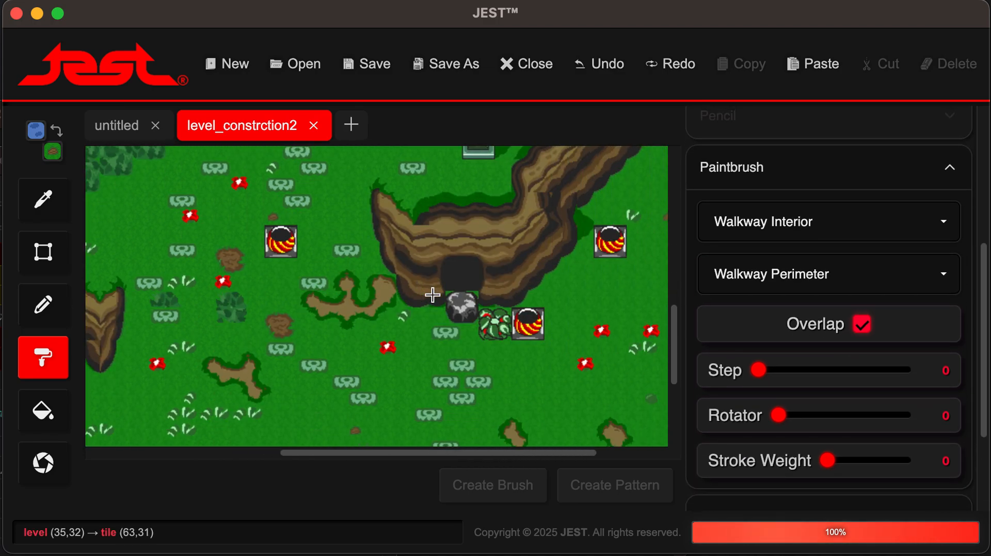
{"action": "key", "text": "m"}
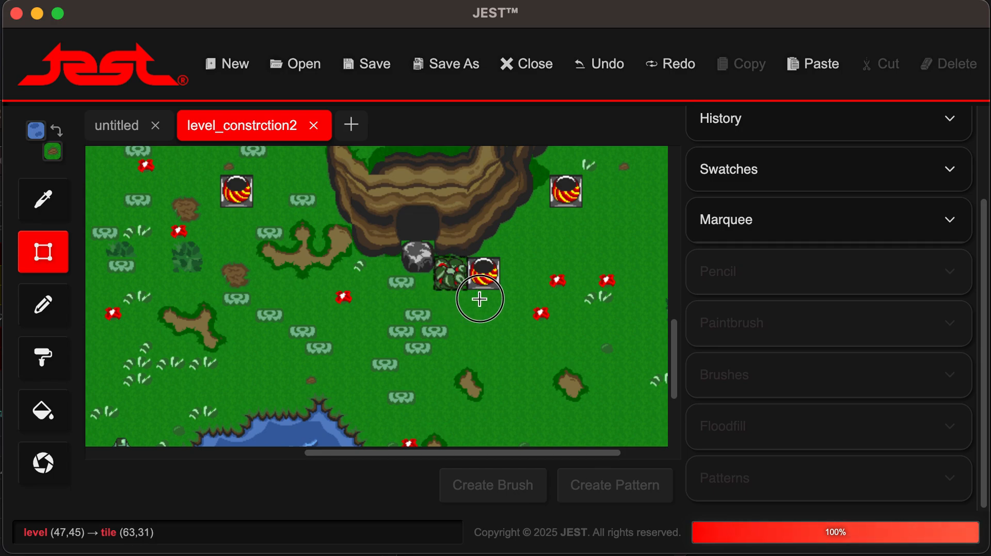
{"action": "left_click_drag", "start_coordinate": [479, 299], "coordinate": [506, 385]}
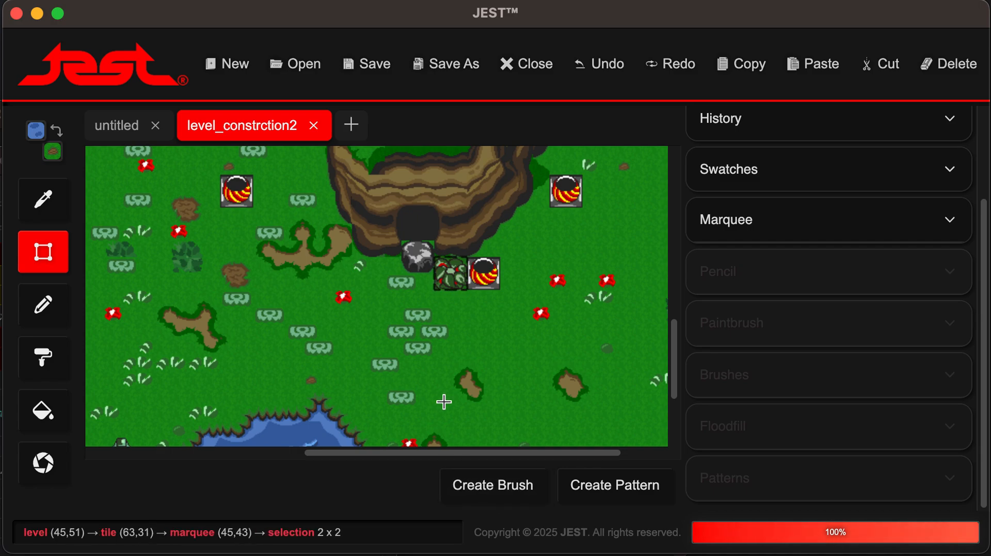
Create a brush preset from the selected bush, named Bush Brush, with the type Fill
{"action": "left_click", "coordinate": [487, 482]}
{"action": "left_click", "coordinate": [446, 268]}
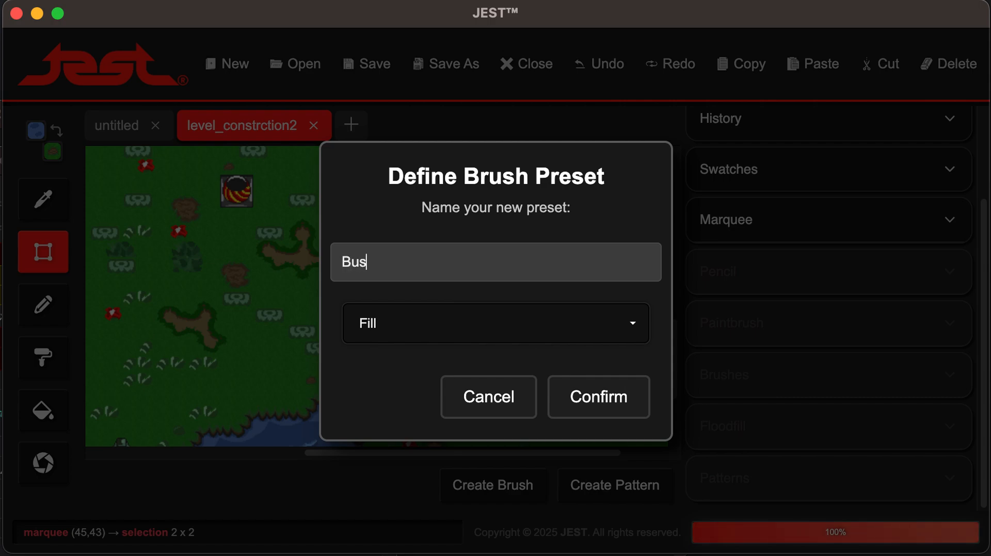
{"action": "left_click", "coordinate": [405, 321]}
{"action": "left_click", "coordinate": [380, 387]}
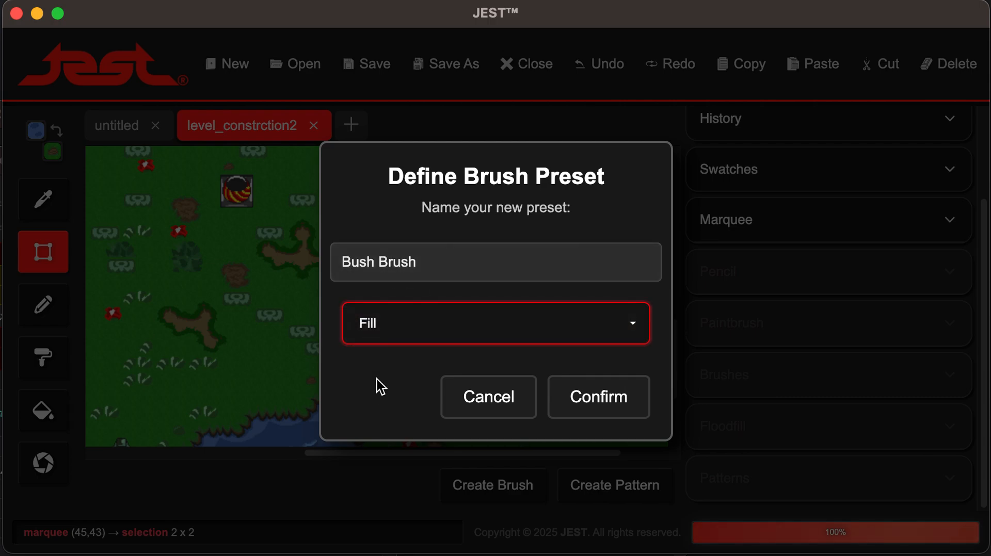
{"action": "left_click", "coordinate": [620, 413]}
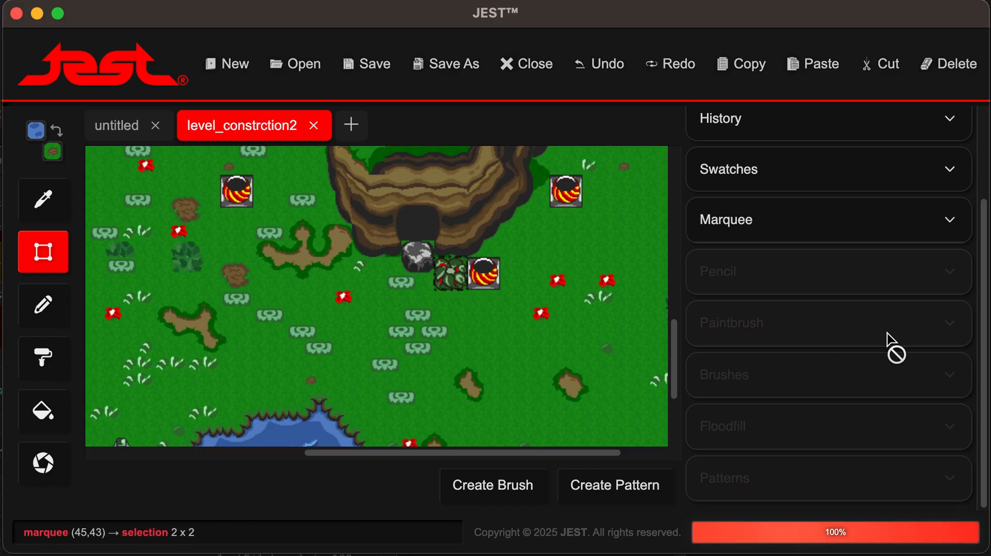
Switch to the Paintbrush tool and choose Bush Brush among the Fill presets in the brush library
{"action": "key", "text": "b"}
{"action": "left_click", "coordinate": [867, 335]}
{"action": "scroll", "coordinate": [869, 335], "scroll_direction": "down", "scroll_amount": 3}
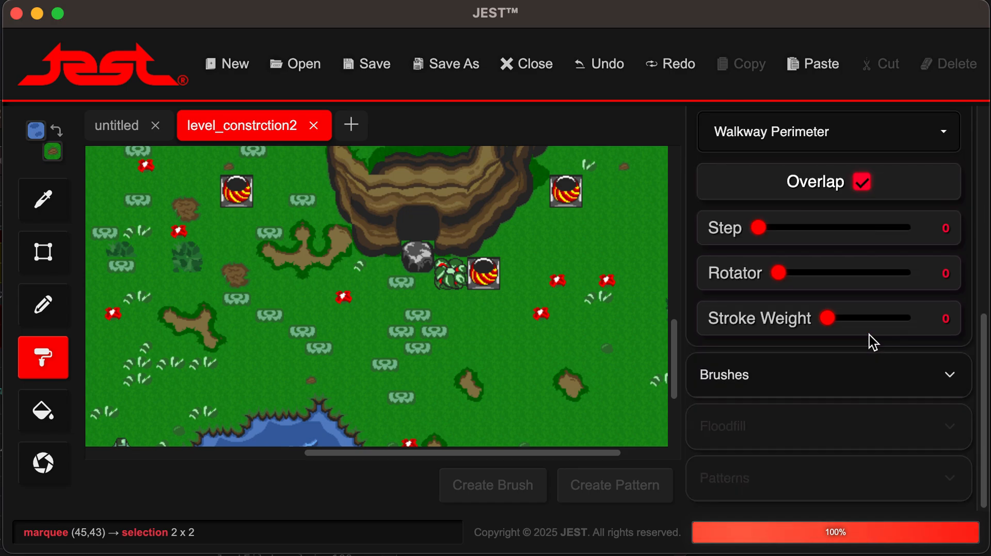
{"action": "left_click", "coordinate": [852, 393]}
{"action": "scroll", "coordinate": [935, 387], "scroll_direction": "down", "scroll_amount": 6}
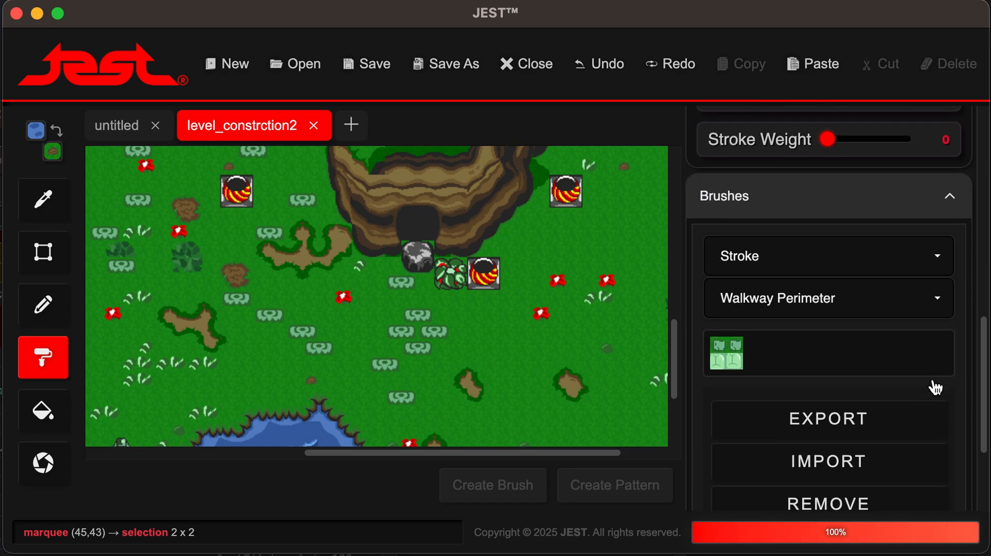
{"action": "left_click", "coordinate": [844, 171]}
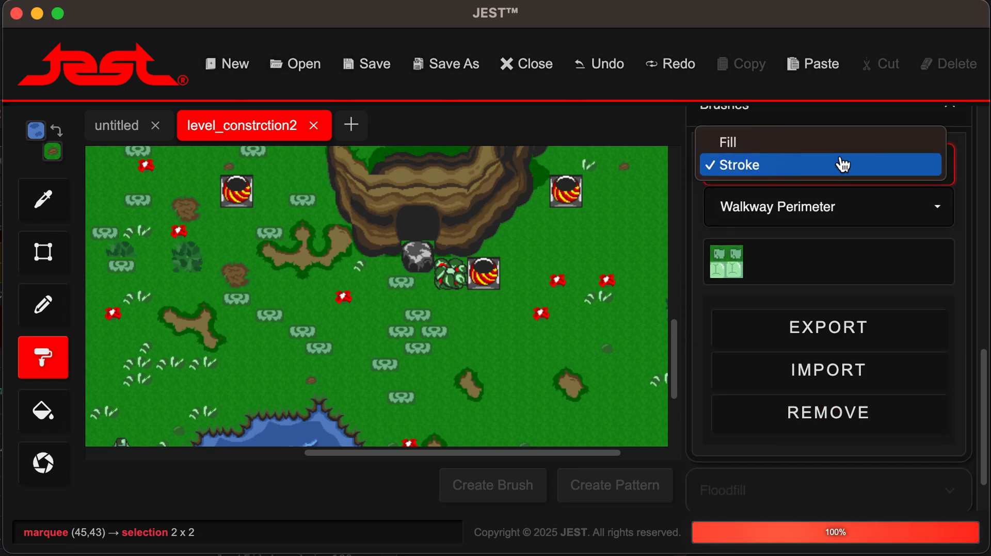
{"action": "left_click", "coordinate": [841, 143]}
{"action": "left_click", "coordinate": [851, 213]}
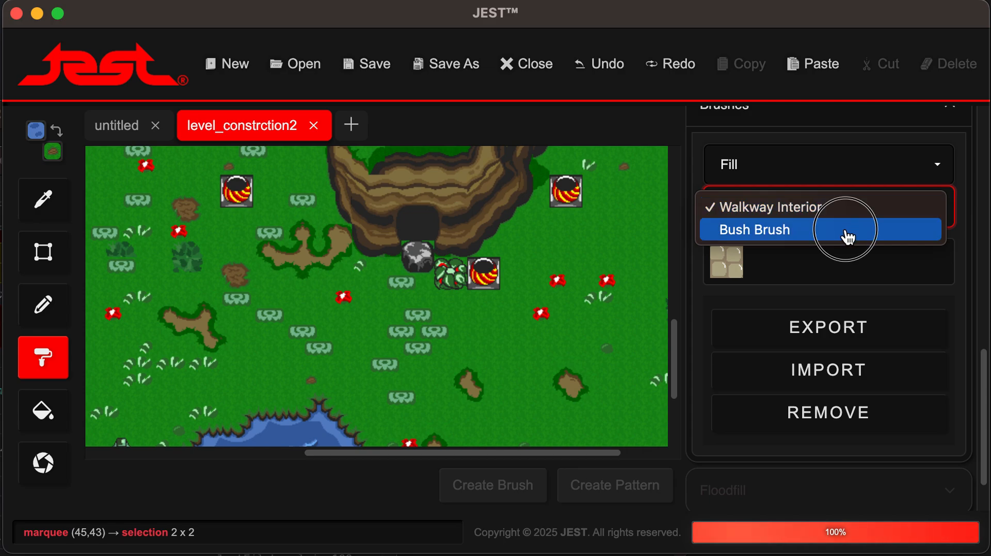
{"action": "left_click", "coordinate": [849, 230]}
Paint a diagonal Walkway Interior stroke across the grass southeast of the cave
{"action": "scroll", "coordinate": [554, 302], "scroll_direction": "right", "scroll_amount": 3}
{"action": "mouse_move", "coordinate": [584, 228]}
{"action": "left_mouse_down"}
{"action": "mouse_move", "coordinate": [586, 266]}
{"action": "mouse_move", "coordinate": [447, 400]}
{"action": "left_mouse_up"}
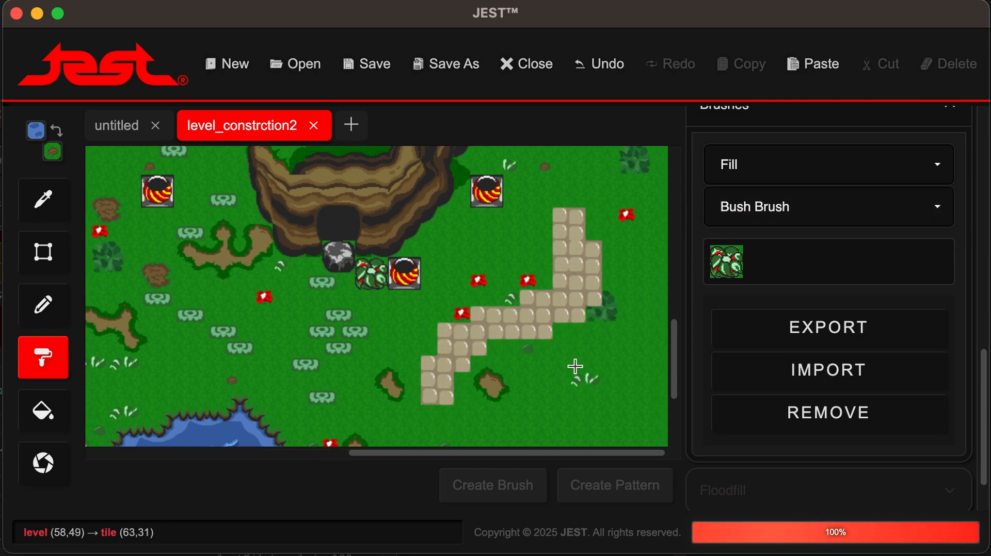
Undo the diagonal Walkway Interior stroke on the grass southeast of the cave
{"action": "key", "text": "super+z"}
{"action": "scroll", "coordinate": [767, 325], "scroll_direction": "up", "scroll_amount": 10}
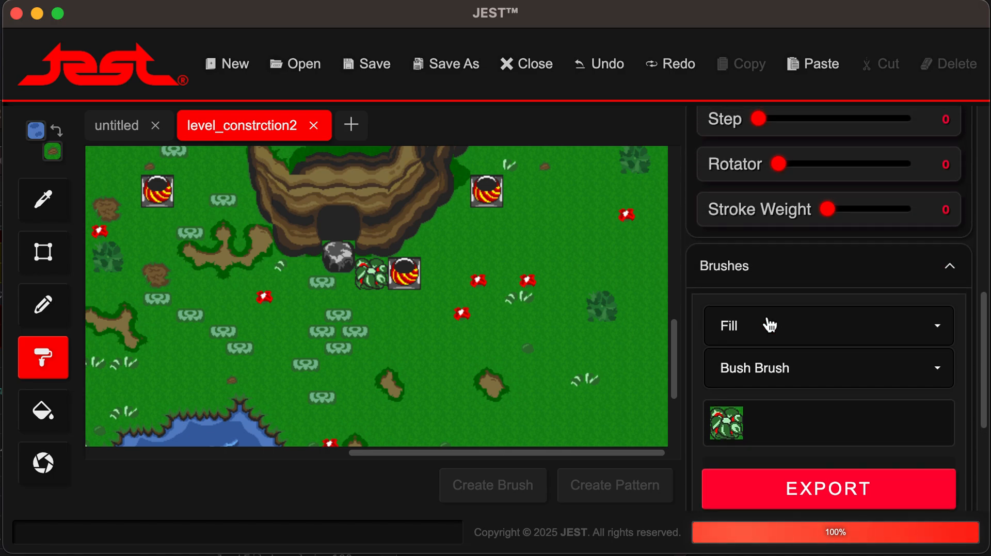
Review the Paintbrush settings and the Bush Brush preset with its export, import and remove options in the brush library
{"action": "scroll", "coordinate": [767, 317], "scroll_direction": "down", "scroll_amount": 3}
{"action": "scroll", "coordinate": [769, 196], "scroll_direction": "up", "scroll_amount": 3}
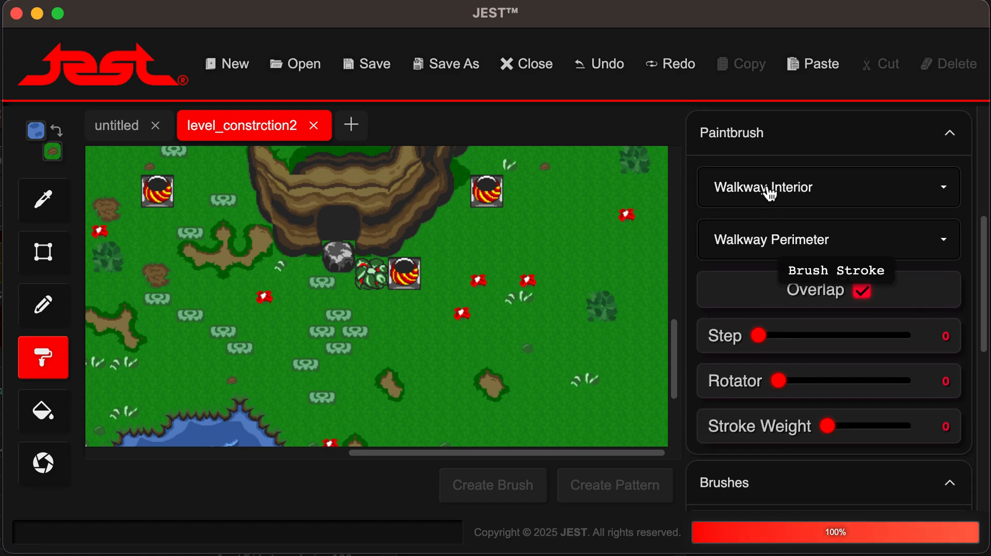
{"action": "scroll", "coordinate": [769, 190], "scroll_direction": "down", "scroll_amount": 4}
{"action": "scroll", "coordinate": [769, 195], "scroll_direction": "down", "scroll_amount": 4}
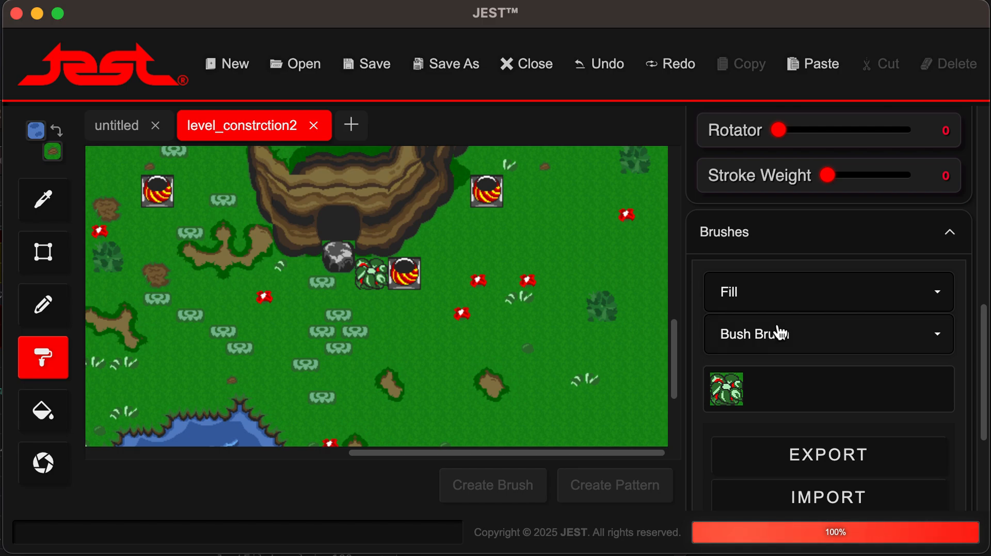
{"action": "scroll", "coordinate": [779, 333], "scroll_direction": "down", "scroll_amount": 2}
{"action": "scroll", "coordinate": [778, 324], "scroll_direction": "down", "scroll_amount": 3}
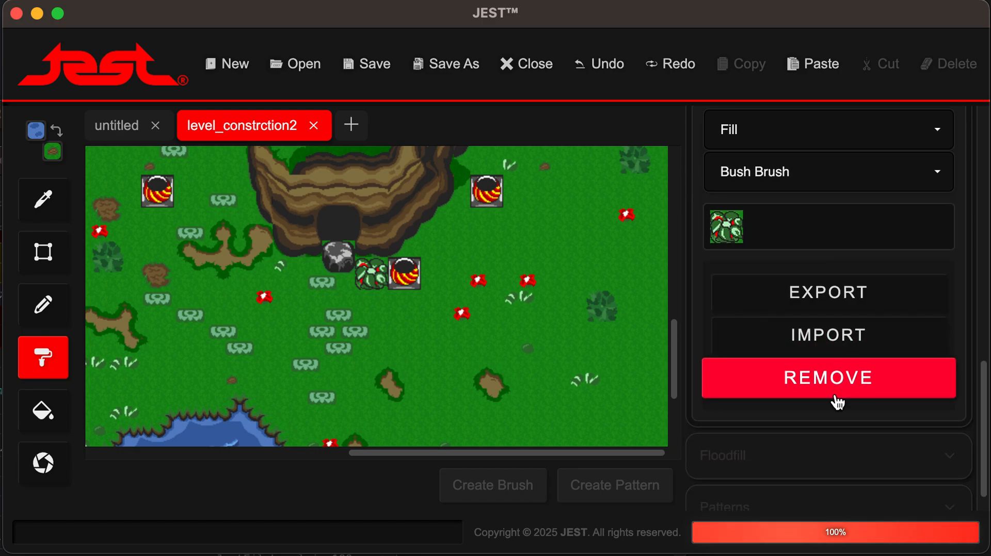
{"action": "scroll", "coordinate": [837, 403], "scroll_direction": "up", "scroll_amount": 6}
{"action": "scroll", "coordinate": [837, 403], "scroll_direction": "down", "scroll_amount": 4}
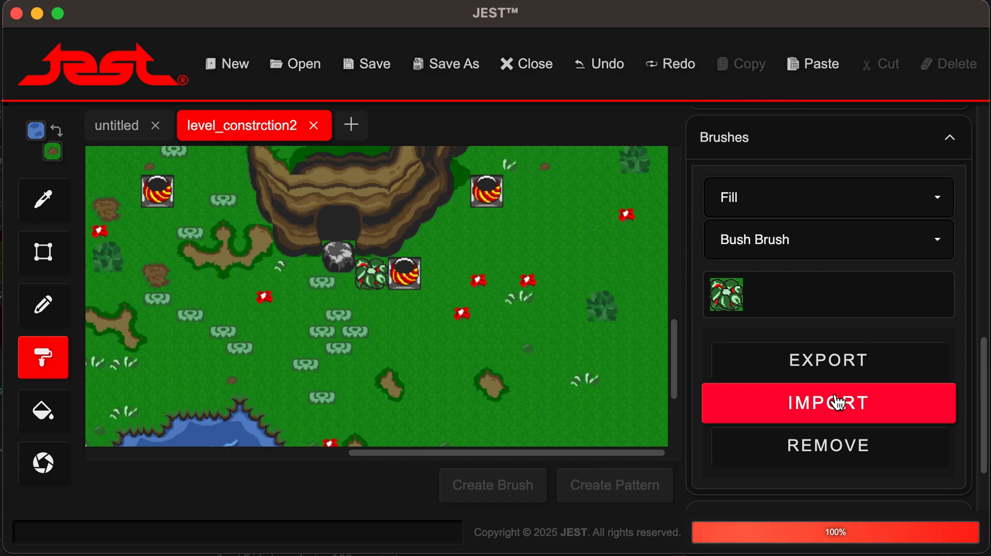
{"action": "scroll", "coordinate": [837, 402], "scroll_direction": "up", "scroll_amount": 10}
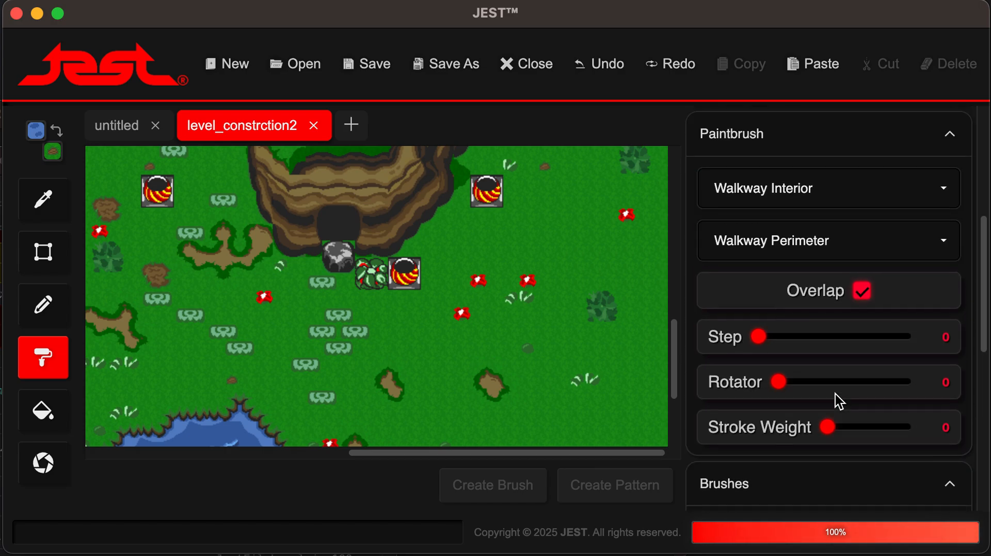
{"action": "scroll", "coordinate": [836, 400], "scroll_direction": "down", "scroll_amount": 12}
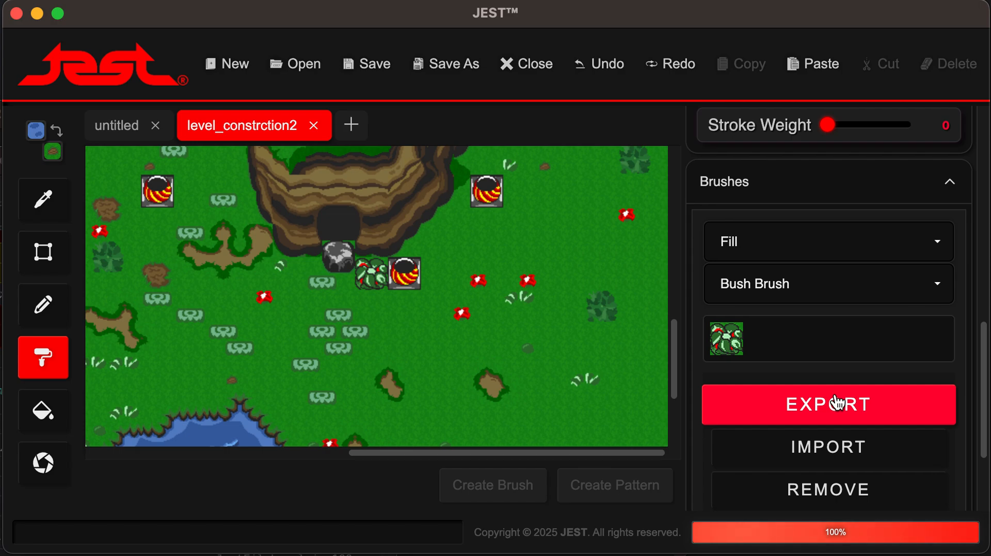
{"action": "scroll", "coordinate": [837, 402], "scroll_direction": "up", "scroll_amount": 10}
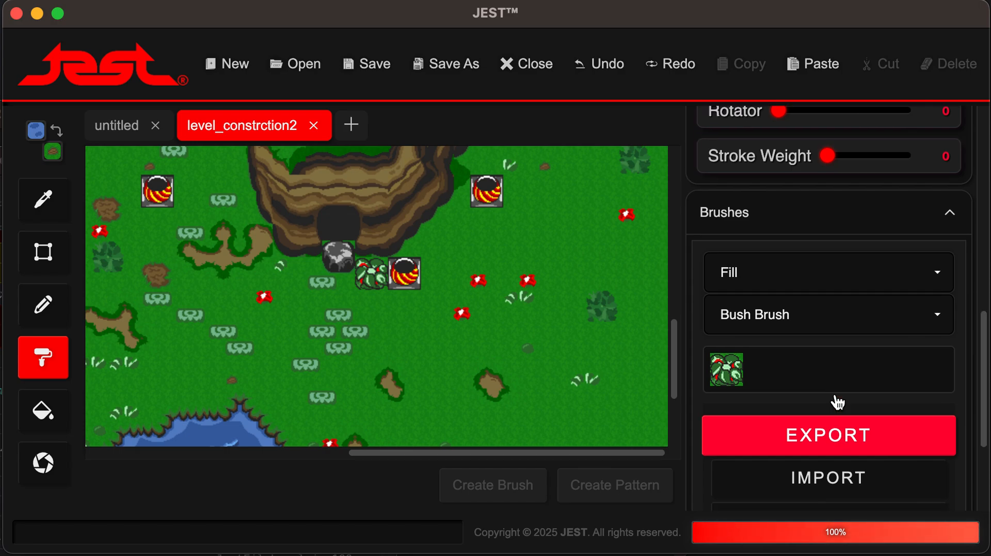
{"action": "scroll", "coordinate": [837, 402], "scroll_direction": "down", "scroll_amount": 1}
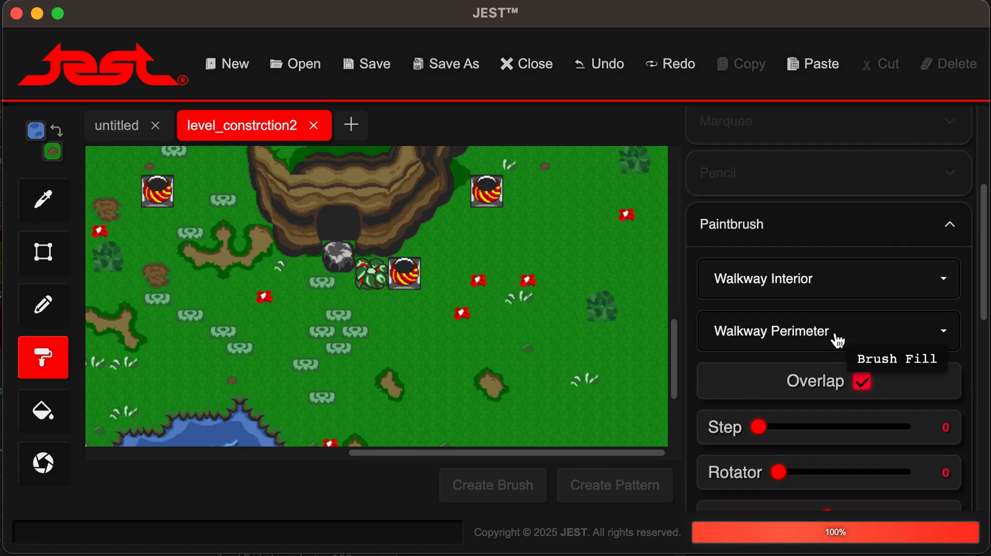
{"action": "scroll", "coordinate": [849, 298], "scroll_direction": "down", "scroll_amount": 6}
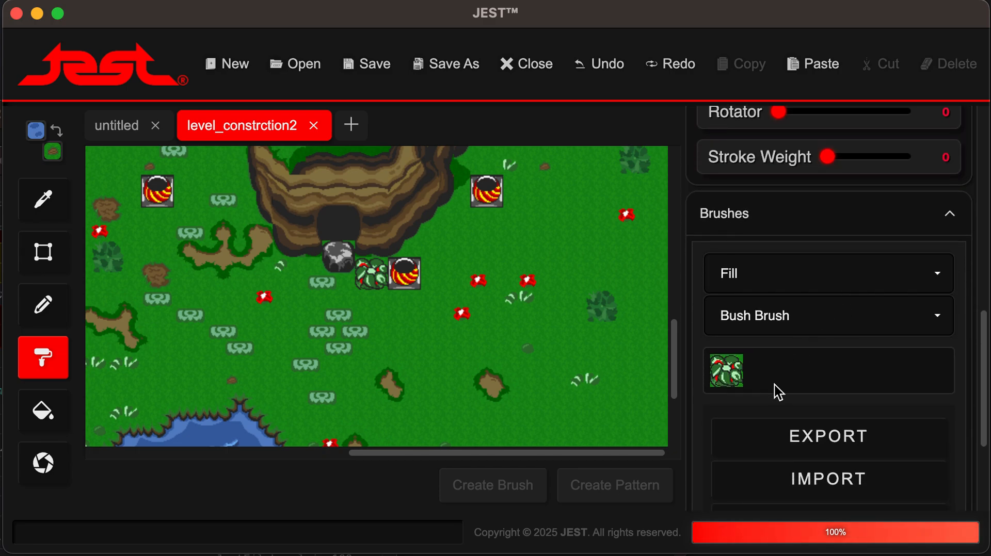
{"action": "scroll", "coordinate": [775, 387], "scroll_direction": "up", "scroll_amount": 6}
{"action": "scroll", "coordinate": [714, 372], "scroll_direction": "up", "scroll_amount": 1}
{"action": "scroll", "coordinate": [806, 303], "scroll_direction": "down", "scroll_amount": 1}
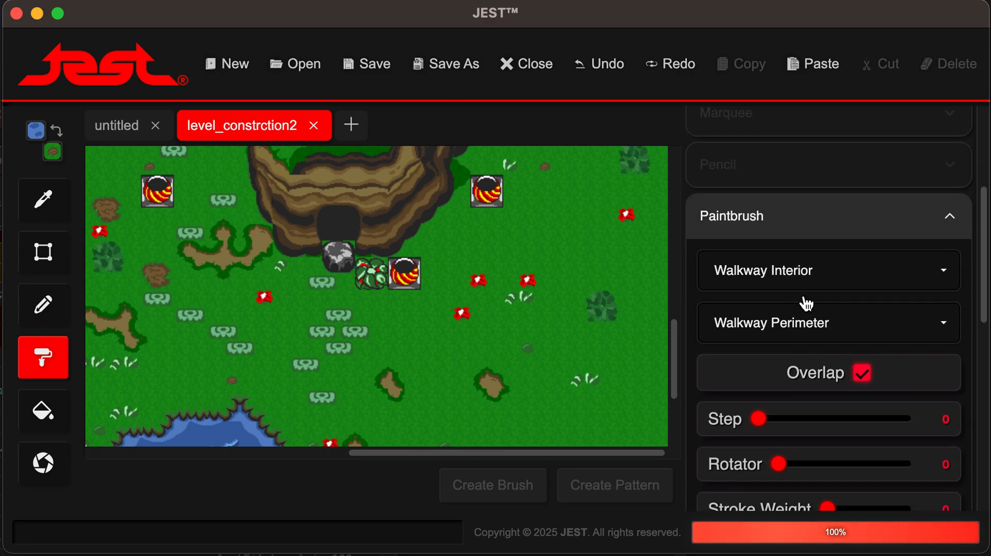
Set the Paintbrush's brush fill to Bush Brush
{"action": "left_click", "coordinate": [853, 276]}
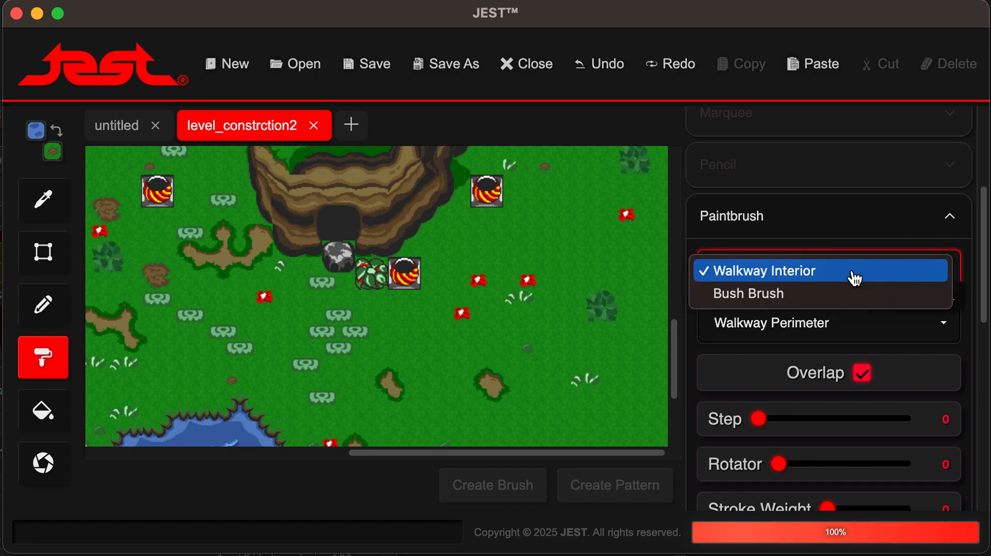
{"action": "left_click", "coordinate": [846, 208]}
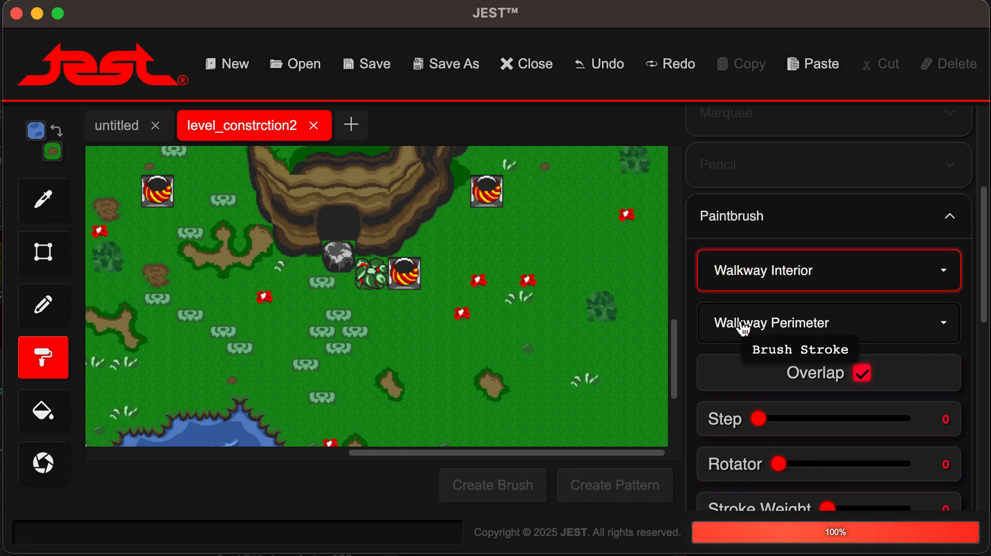
{"action": "left_click", "coordinate": [853, 287]}
{"action": "left_click", "coordinate": [834, 294]}
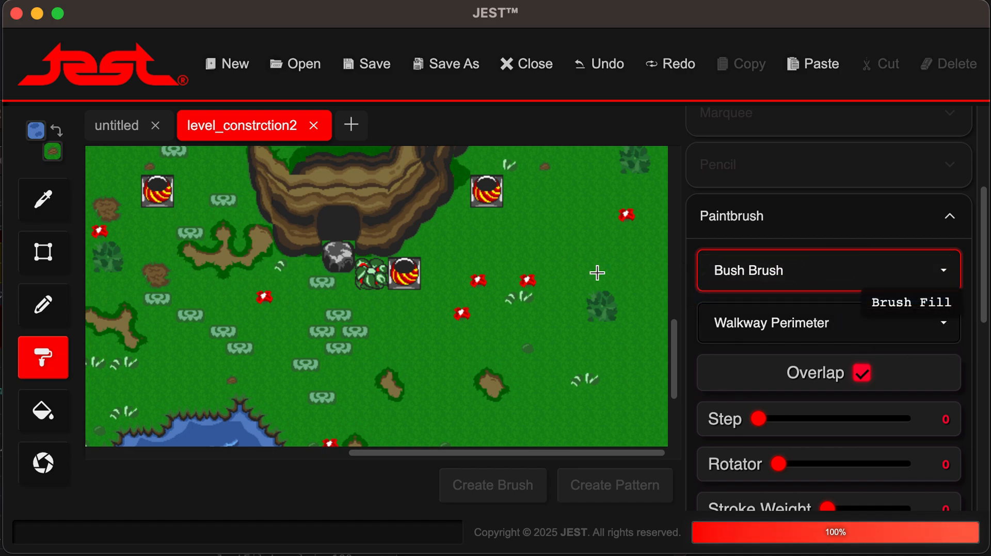
Stamp three separate bushes on the grass east and southeast of the cave entrance
{"action": "left_click", "coordinate": [564, 234]}
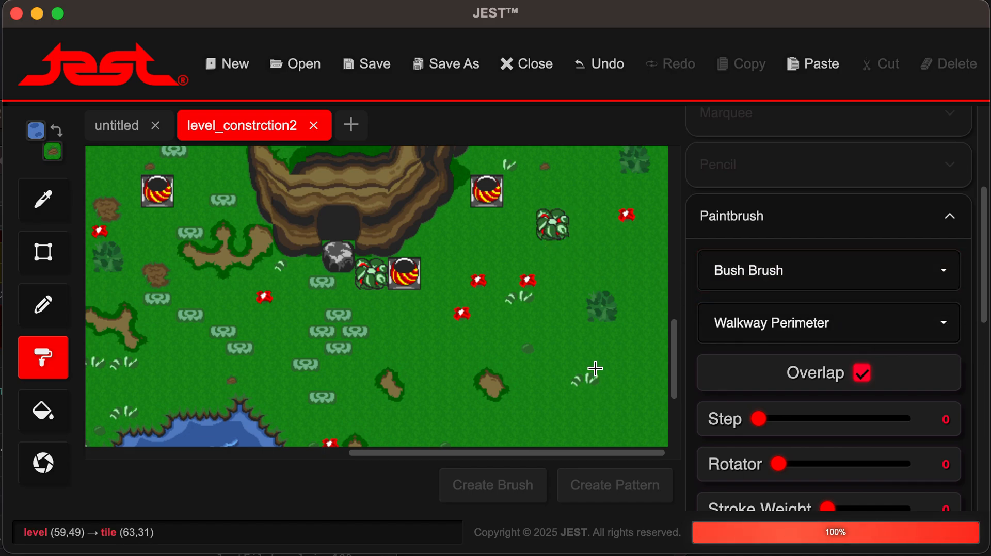
{"action": "left_click", "coordinate": [434, 352]}
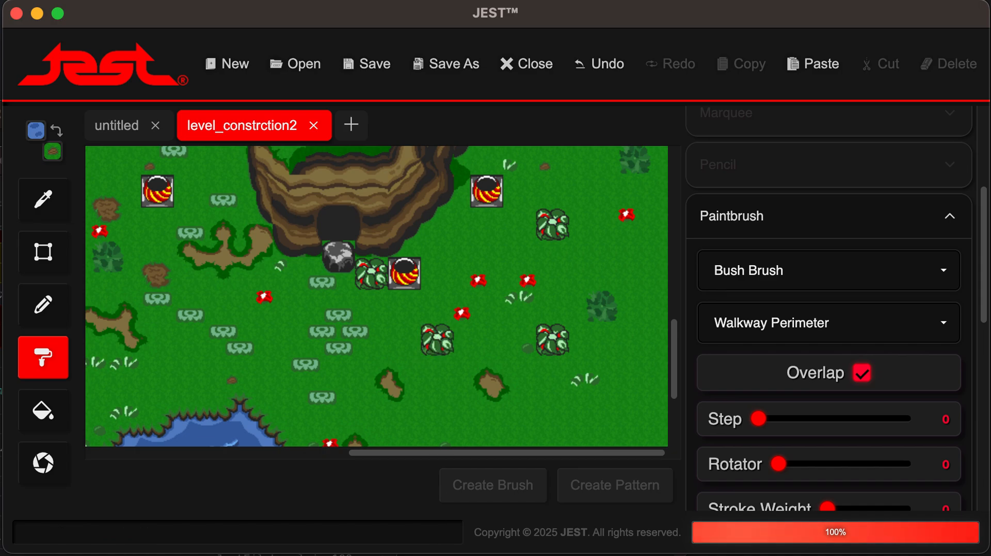
{"action": "scroll", "coordinate": [461, 292], "scroll_direction": "up", "scroll_amount": 3}
{"action": "scroll", "coordinate": [464, 278], "scroll_direction": "left", "scroll_amount": 5}
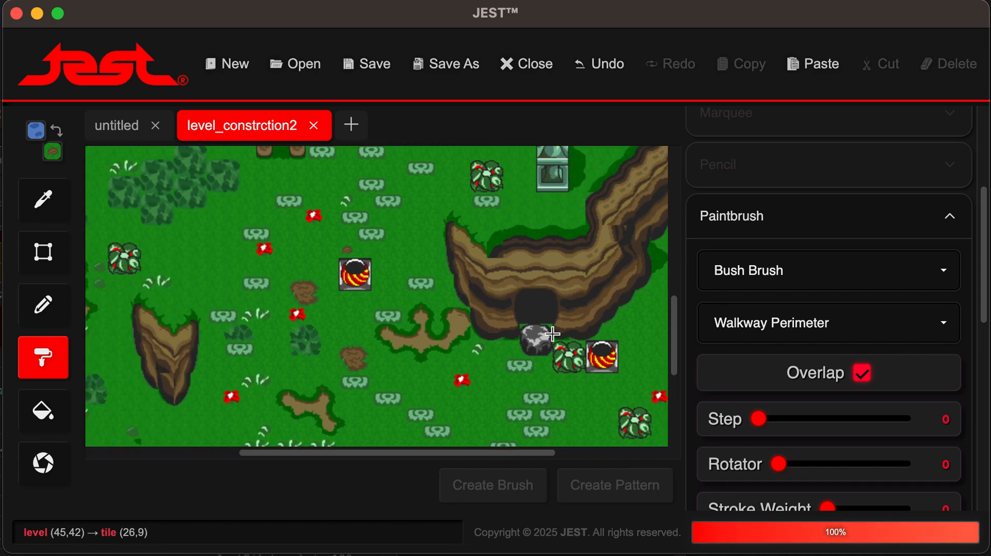
{"action": "scroll", "coordinate": [552, 334], "scroll_direction": "right", "scroll_amount": 5}
{"action": "scroll", "coordinate": [552, 334], "scroll_direction": "down", "scroll_amount": 3}
{"action": "scroll", "coordinate": [551, 335], "scroll_direction": "right", "scroll_amount": 1}
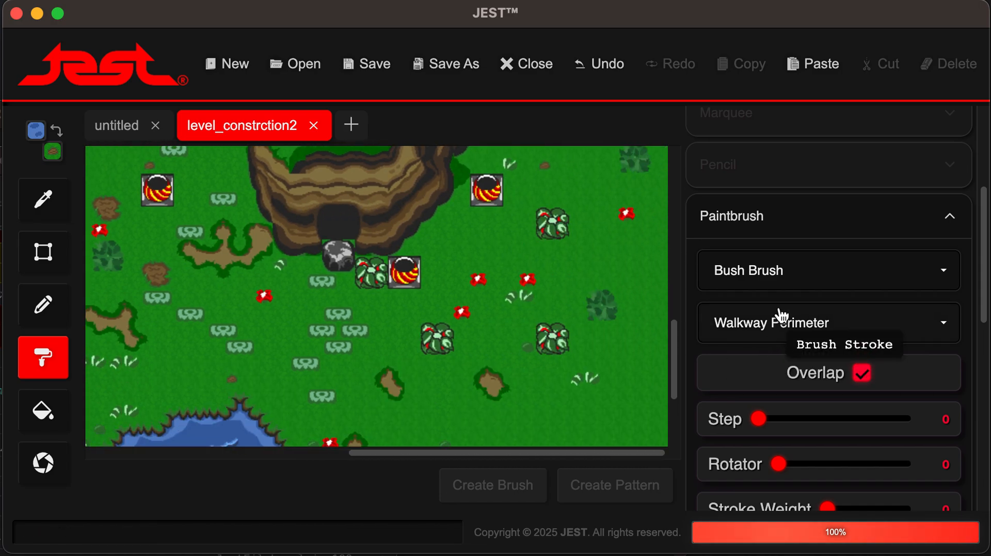
Set the stroke weight to 1, keep Walkway Perimeter as brush stroke, and paint a winding bush path from the eastern grass to north of the lake
{"action": "left_click", "coordinate": [790, 342]}
{"action": "left_click", "coordinate": [799, 282]}
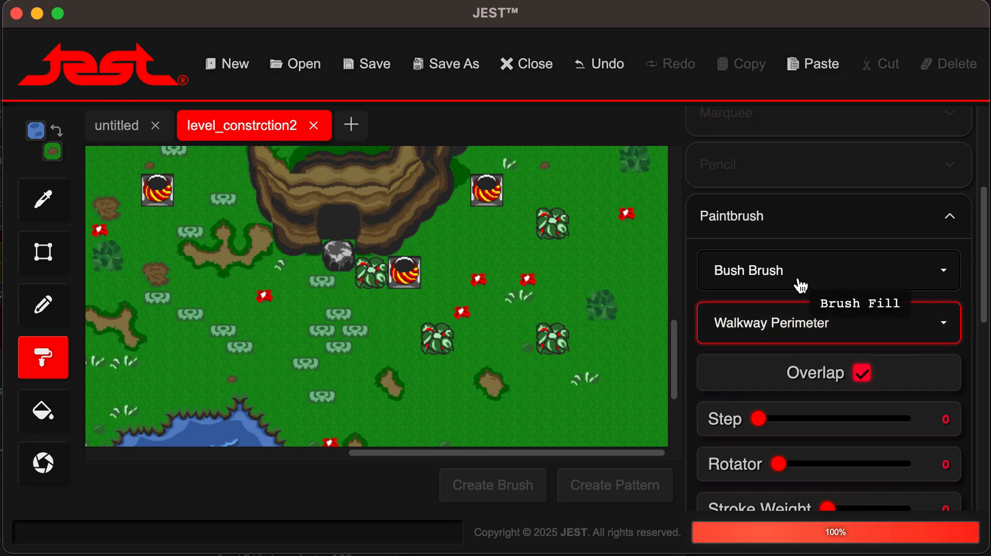
{"action": "scroll", "coordinate": [762, 374], "scroll_direction": "down", "scroll_amount": 3}
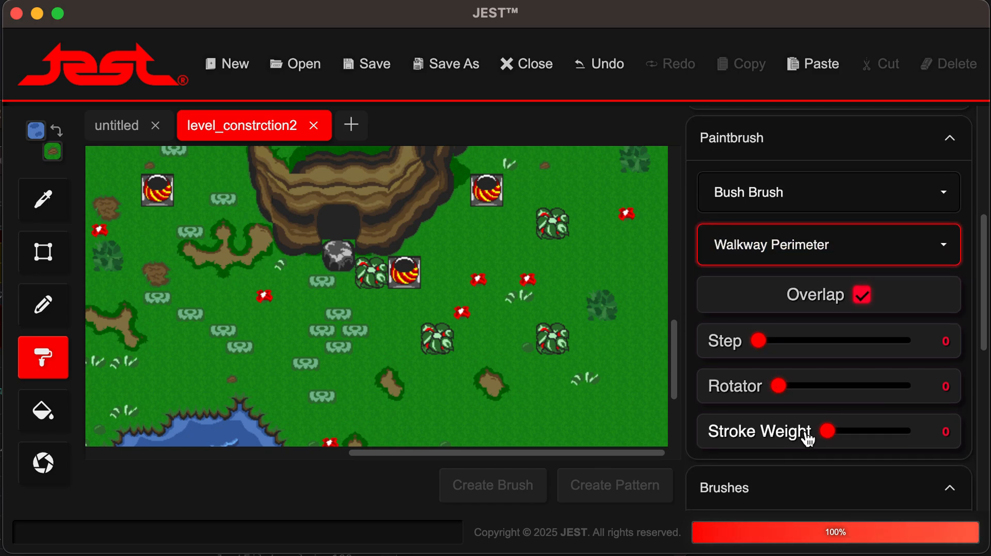
{"action": "left_click_drag", "start_coordinate": [831, 442], "coordinate": [844, 443]}
{"action": "mouse_move", "coordinate": [553, 293]}
{"action": "left_mouse_down"}
{"action": "mouse_move", "coordinate": [578, 376]}
{"action": "mouse_move", "coordinate": [248, 304]}
{"action": "mouse_move", "coordinate": [206, 364]}
{"action": "left_mouse_up"}
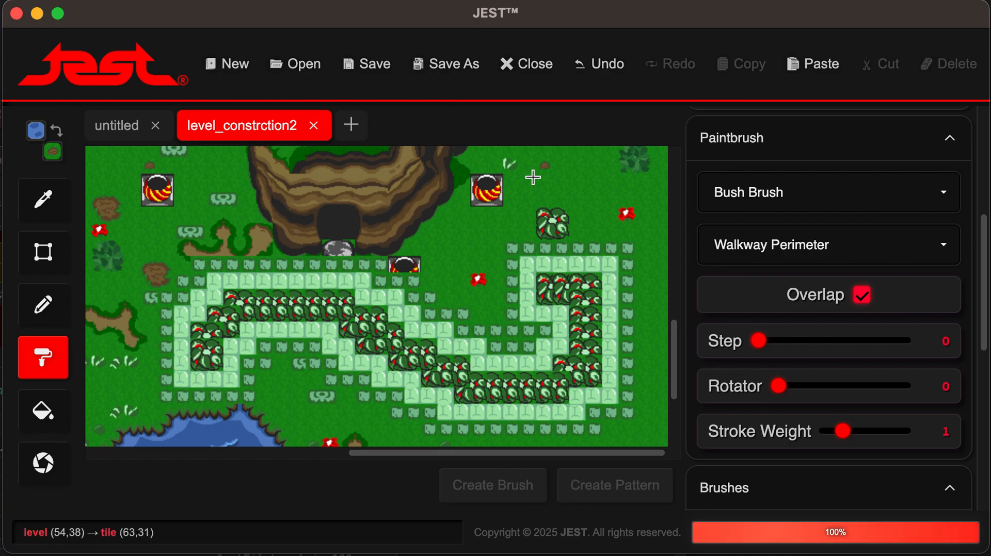
Examine the painted bush path with its walkway border and the surrounding parts of the level
{"action": "scroll", "coordinate": [536, 250], "scroll_direction": "left", "scroll_amount": 6}
{"action": "scroll", "coordinate": [537, 250], "scroll_direction": "down", "scroll_amount": 3}
{"action": "scroll", "coordinate": [536, 250], "scroll_direction": "right", "scroll_amount": 3}
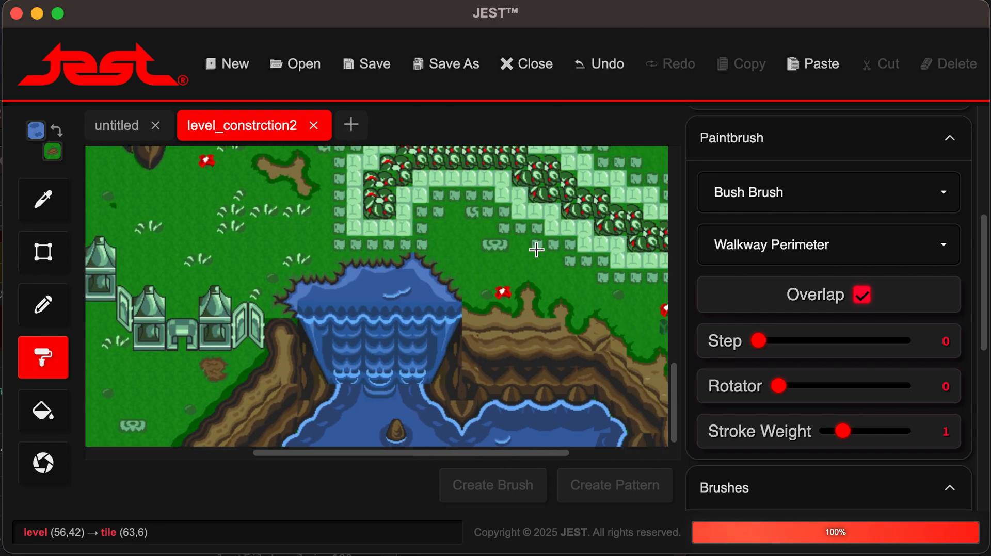
{"action": "scroll", "coordinate": [537, 250], "scroll_direction": "up", "scroll_amount": 14}
{"action": "scroll", "coordinate": [537, 250], "scroll_direction": "left", "scroll_amount": 6}
{"action": "scroll", "coordinate": [537, 250], "scroll_direction": "right", "scroll_amount": 8}
{"action": "scroll", "coordinate": [536, 249], "scroll_direction": "down", "scroll_amount": 11}
{"action": "scroll", "coordinate": [537, 250], "scroll_direction": "down", "scroll_amount": 2}
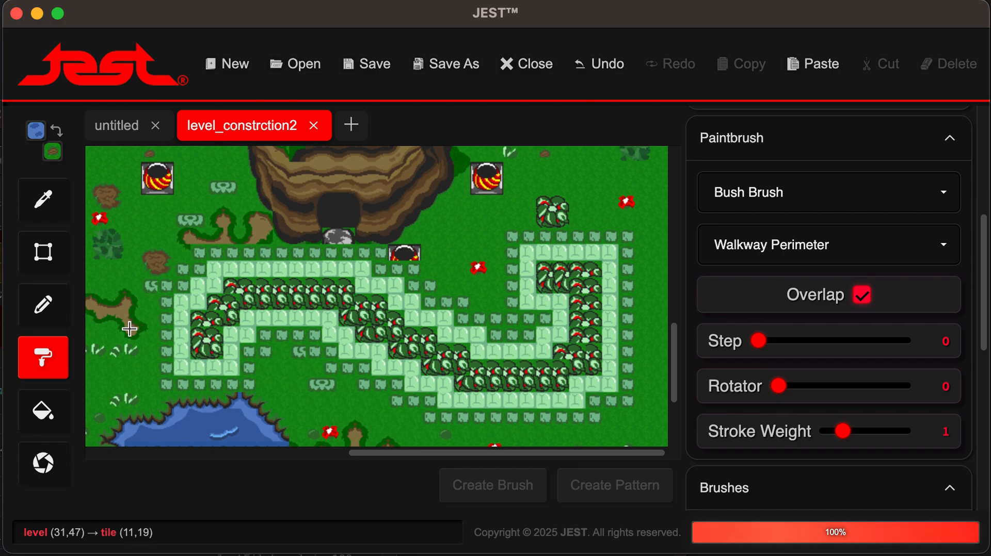
Switch to the untitled level and check the brush fill presets available for the Paintbrush
{"action": "left_click", "coordinate": [114, 131]}
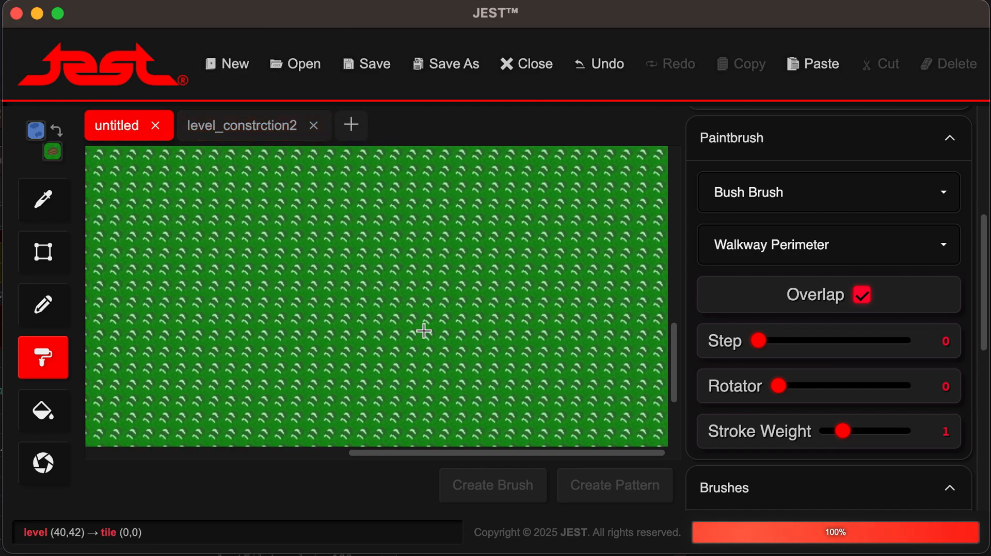
{"action": "scroll", "coordinate": [788, 356], "scroll_direction": "up", "scroll_amount": 3}
{"action": "left_click", "coordinate": [820, 281]}
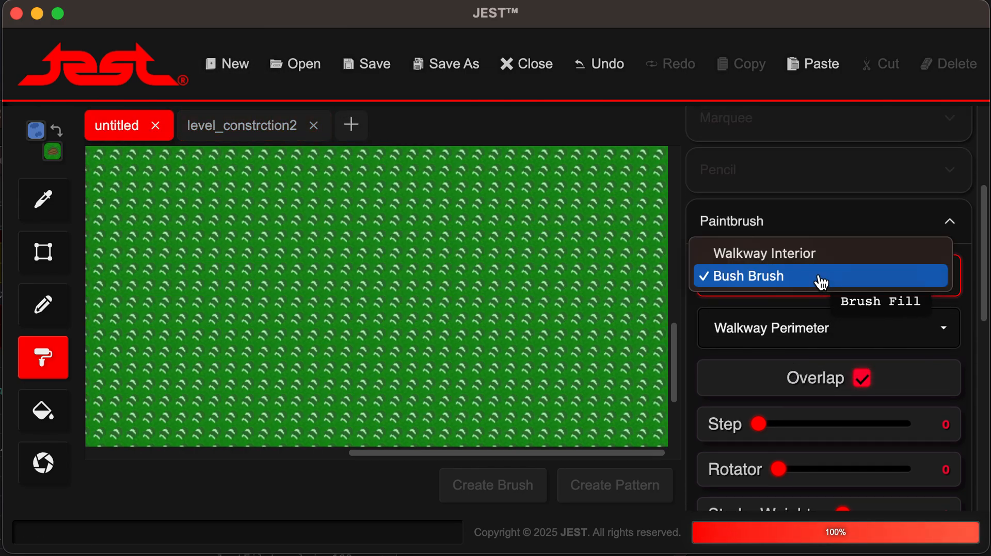
{"action": "left_click", "coordinate": [754, 308]}
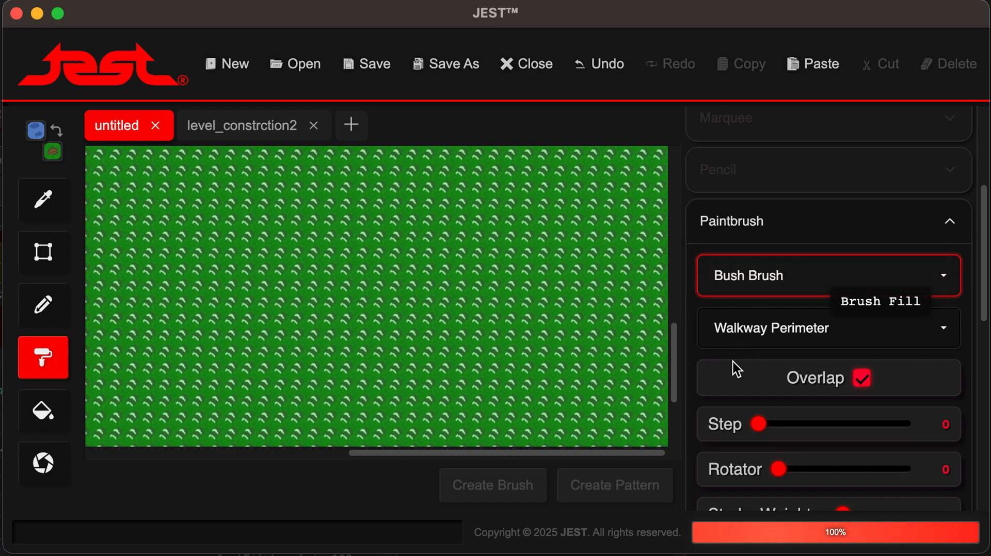
Choose Walkway Interior among the Fill presets in the brush library
{"action": "scroll", "coordinate": [733, 361], "scroll_direction": "down", "scroll_amount": 10}
{"action": "left_click", "coordinate": [791, 293]}
{"action": "left_click", "coordinate": [752, 329]}
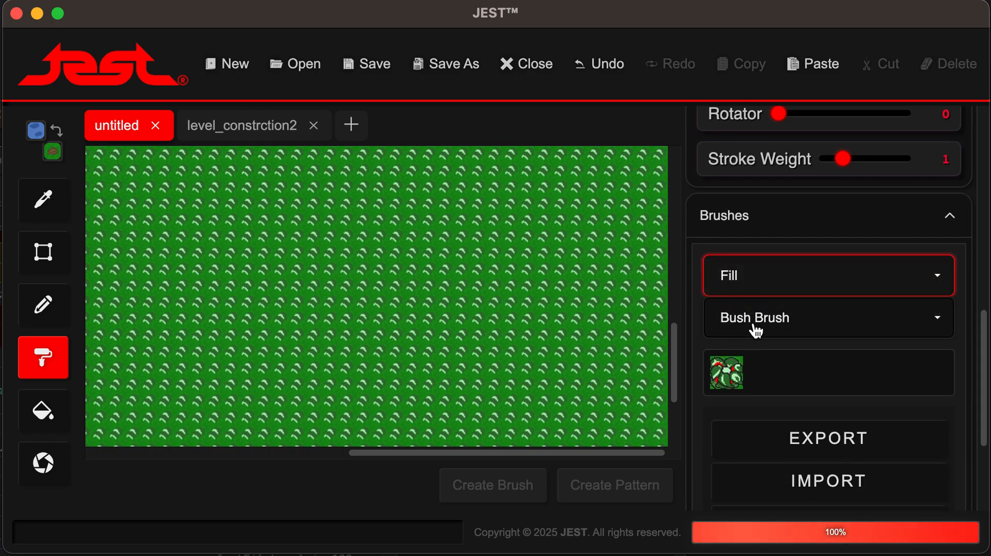
{"action": "left_click", "coordinate": [752, 320]}
{"action": "left_click", "coordinate": [757, 297]}
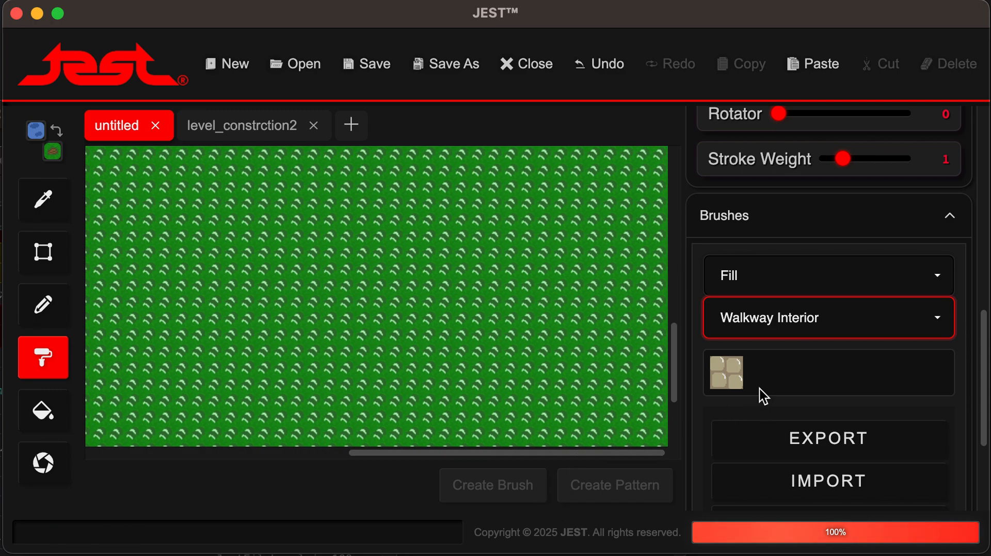
Set the Paintbrush's brush fill to Walkway Interior, keeping Walkway Perimeter as the brush stroke
{"action": "scroll", "coordinate": [783, 377], "scroll_direction": "up", "scroll_amount": 3}
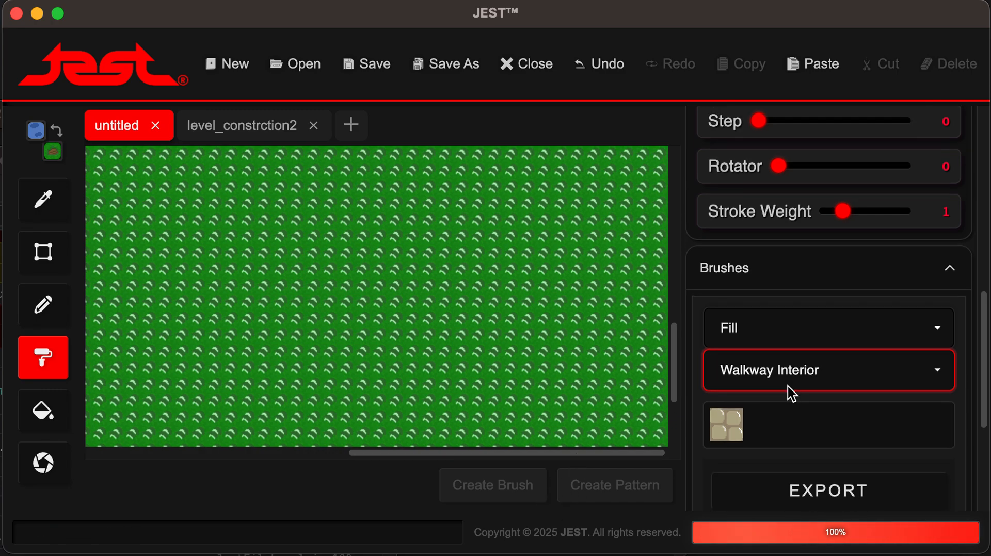
{"action": "scroll", "coordinate": [790, 395], "scroll_direction": "up", "scroll_amount": 10}
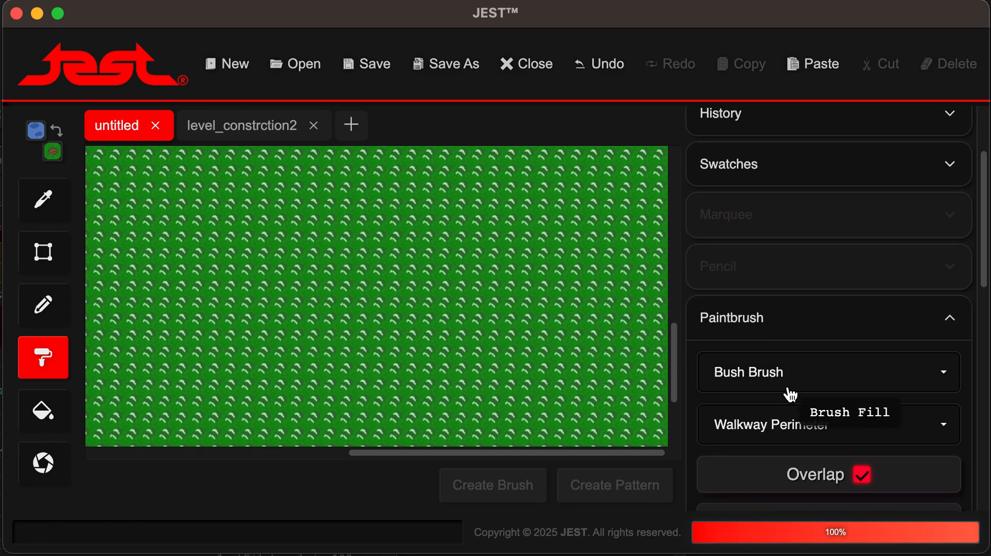
{"action": "scroll", "coordinate": [795, 389], "scroll_direction": "down", "scroll_amount": 6}
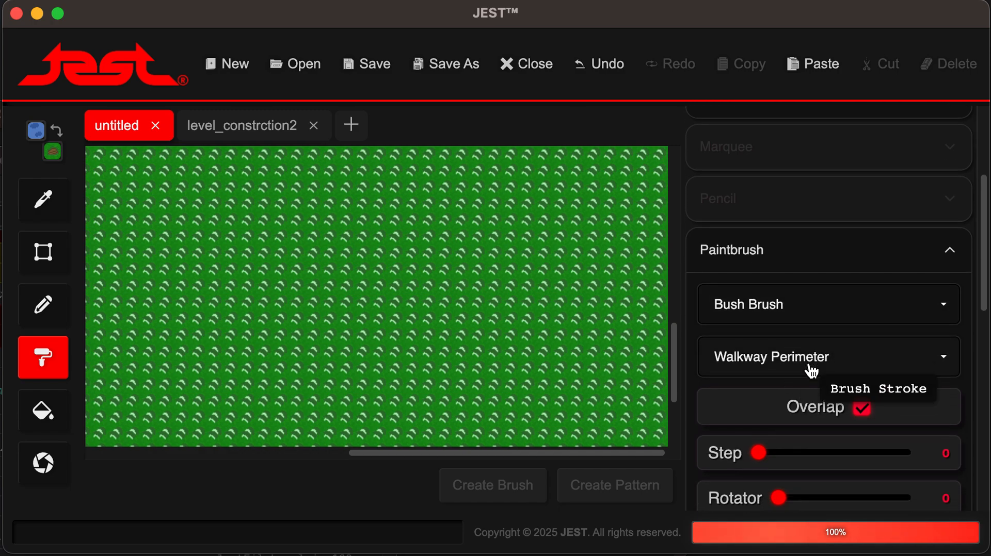
{"action": "left_click", "coordinate": [808, 258]}
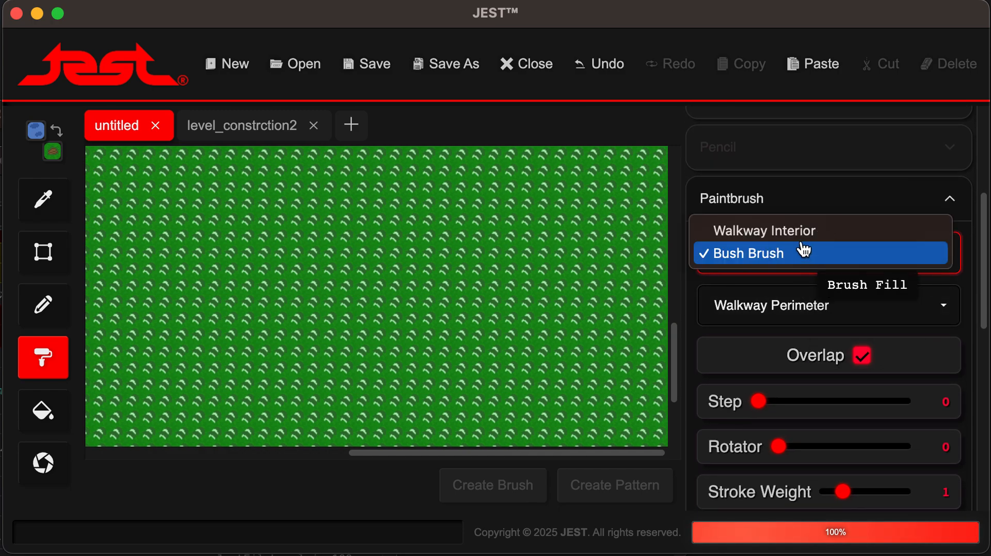
{"action": "left_click", "coordinate": [801, 235]}
{"action": "left_click", "coordinate": [778, 315]}
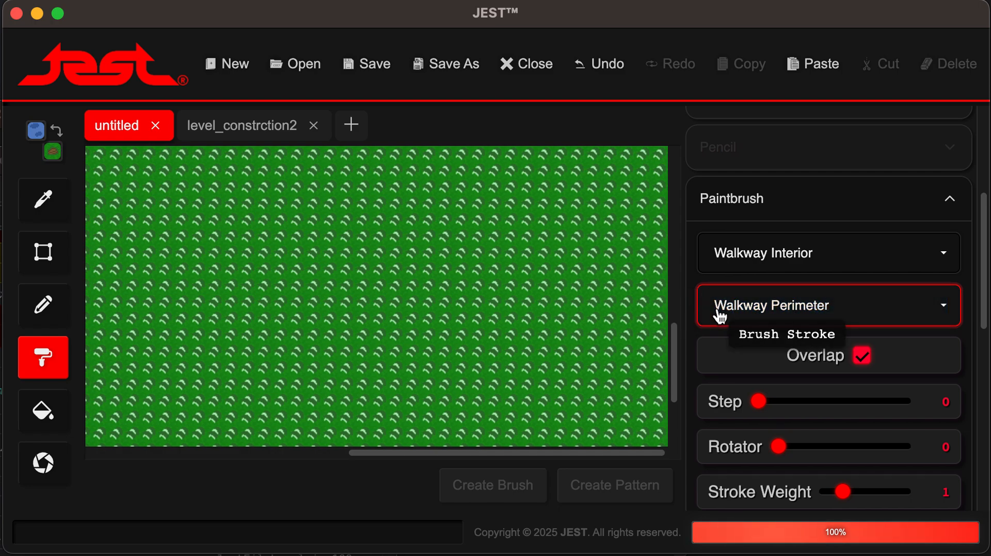
Marquee-select an 8 x 10 tile area of grass in the untitled level
{"action": "scroll", "coordinate": [720, 316], "scroll_direction": "down", "scroll_amount": 4}
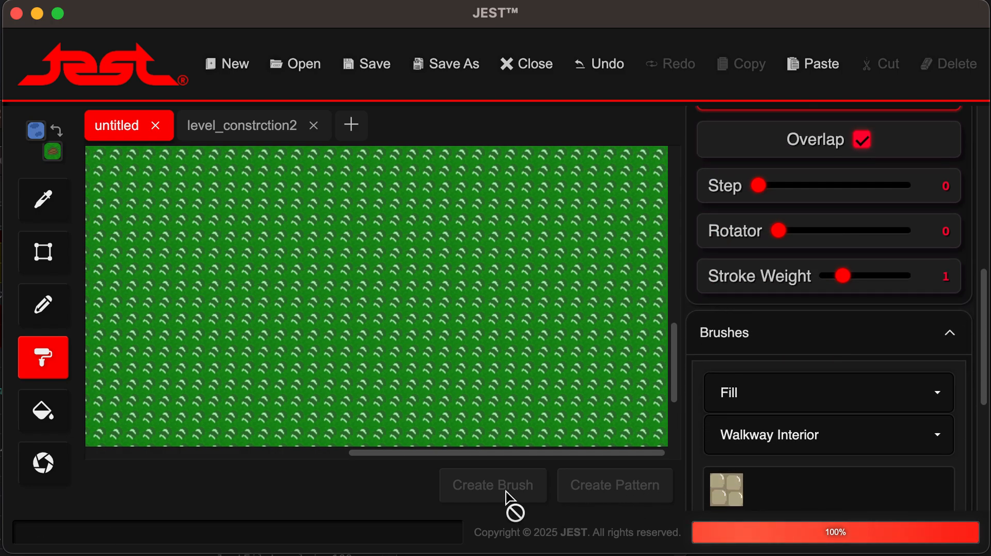
{"action": "key", "text": "m"}
{"action": "left_click_drag", "start_coordinate": [258, 245], "coordinate": [390, 411]}
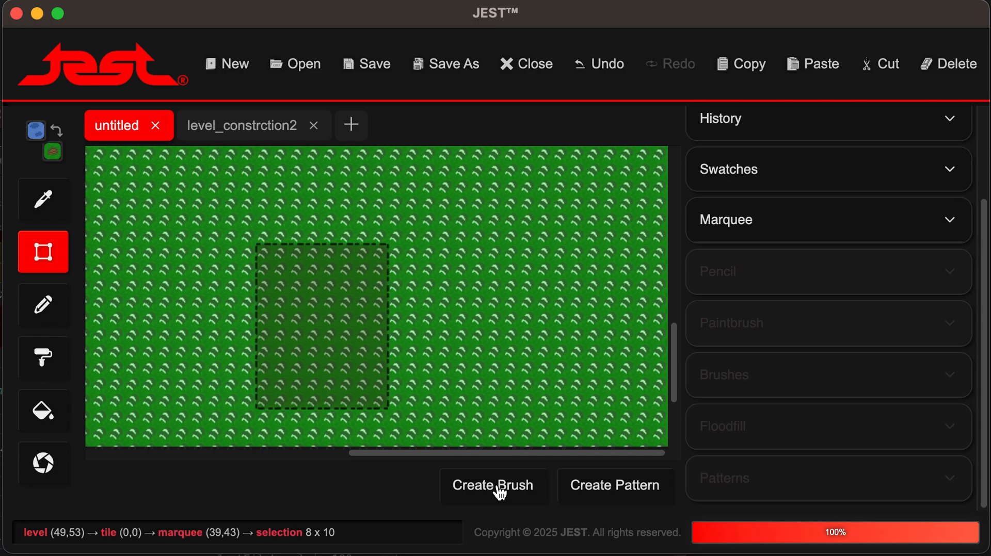
Create a Stroke brush preset named "grasss" from the marquee-selected grass tiles
{"action": "left_click", "coordinate": [500, 487]}
{"action": "left_click", "coordinate": [446, 321]}
{"action": "left_click", "coordinate": [412, 346]}
{"action": "left_click", "coordinate": [410, 272]}
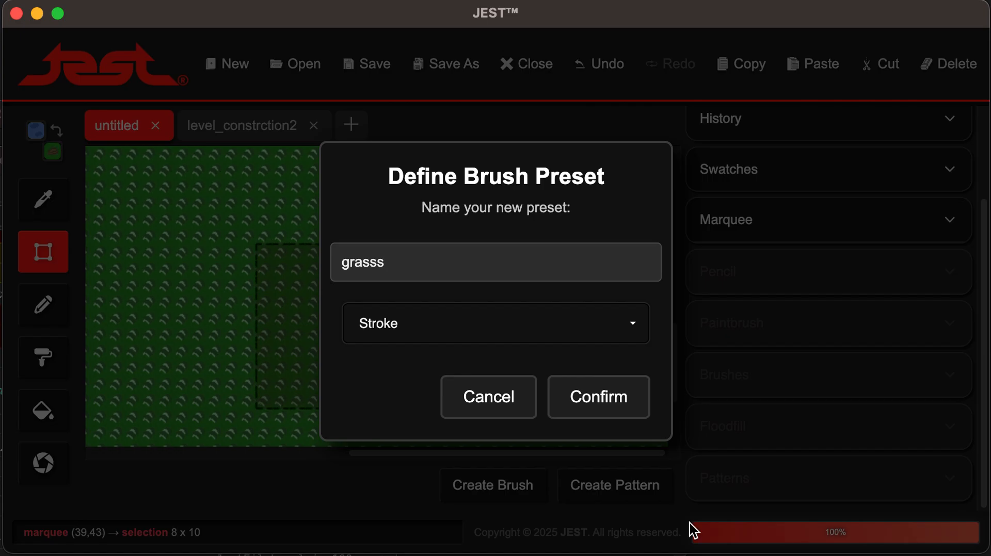
{"action": "left_click", "coordinate": [590, 391]}
{"action": "left_click_drag", "start_coordinate": [537, 329], "coordinate": [491, 385]}
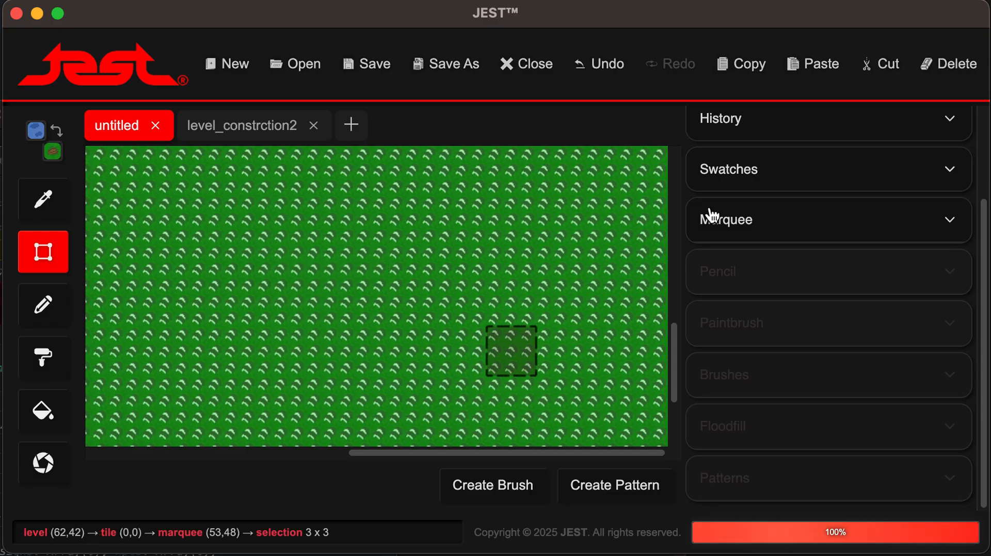
Activate the Paintbrush and inspect the grasss preset among the Stroke presets in the brush library
{"action": "key", "text": "b"}
{"action": "scroll", "coordinate": [808, 335], "scroll_direction": "down", "scroll_amount": 5}
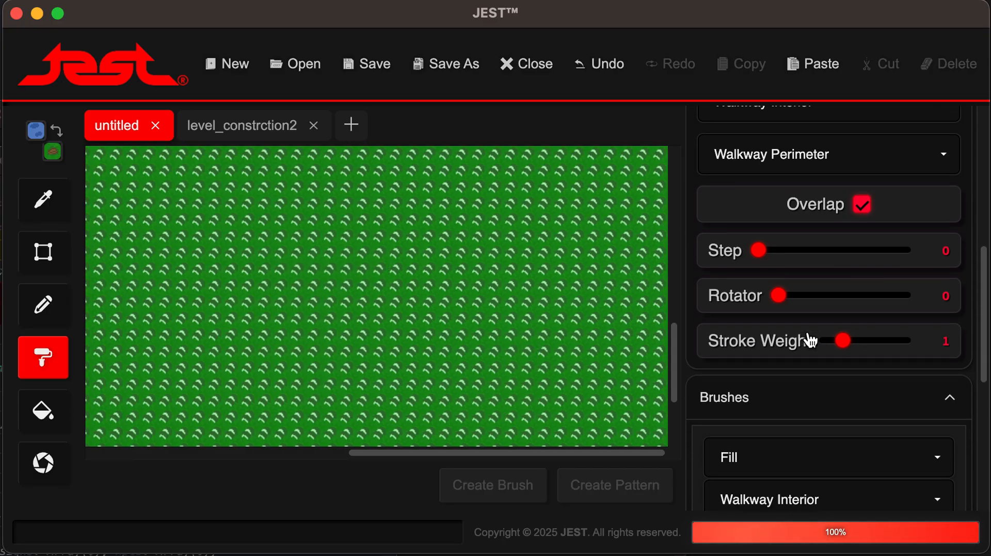
{"action": "scroll", "coordinate": [810, 339], "scroll_direction": "down", "scroll_amount": 5}
{"action": "left_click", "coordinate": [799, 238]}
{"action": "left_click", "coordinate": [793, 265]}
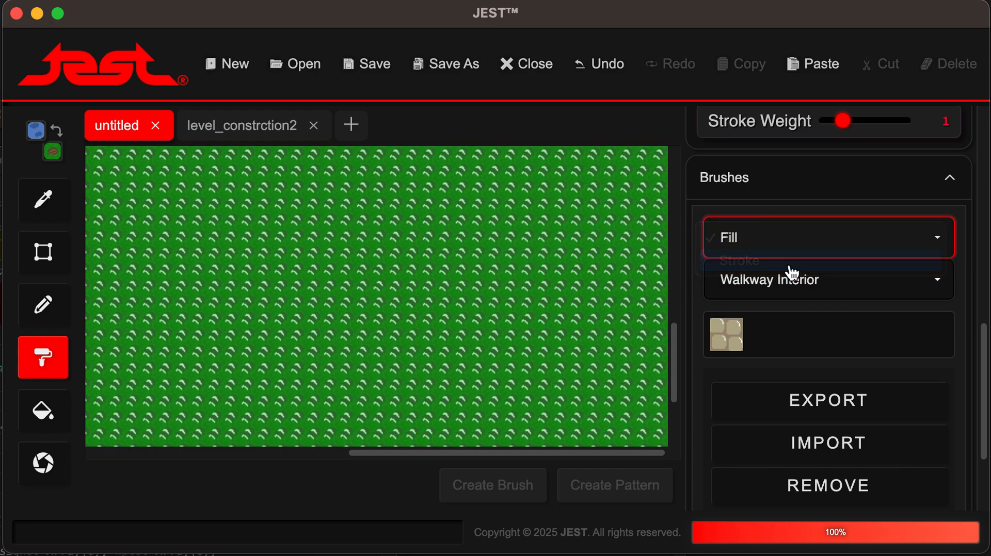
{"action": "left_click", "coordinate": [791, 286]}
{"action": "left_click", "coordinate": [800, 303]}
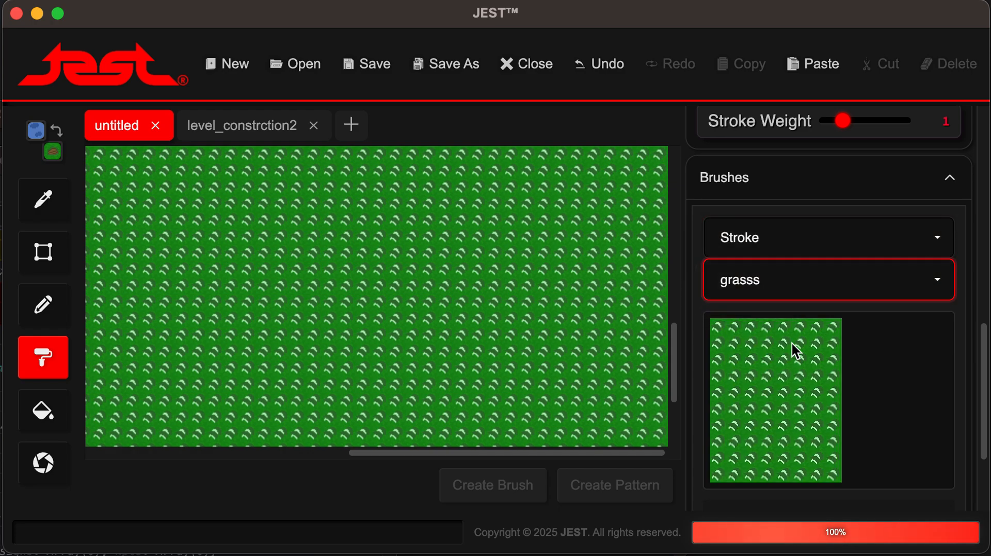
{"action": "scroll", "coordinate": [792, 346], "scroll_direction": "down", "scroll_amount": 2}
{"action": "scroll", "coordinate": [792, 349], "scroll_direction": "up", "scroll_amount": 3}
Return the brush library to its Fill presets and compare Walkway Interior with the Paintbrush's fill and stroke settings
{"action": "left_click", "coordinate": [791, 287]}
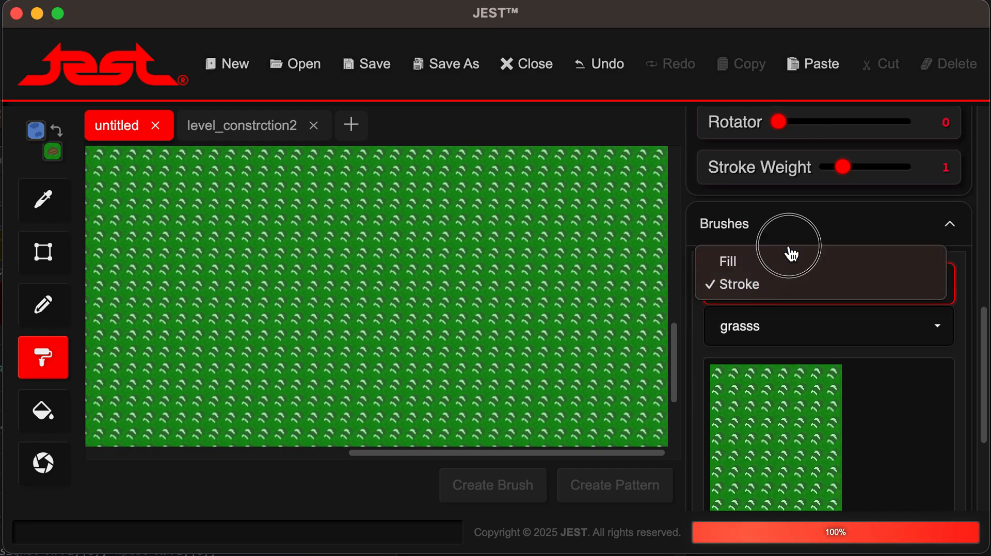
{"action": "left_click", "coordinate": [789, 262]}
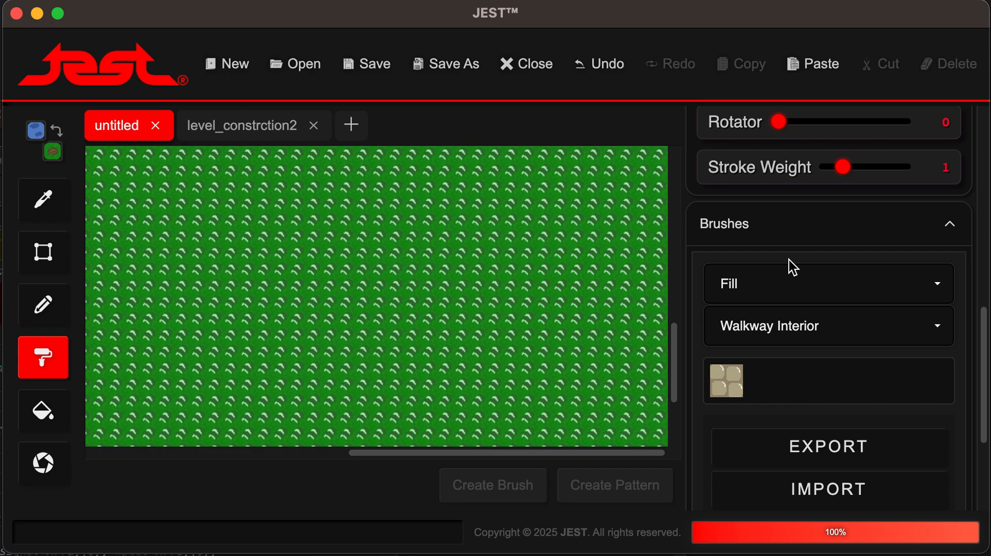
{"action": "scroll", "coordinate": [789, 259], "scroll_direction": "up", "scroll_amount": 8}
{"action": "scroll", "coordinate": [790, 264], "scroll_direction": "down", "scroll_amount": 3}
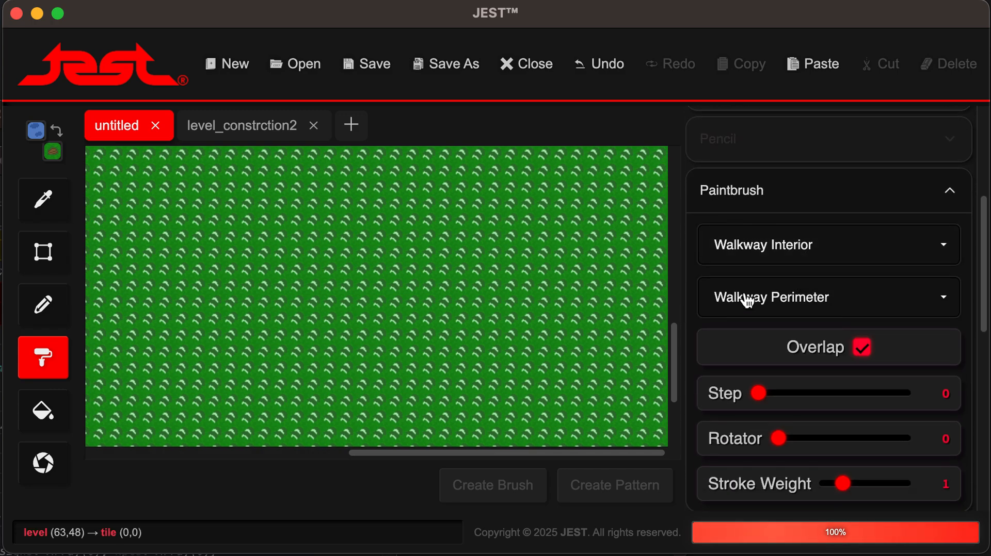
{"action": "scroll", "coordinate": [794, 269], "scroll_direction": "down", "scroll_amount": 10}
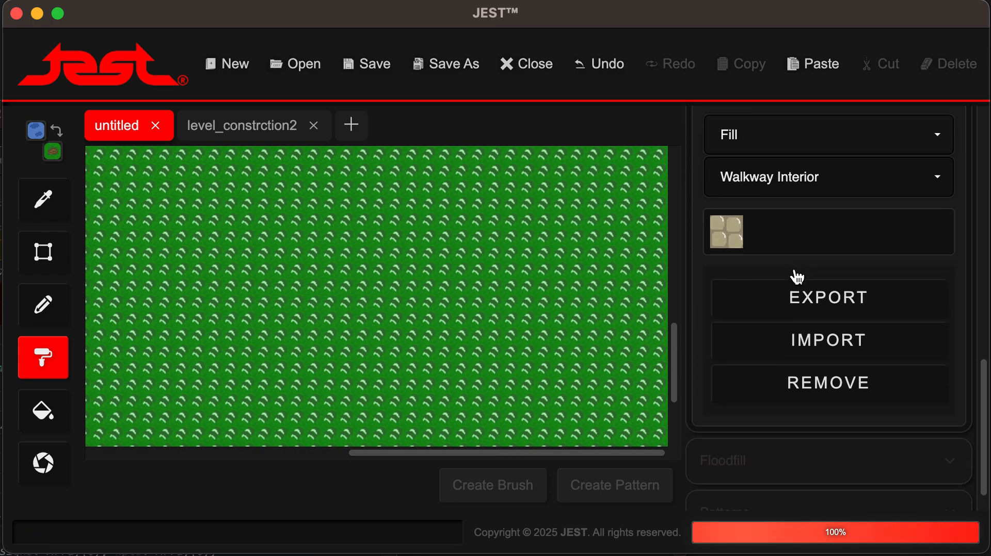
Show the Walkway Perimeter preset among the library's Stroke presets and compare it with the Paintbrush settings
{"action": "left_click", "coordinate": [785, 153]}
{"action": "left_click", "coordinate": [785, 159]}
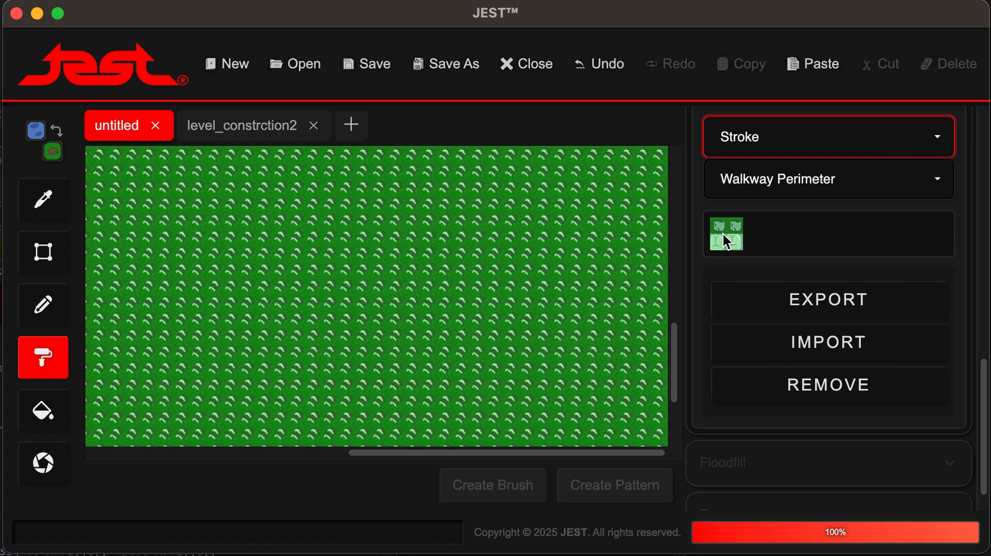
{"action": "scroll", "coordinate": [723, 234], "scroll_direction": "up", "scroll_amount": 3}
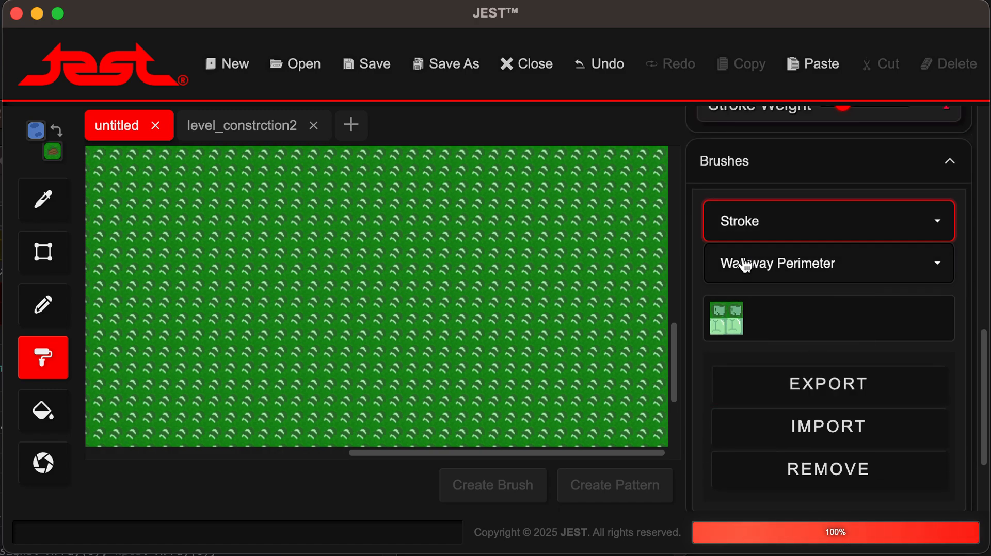
{"action": "scroll", "coordinate": [777, 240], "scroll_direction": "up", "scroll_amount": 8}
{"action": "scroll", "coordinate": [778, 241], "scroll_direction": "up", "scroll_amount": 4}
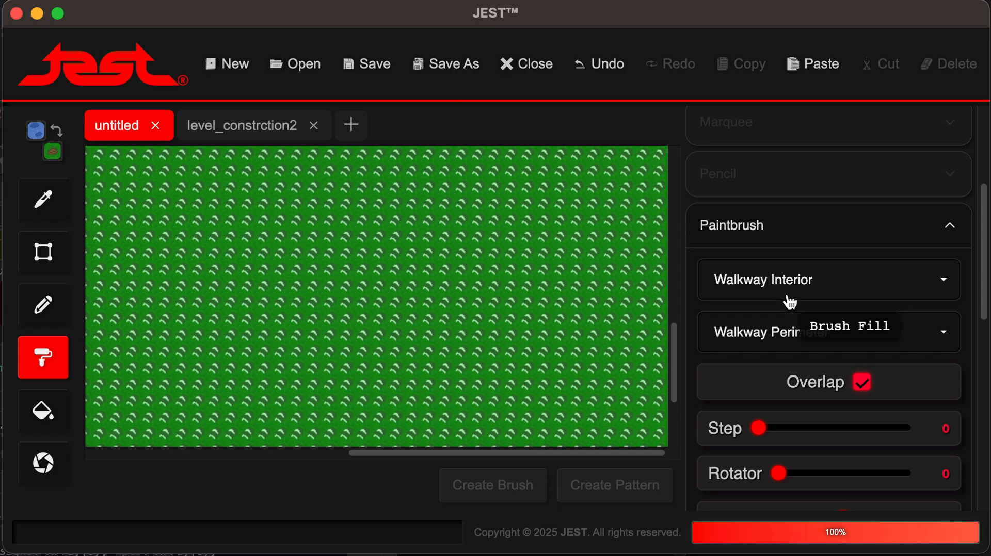
Switch the brush library from Stroke back to Fill presets and return to the Paintbrush settings
{"action": "scroll", "coordinate": [788, 294], "scroll_direction": "down", "scroll_amount": 13}
{"action": "left_click", "coordinate": [773, 226]}
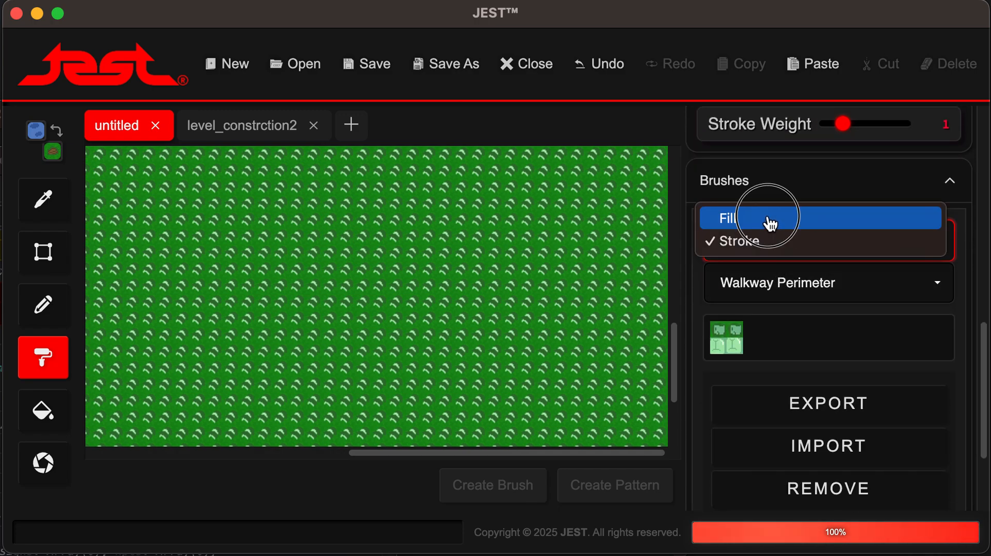
{"action": "left_click", "coordinate": [771, 222]}
{"action": "scroll", "coordinate": [748, 336], "scroll_direction": "up", "scroll_amount": 11}
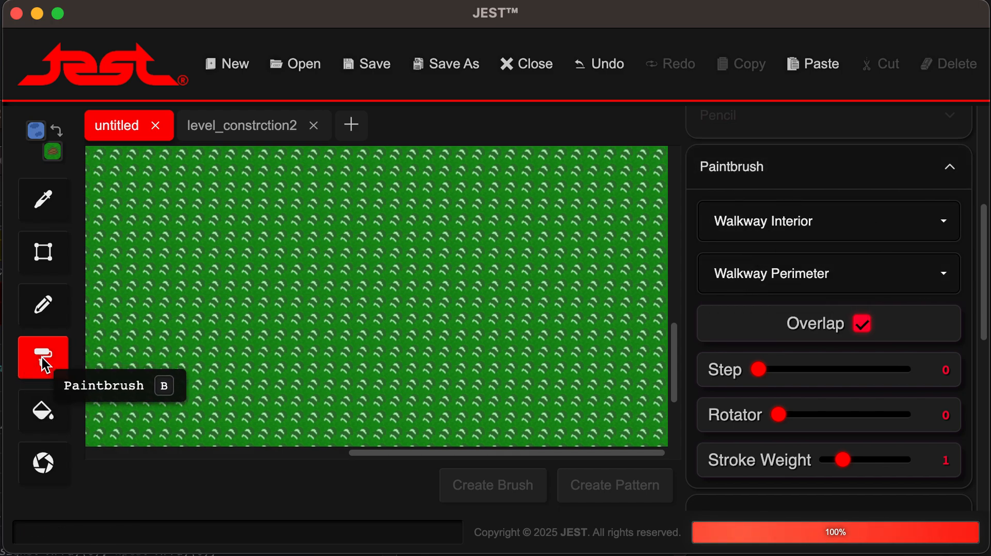
Paint a diagonal walkway across the grass with Walkway Interior as brush fill and Walkway Perimeter as brush stroke
{"action": "scroll", "coordinate": [814, 214], "scroll_direction": "down", "scroll_amount": 1}
{"action": "left_click", "coordinate": [823, 204]}
{"action": "left_click", "coordinate": [823, 204]}
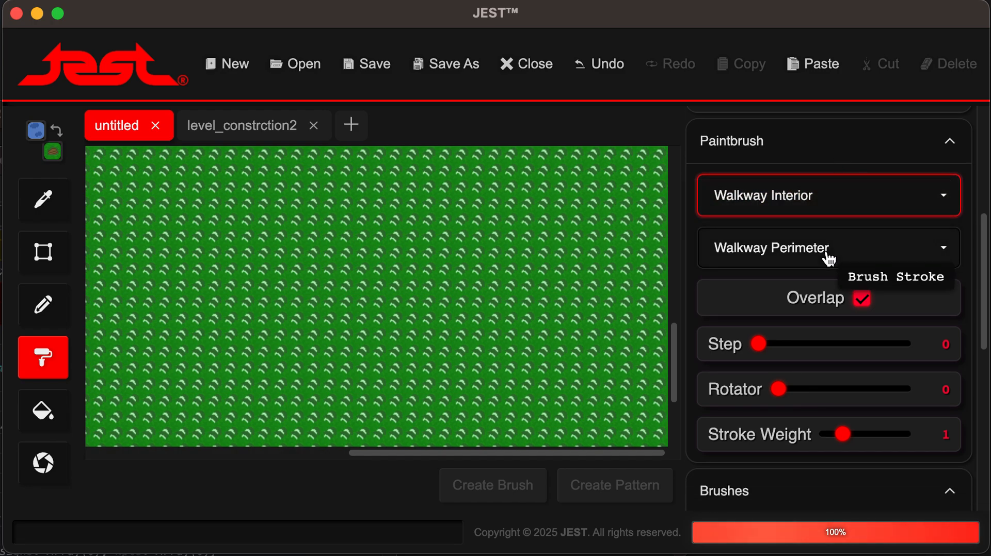
{"action": "mouse_move", "coordinate": [365, 238]}
{"action": "left_mouse_down"}
{"action": "mouse_move", "coordinate": [169, 359]}
{"action": "mouse_move", "coordinate": [116, 411]}
{"action": "left_mouse_up"}
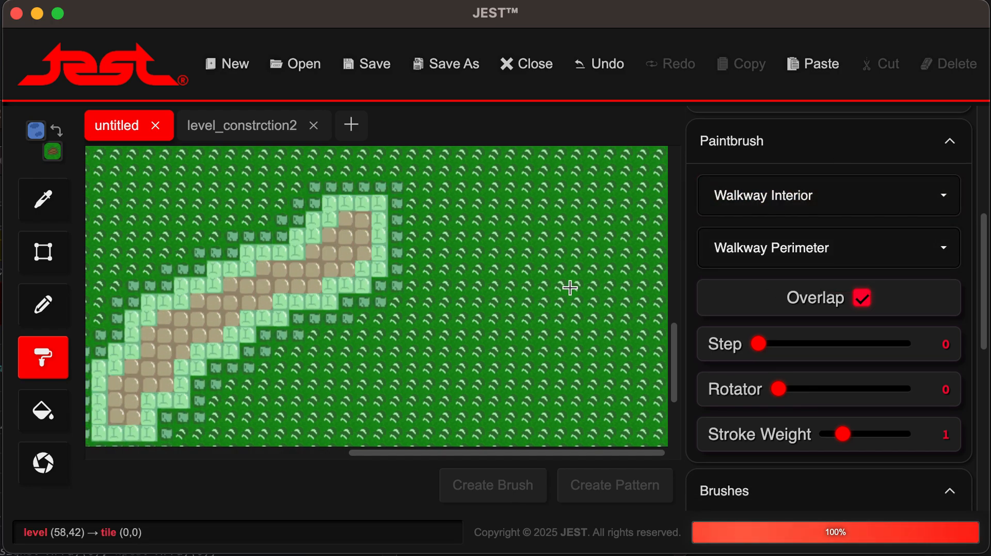
Set the Paintbrush's Rotator to 7 and paint a winding, looping walkway on the grass below the diagonal one
{"action": "scroll", "coordinate": [475, 304], "scroll_direction": "left", "scroll_amount": 5}
{"action": "scroll", "coordinate": [476, 305], "scroll_direction": "down", "scroll_amount": 3}
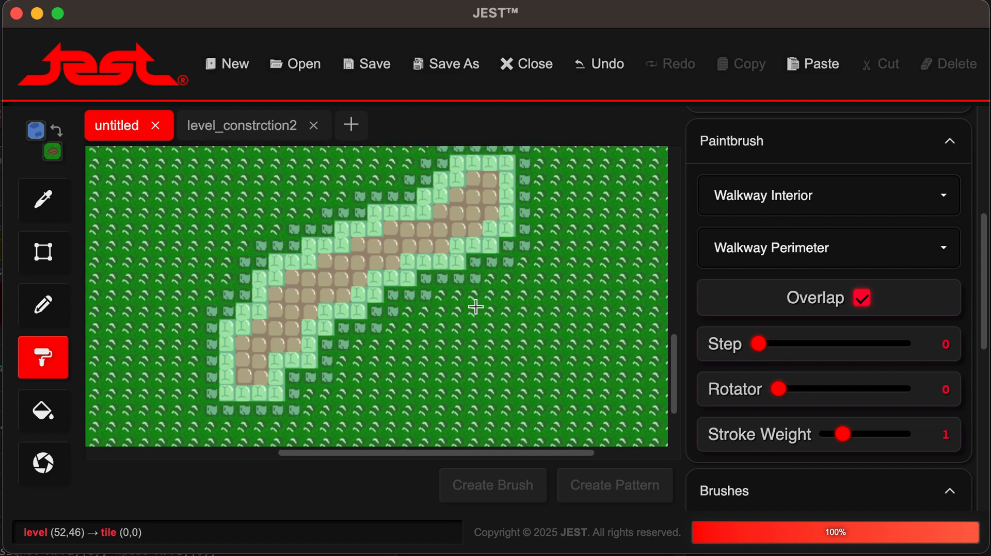
{"action": "scroll", "coordinate": [476, 306], "scroll_direction": "up", "scroll_amount": 10}
{"action": "scroll", "coordinate": [473, 305], "scroll_direction": "down", "scroll_amount": 10}
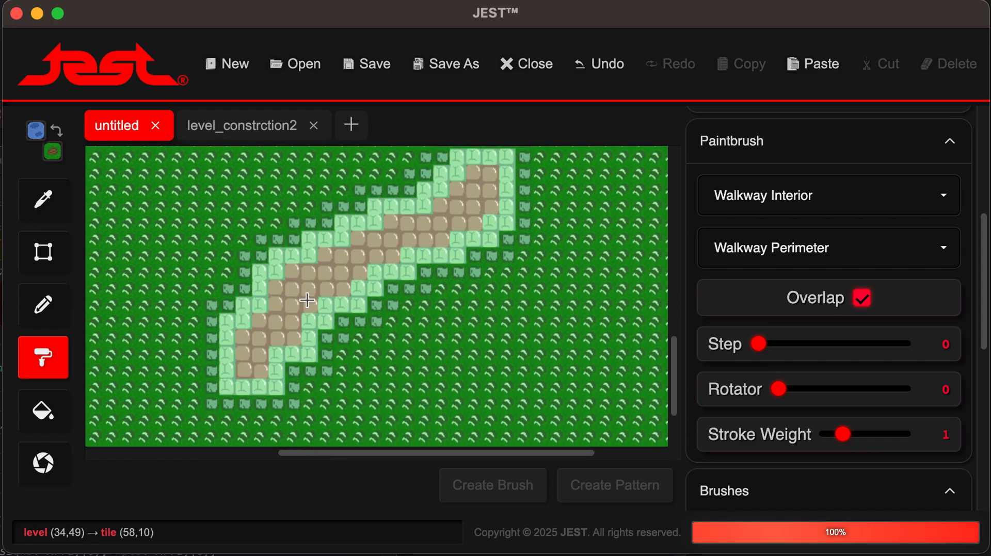
{"action": "scroll", "coordinate": [504, 271], "scroll_direction": "down", "scroll_amount": 5}
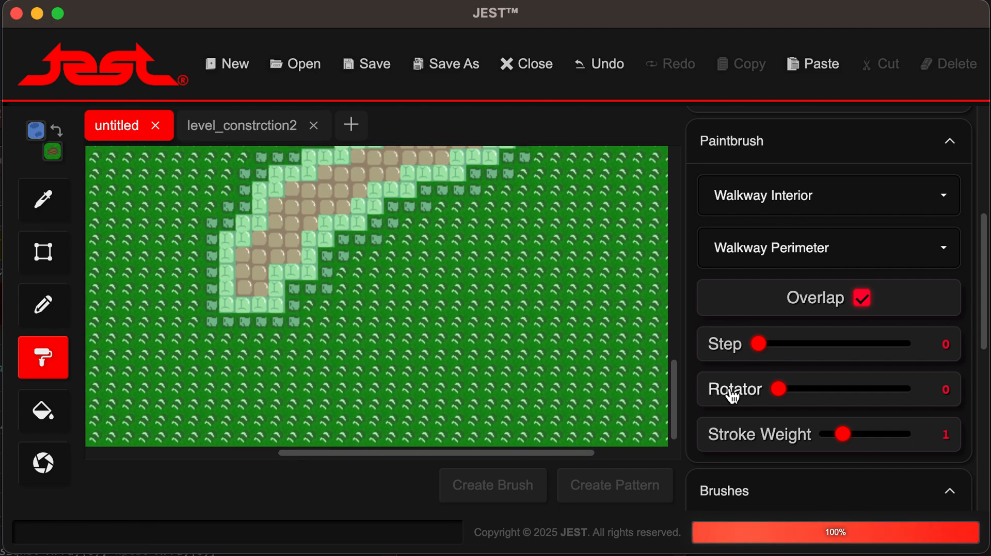
{"action": "left_click_drag", "start_coordinate": [783, 399], "coordinate": [866, 392]}
{"action": "mouse_move", "coordinate": [491, 316]}
{"action": "left_mouse_down"}
{"action": "mouse_move", "coordinate": [247, 272]}
{"action": "mouse_move", "coordinate": [427, 395]}
{"action": "mouse_move", "coordinate": [562, 215]}
{"action": "mouse_move", "coordinate": [233, 209]}
{"action": "left_mouse_up"}
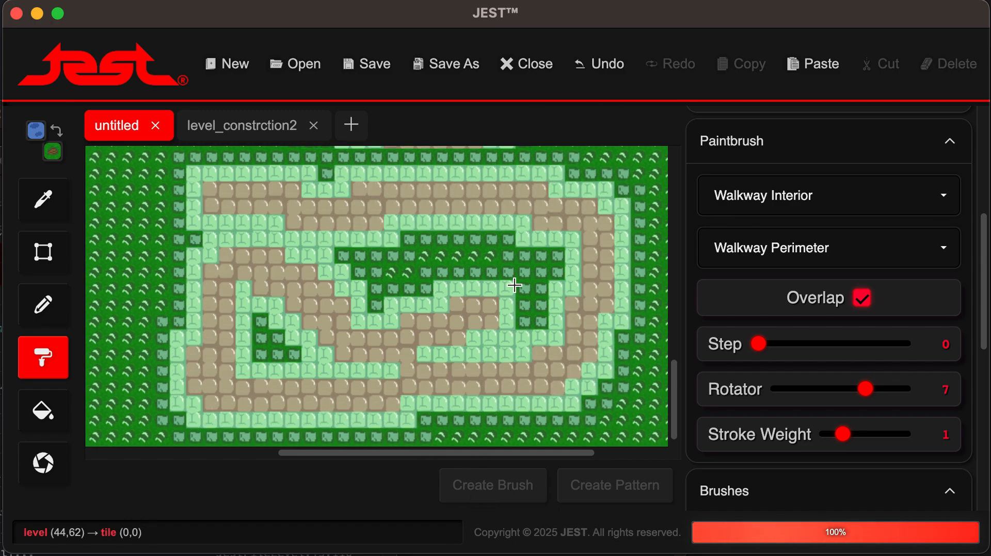
{"action": "scroll", "coordinate": [536, 306], "scroll_direction": "down", "scroll_amount": 1}
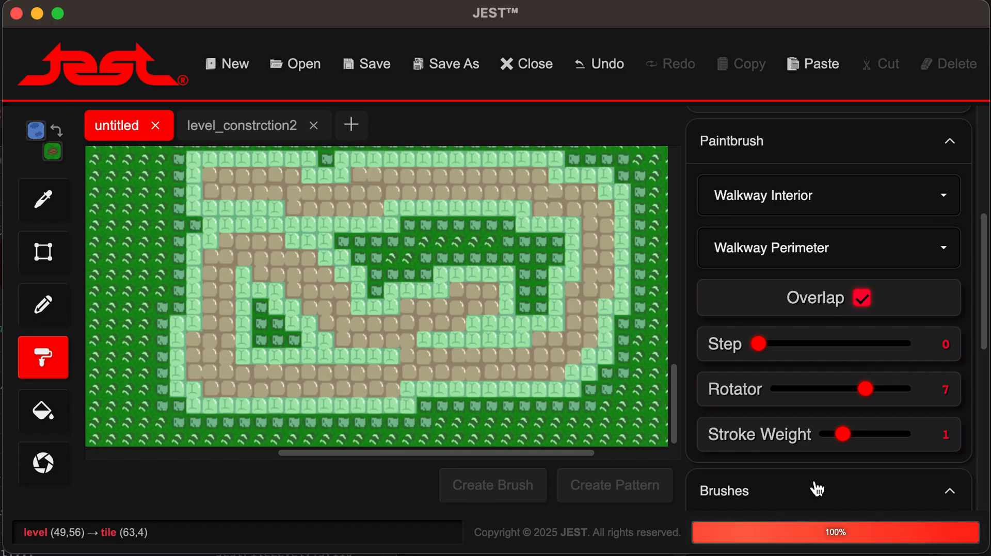
Set the Stroke Weight to 2 and paint several walkways with thicker perimeters across the untitled level's remaining grass
{"action": "left_click_drag", "start_coordinate": [847, 436], "coordinate": [861, 437]}
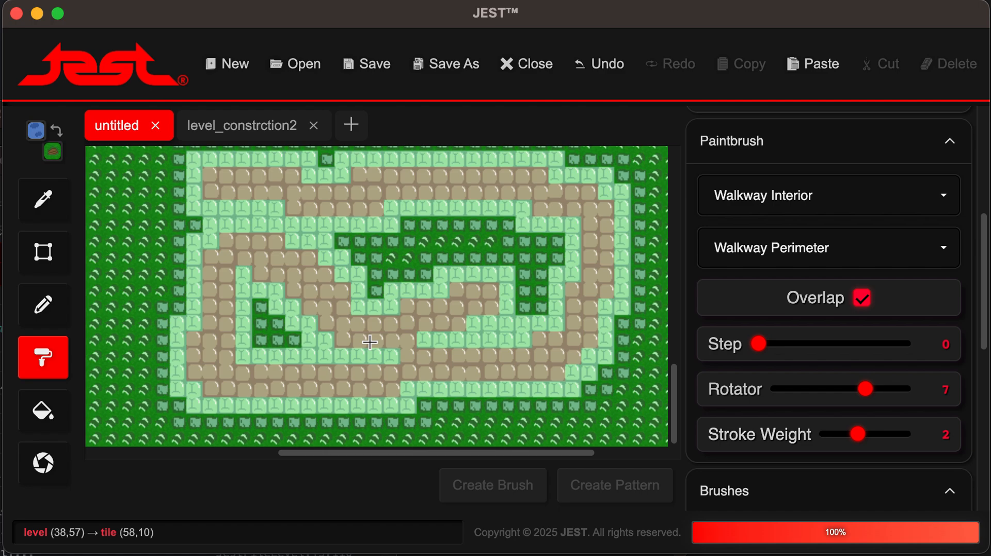
{"action": "scroll", "coordinate": [369, 342], "scroll_direction": "left", "scroll_amount": 7}
{"action": "mouse_move", "coordinate": [354, 276]}
{"action": "left_mouse_down"}
{"action": "mouse_move", "coordinate": [177, 370]}
{"action": "mouse_move", "coordinate": [281, 375]}
{"action": "left_mouse_up"}
{"action": "scroll", "coordinate": [210, 294], "scroll_direction": "up", "scroll_amount": 3}
{"action": "mouse_move", "coordinate": [192, 296]}
{"action": "left_mouse_down"}
{"action": "mouse_move", "coordinate": [389, 199]}
{"action": "mouse_move", "coordinate": [410, 203]}
{"action": "left_mouse_up"}
{"action": "scroll", "coordinate": [425, 264], "scroll_direction": "up", "scroll_amount": 5}
{"action": "scroll", "coordinate": [424, 263], "scroll_direction": "right", "scroll_amount": 1}
{"action": "mouse_move", "coordinate": [303, 212]}
{"action": "left_mouse_down"}
{"action": "mouse_move", "coordinate": [555, 328]}
{"action": "mouse_move", "coordinate": [600, 335]}
{"action": "left_mouse_up"}
{"action": "scroll", "coordinate": [455, 308], "scroll_direction": "right", "scroll_amount": 5}
{"action": "mouse_move", "coordinate": [453, 308]}
{"action": "left_mouse_down"}
{"action": "mouse_move", "coordinate": [573, 225]}
{"action": "mouse_move", "coordinate": [259, 345]}
{"action": "mouse_move", "coordinate": [217, 310]}
{"action": "left_mouse_up"}
{"action": "scroll", "coordinate": [427, 307], "scroll_direction": "down", "scroll_amount": 3}
{"action": "scroll", "coordinate": [427, 307], "scroll_direction": "left", "scroll_amount": 6}
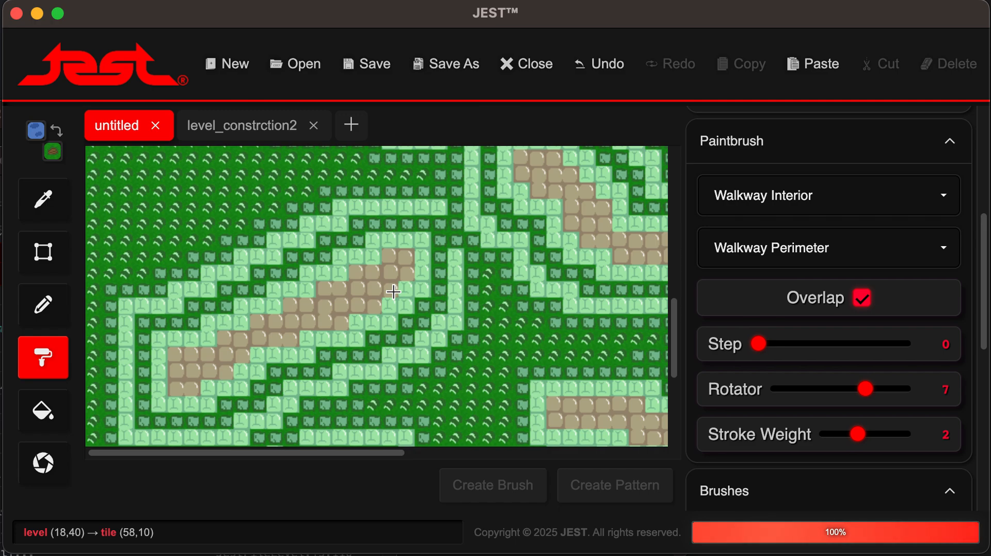
Activate the Floodfill tool and create a new untitled level
{"action": "left_click", "coordinate": [43, 411]}
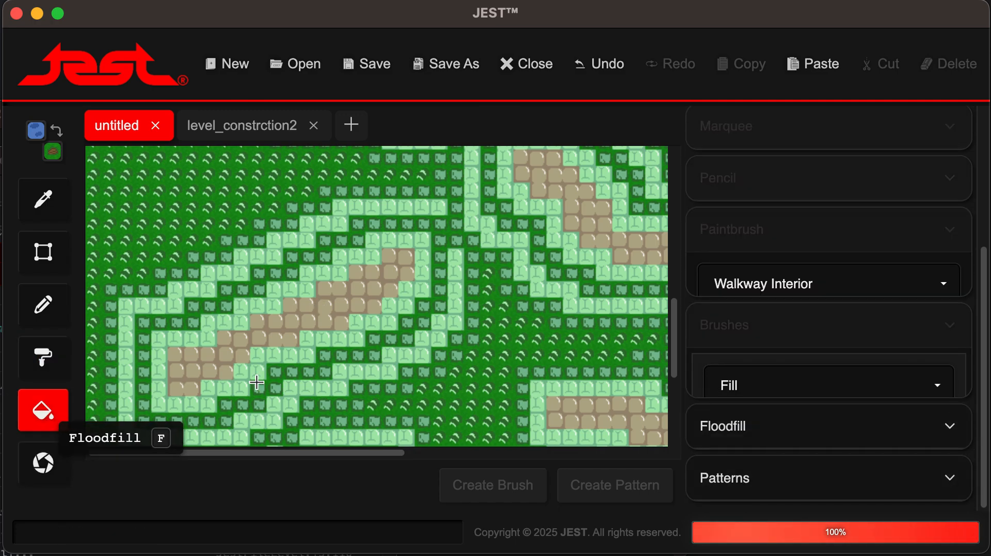
{"action": "left_click", "coordinate": [363, 129]}
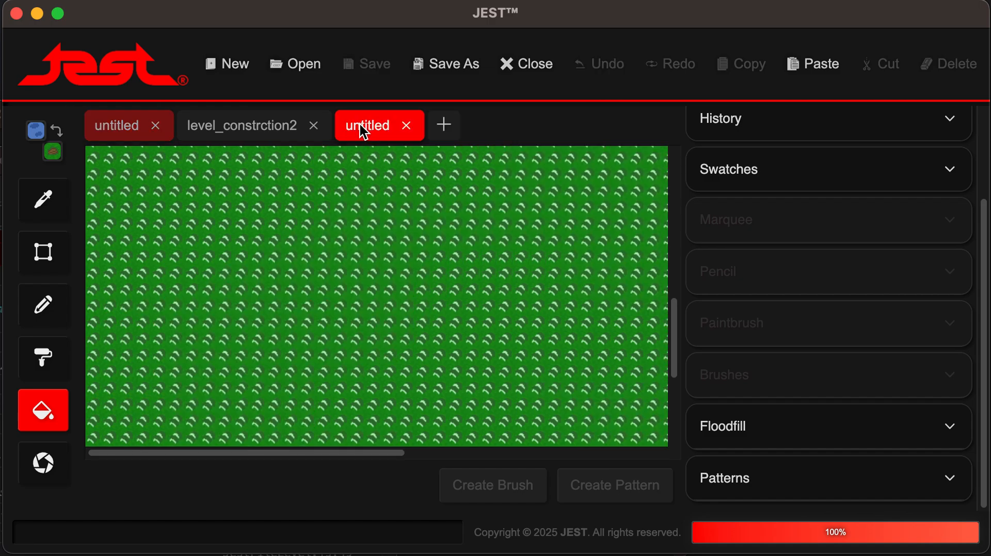
{"action": "scroll", "coordinate": [374, 305], "scroll_direction": "down", "scroll_amount": 3}
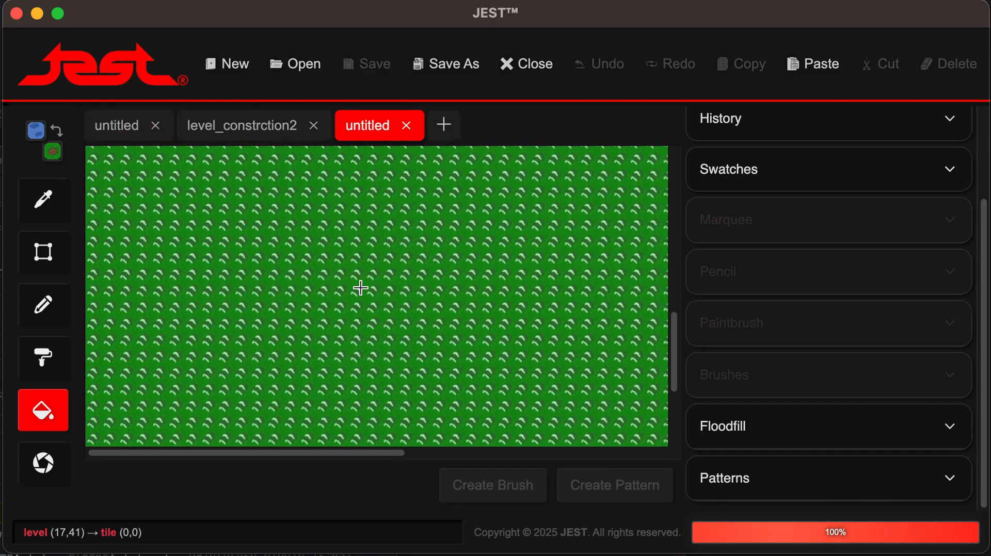
Look at level_constrction2 briefly, return to the new untitled level and undo the last change there
{"action": "left_click", "coordinate": [262, 137]}
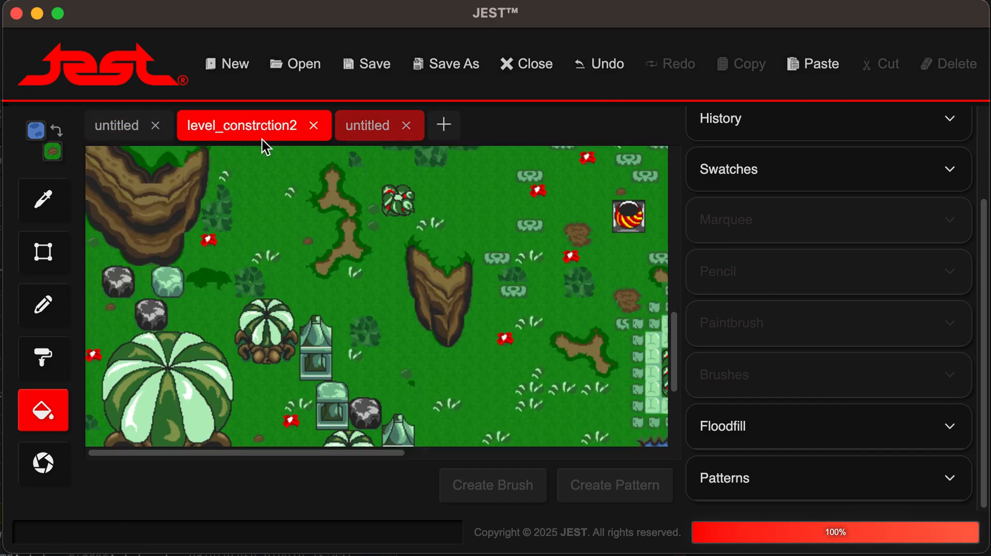
{"action": "left_click", "coordinate": [378, 129]}
{"action": "key", "text": "super+z"}
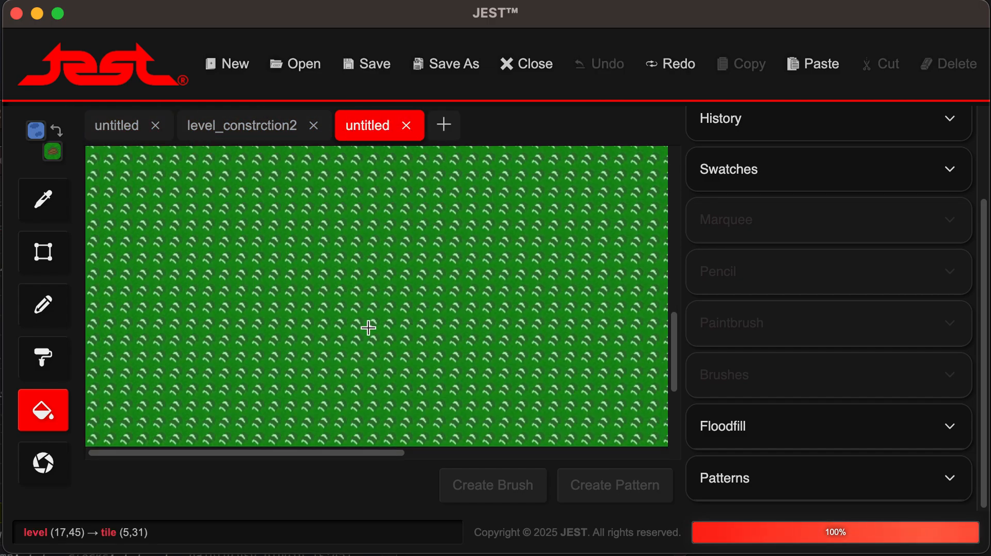
Switch to level_constrction2, activate the Marquee tool and survey the level's cliffs, buildings, bushes and walkways
{"action": "left_click", "coordinate": [206, 135]}
{"action": "scroll", "coordinate": [404, 215], "scroll_direction": "right", "scroll_amount": 4}
{"action": "key", "text": "m"}
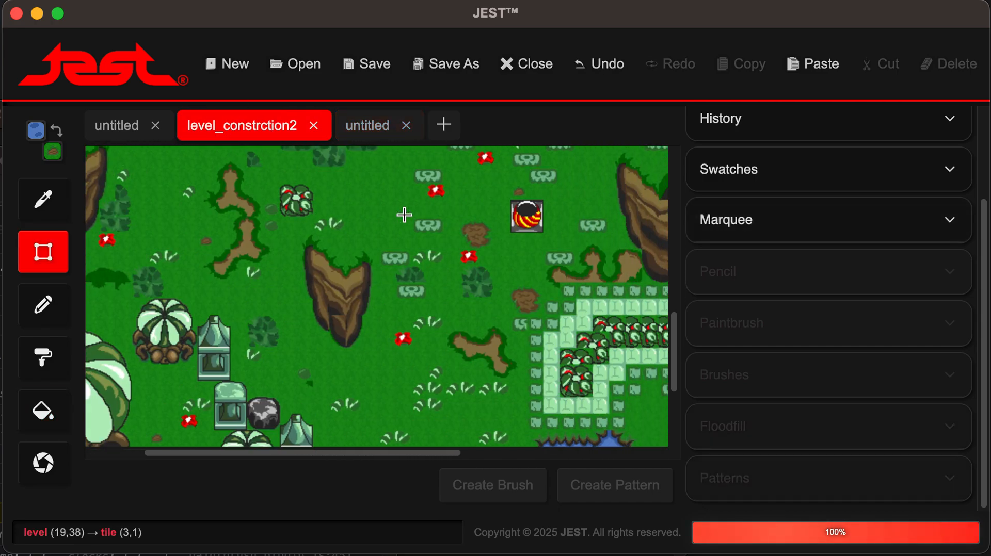
{"action": "scroll", "coordinate": [404, 215], "scroll_direction": "up", "scroll_amount": 10}
{"action": "scroll", "coordinate": [404, 215], "scroll_direction": "right", "scroll_amount": 3}
{"action": "scroll", "coordinate": [404, 215], "scroll_direction": "down", "scroll_amount": 3}
{"action": "scroll", "coordinate": [404, 215], "scroll_direction": "left", "scroll_amount": 5}
{"action": "scroll", "coordinate": [310, 248], "scroll_direction": "down", "scroll_amount": 2}
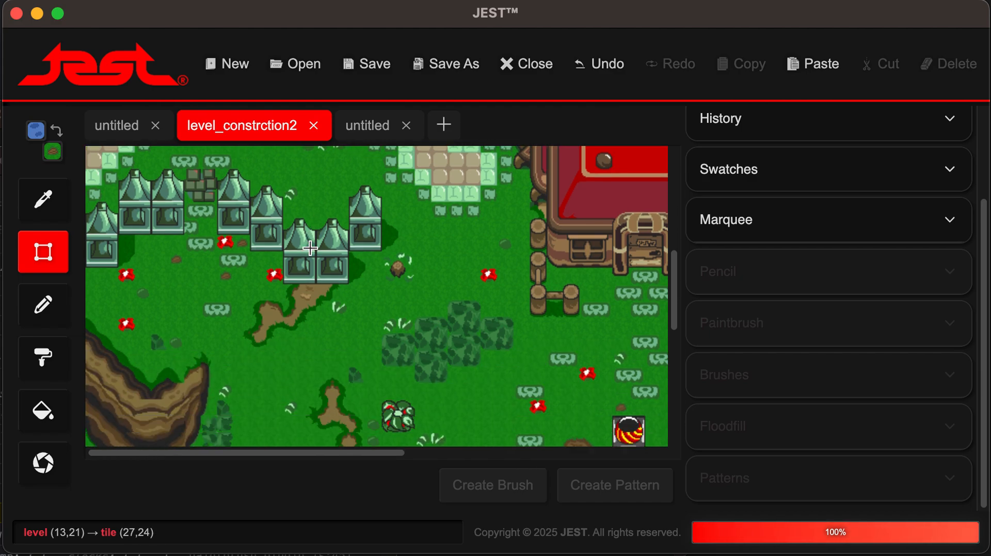
{"action": "scroll", "coordinate": [310, 248], "scroll_direction": "right", "scroll_amount": 5}
{"action": "scroll", "coordinate": [309, 248], "scroll_direction": "down", "scroll_amount": 5}
{"action": "scroll", "coordinate": [309, 248], "scroll_direction": "right", "scroll_amount": 4}
{"action": "scroll", "coordinate": [309, 248], "scroll_direction": "up", "scroll_amount": 4}
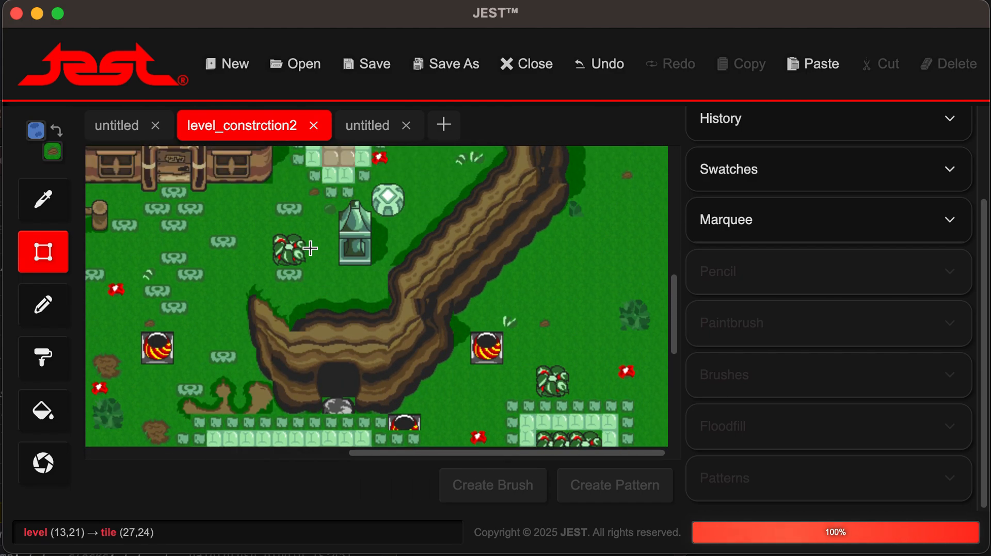
{"action": "scroll", "coordinate": [310, 248], "scroll_direction": "up", "scroll_amount": 1}
{"action": "scroll", "coordinate": [369, 298], "scroll_direction": "up", "scroll_amount": 5}
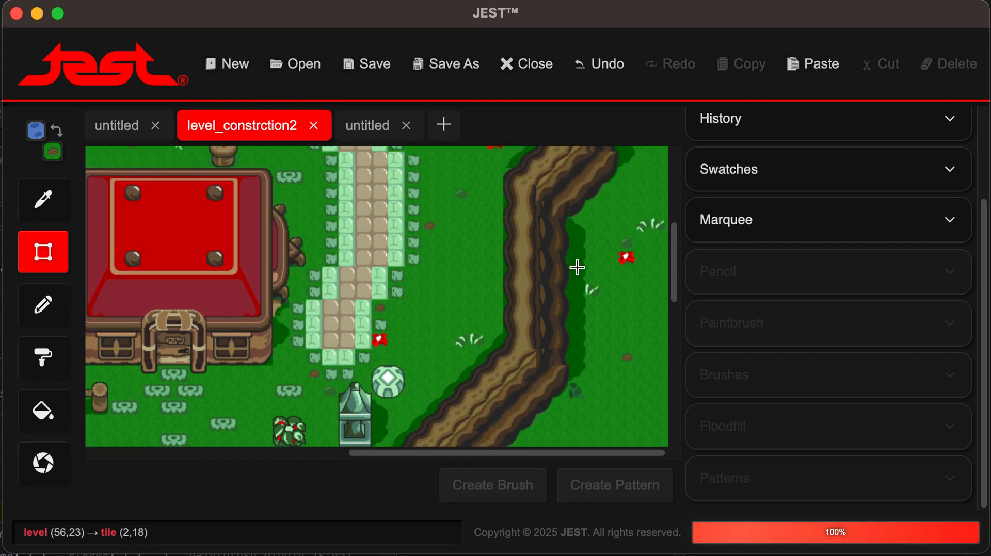
{"action": "scroll", "coordinate": [538, 273], "scroll_direction": "left", "scroll_amount": 10}
{"action": "scroll", "coordinate": [309, 273], "scroll_direction": "down", "scroll_amount": 4}
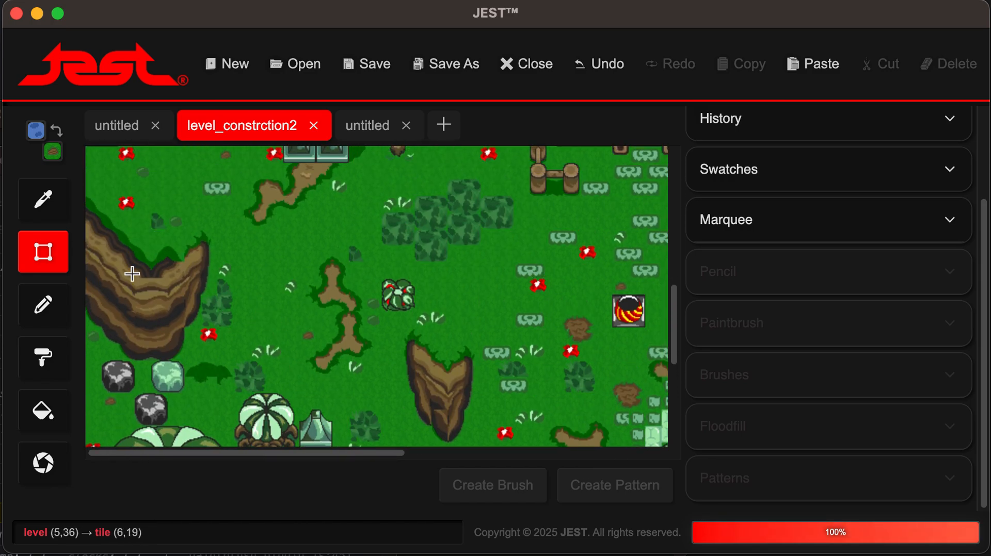
Marquee-select a block of the brown cliff above the boulders in level_constrction2, then clear the selection
{"action": "left_click_drag", "start_coordinate": [139, 284], "coordinate": [179, 362]}
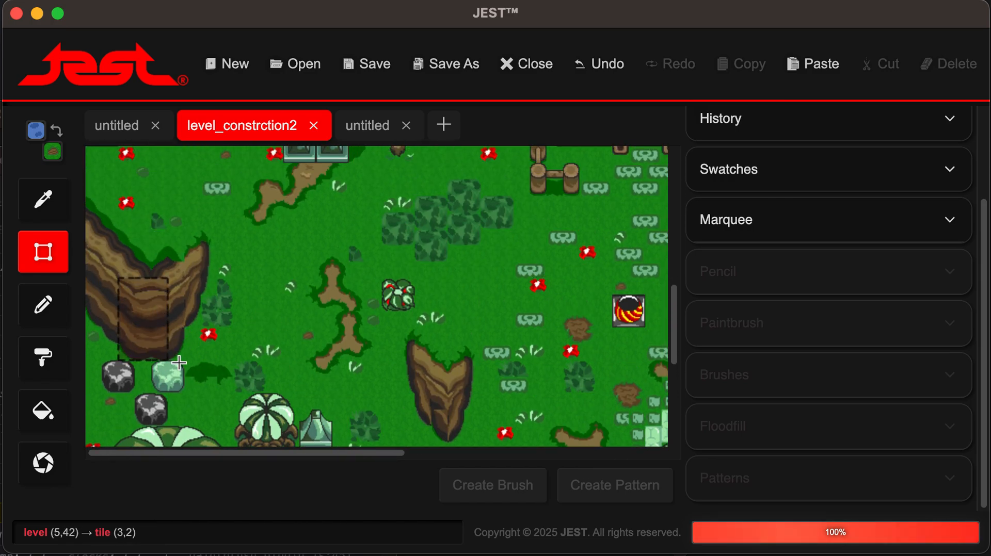
{"action": "scroll", "coordinate": [179, 363], "scroll_direction": "right", "scroll_amount": 10}
{"action": "left_click", "coordinate": [225, 290]}
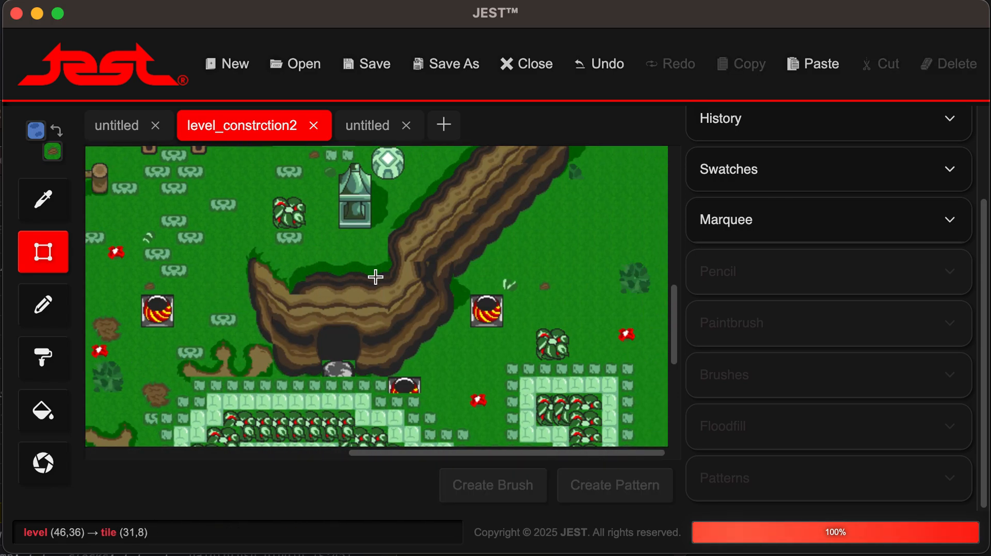
Marquee-select a 5 x 4 tile block of the straight vertical cliff and define it as a pattern preset named Cliff Right
{"action": "scroll", "coordinate": [368, 294], "scroll_direction": "up", "scroll_amount": 6}
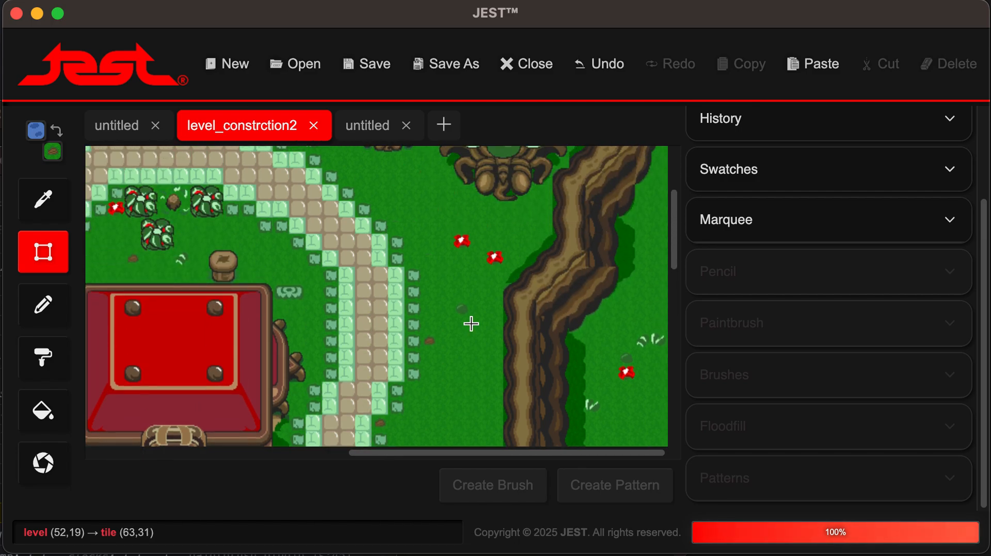
{"action": "scroll", "coordinate": [483, 315], "scroll_direction": "down", "scroll_amount": 1}
{"action": "mouse_move", "coordinate": [502, 298]}
{"action": "left_mouse_down"}
{"action": "mouse_move", "coordinate": [569, 356]}
{"action": "mouse_move", "coordinate": [574, 349]}
{"action": "left_mouse_up"}
{"action": "left_click", "coordinate": [481, 290]}
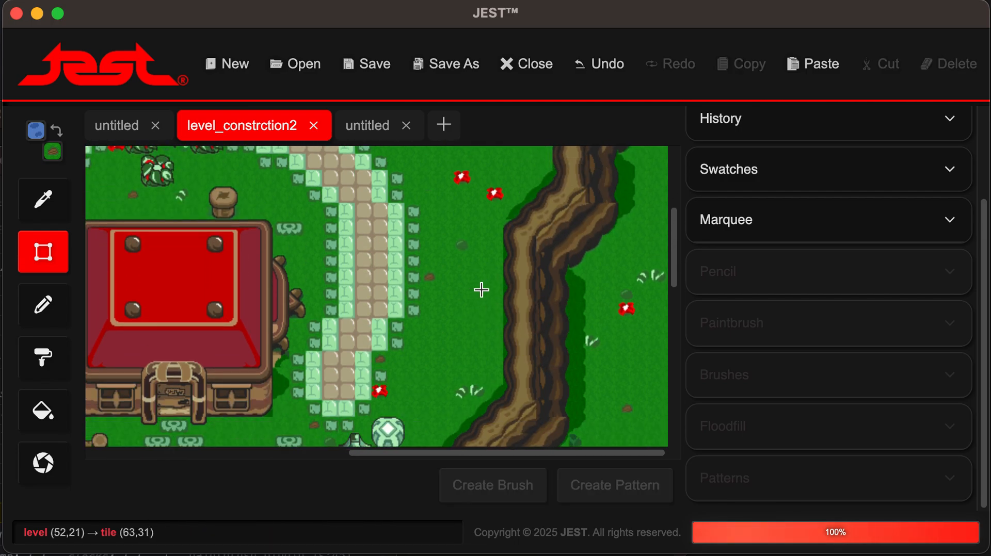
{"action": "mouse_move", "coordinate": [504, 296]}
{"action": "left_mouse_down"}
{"action": "mouse_move", "coordinate": [586, 359]}
{"action": "mouse_move", "coordinate": [599, 356]}
{"action": "left_mouse_up"}
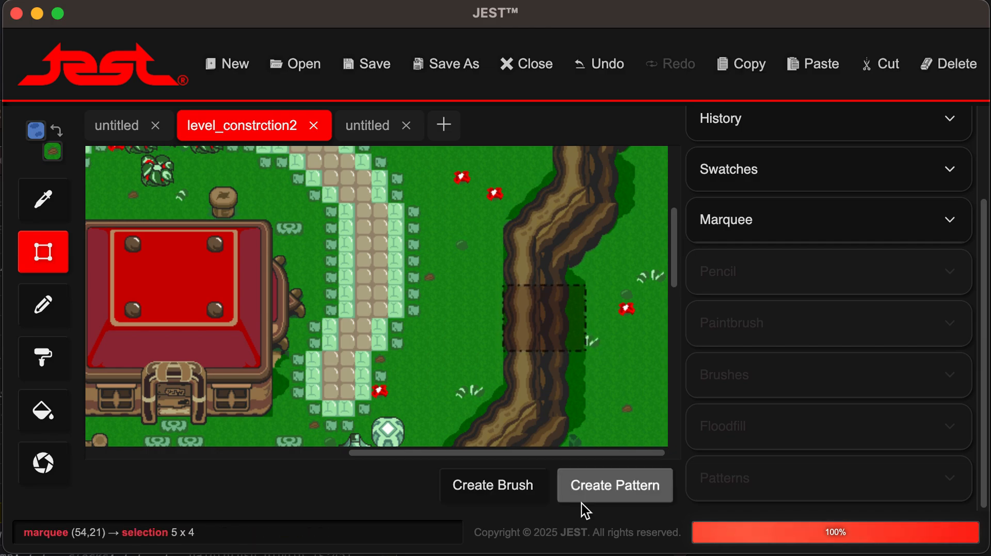
{"action": "left_click", "coordinate": [617, 477]}
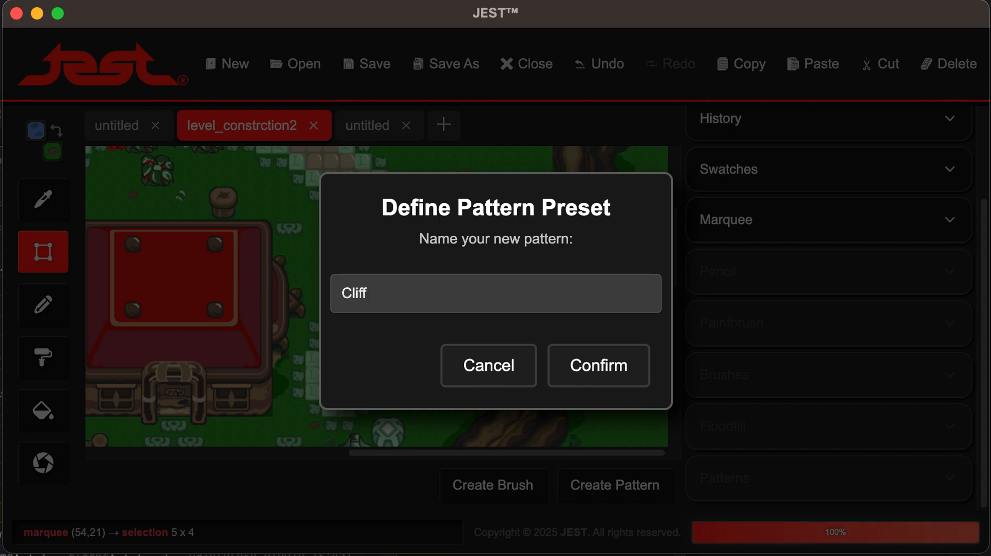
{"action": "left_click", "coordinate": [599, 369]}
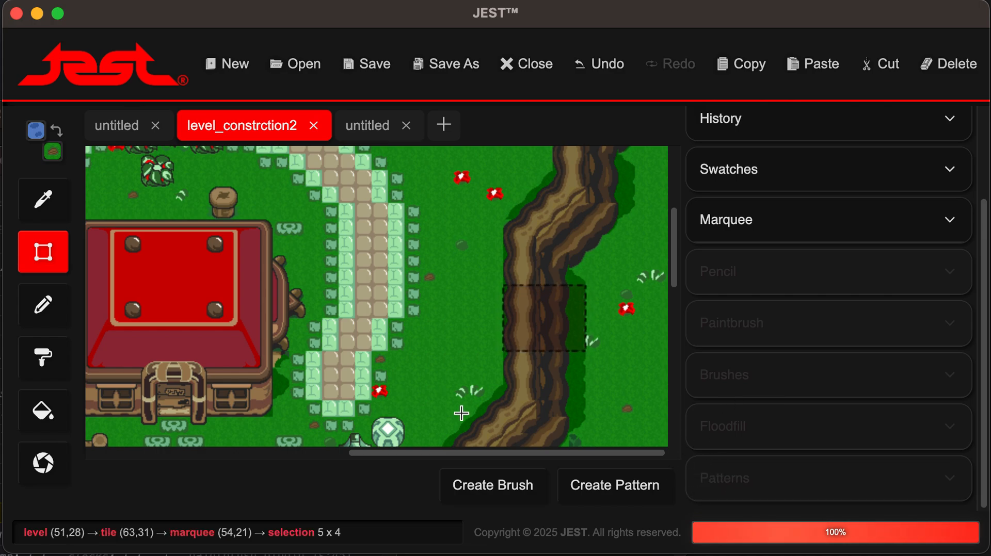
Activate the Floodfill tool and inspect the pattern type and preset choices, including the Cliff Right preview
{"action": "key", "text": "f"}
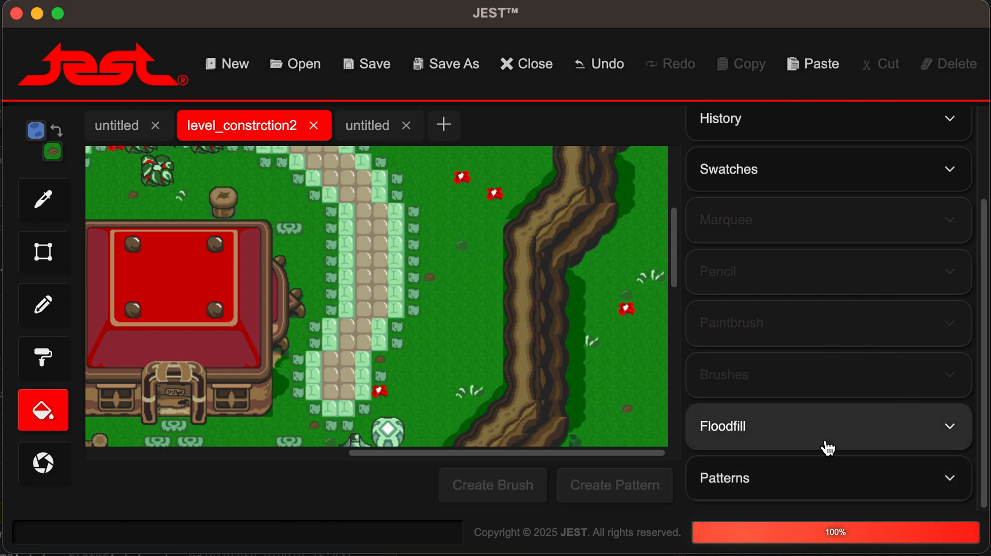
{"action": "left_click", "coordinate": [831, 478]}
{"action": "scroll", "coordinate": [874, 270], "scroll_direction": "down", "scroll_amount": 5}
{"action": "scroll", "coordinate": [873, 267], "scroll_direction": "up", "scroll_amount": 6}
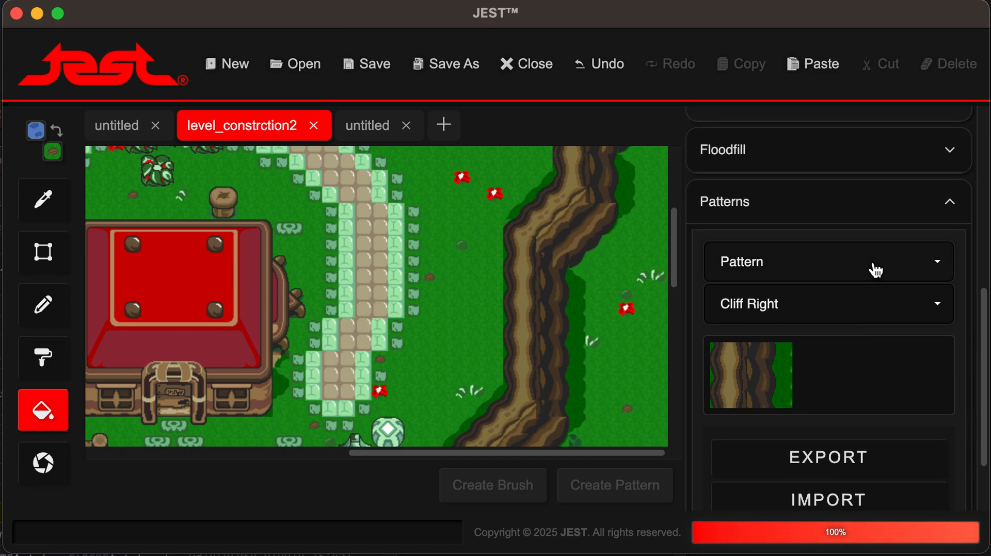
{"action": "scroll", "coordinate": [876, 269], "scroll_direction": "down", "scroll_amount": 6}
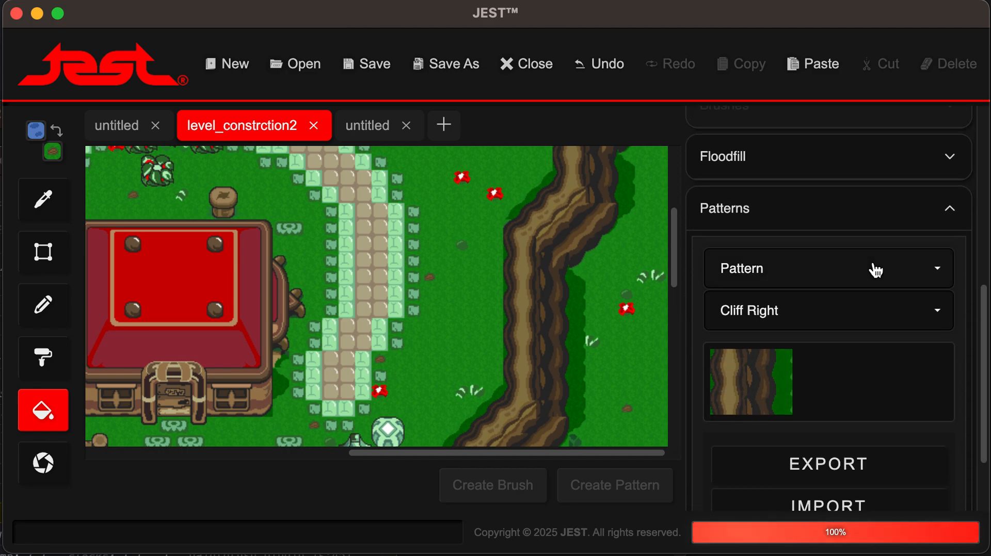
{"action": "left_click", "coordinate": [867, 273]}
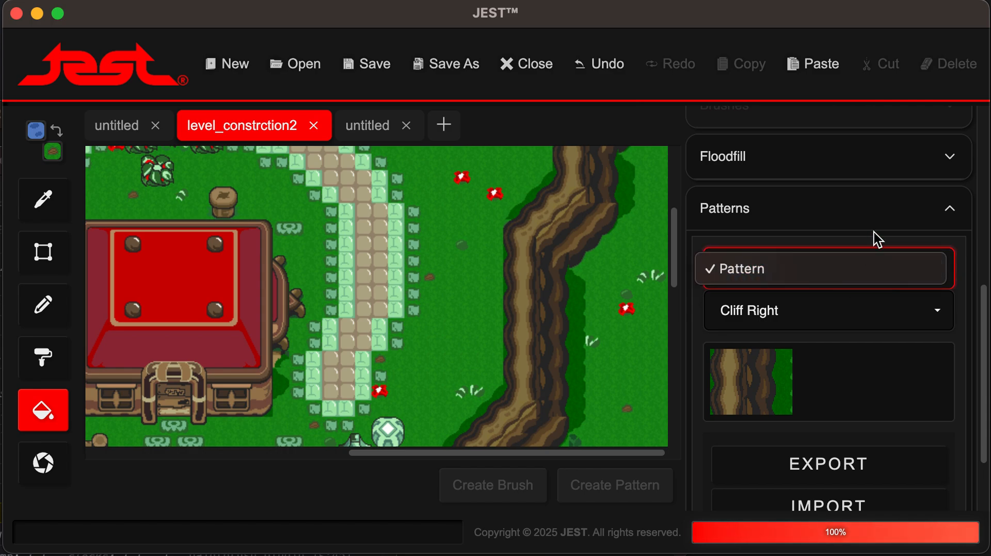
{"action": "left_click", "coordinate": [875, 231]}
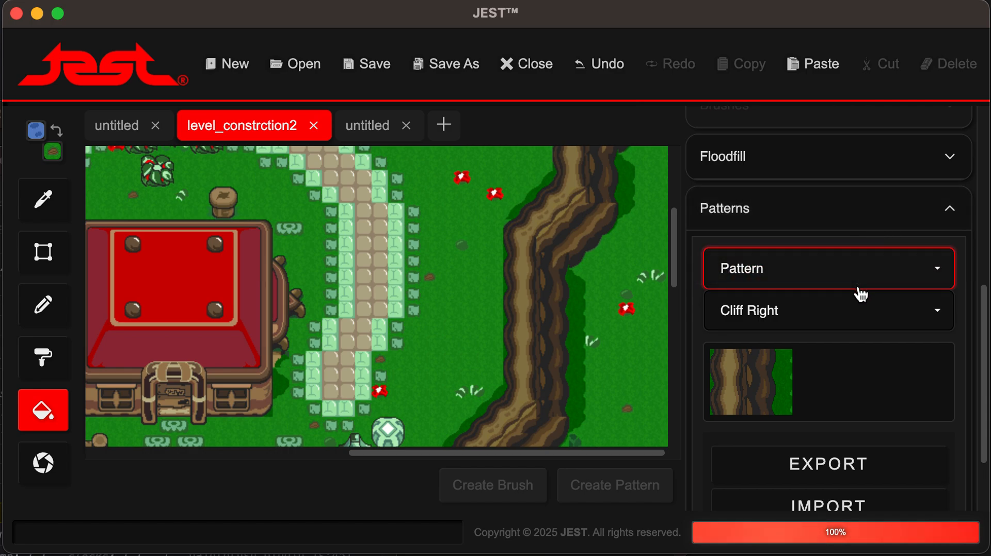
{"action": "left_click", "coordinate": [859, 307]}
{"action": "left_click", "coordinate": [866, 248]}
{"action": "left_click", "coordinate": [837, 309]}
{"action": "left_click", "coordinate": [838, 311]}
{"action": "left_click", "coordinate": [839, 312]}
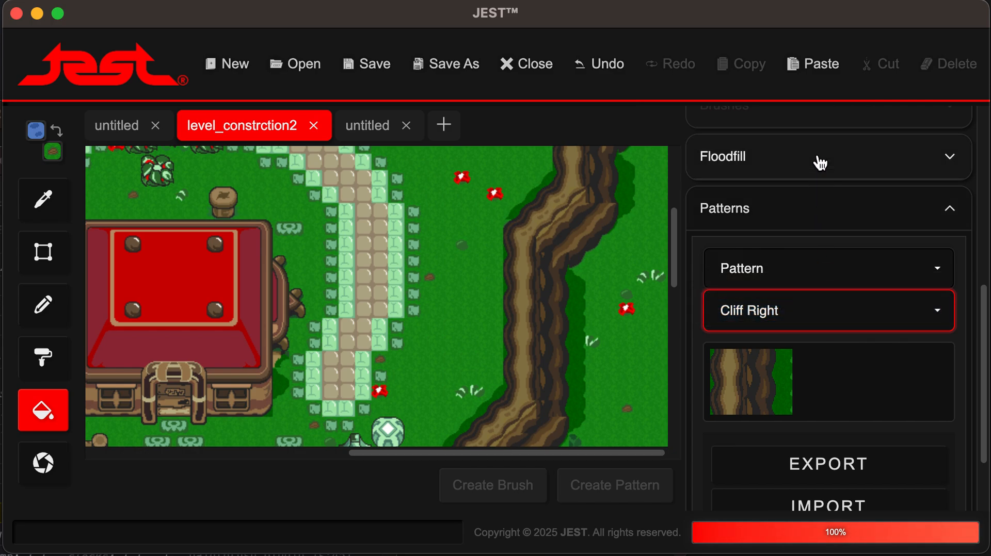
Review the Floodfill options for swatch use, contiguity, scatter, spacing and offset
{"action": "left_click", "coordinate": [820, 160]}
{"action": "scroll", "coordinate": [819, 159], "scroll_direction": "down", "scroll_amount": 2}
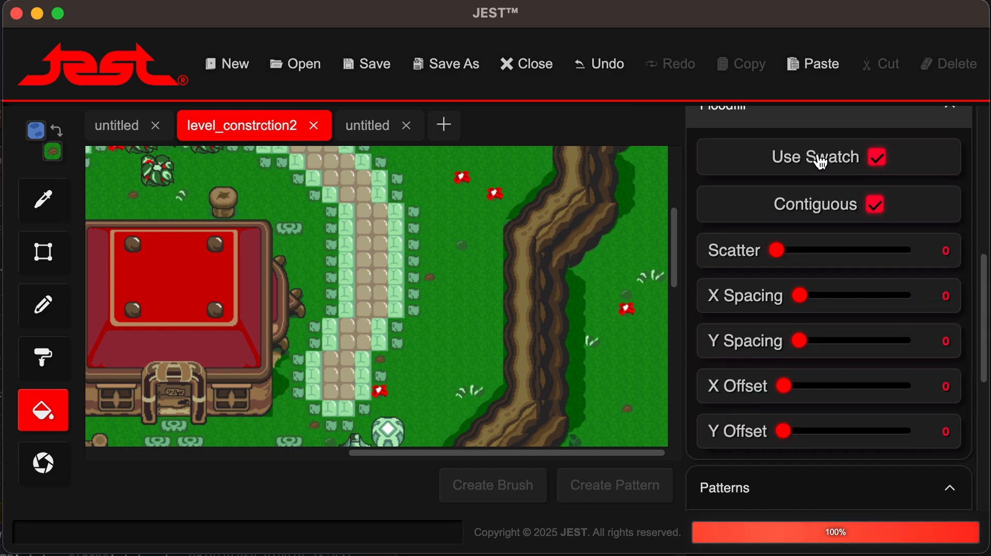
{"action": "scroll", "coordinate": [819, 159], "scroll_direction": "up", "scroll_amount": 3}
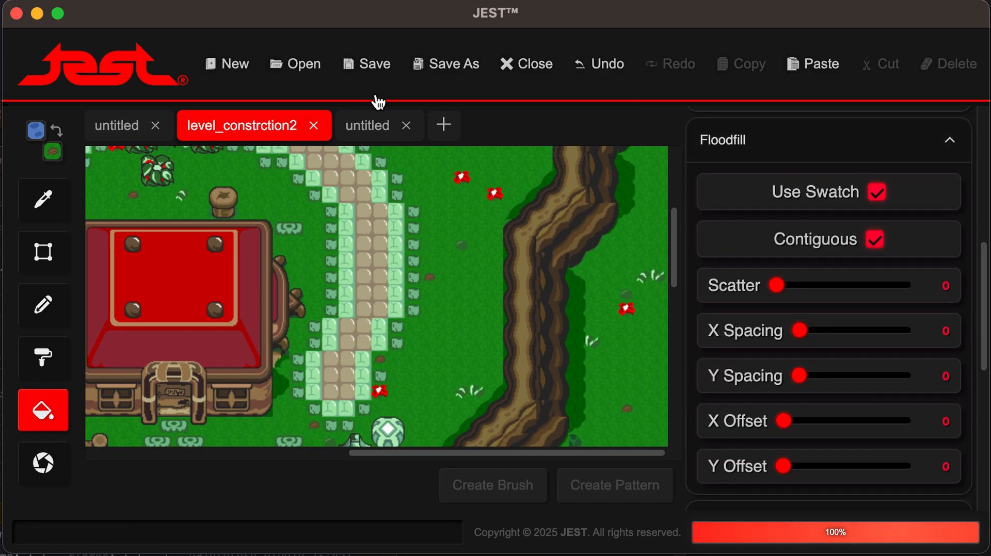
In the newer untitled level, marquee-select a tall strip six tiles wide and delete its grass tiles
{"action": "left_click", "coordinate": [366, 125]}
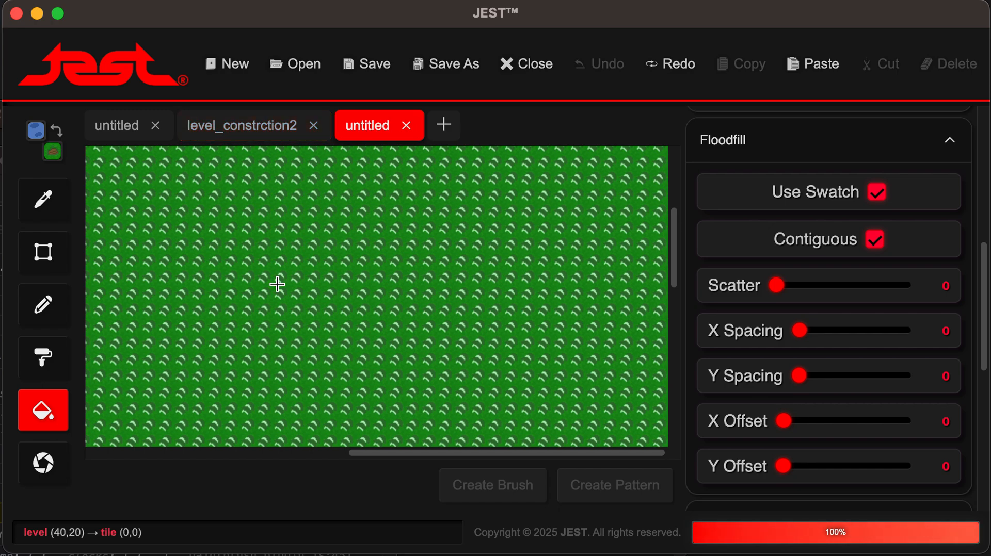
{"action": "key", "text": "m"}
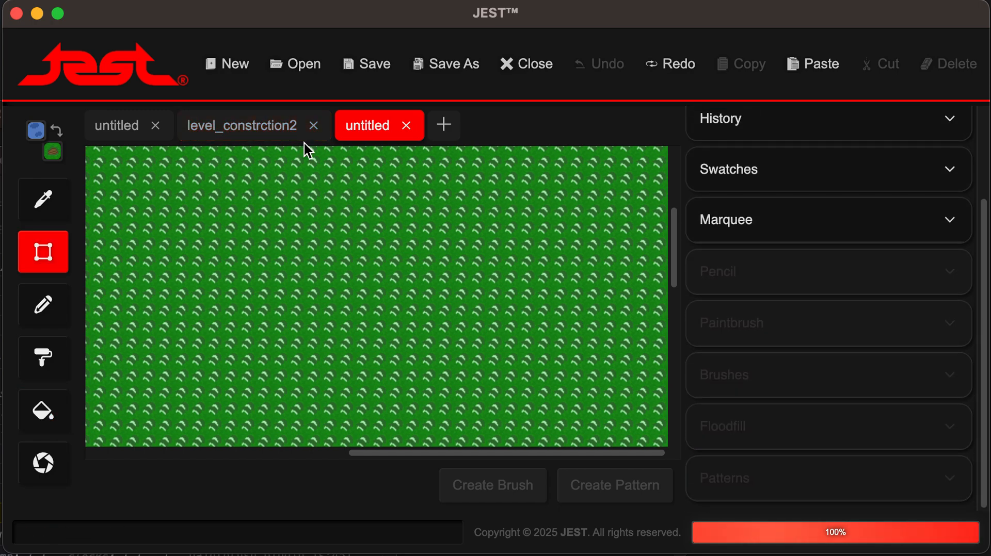
{"action": "left_click_drag", "start_coordinate": [277, 154], "coordinate": [378, 452]}
{"action": "key", "text": "Delete"}
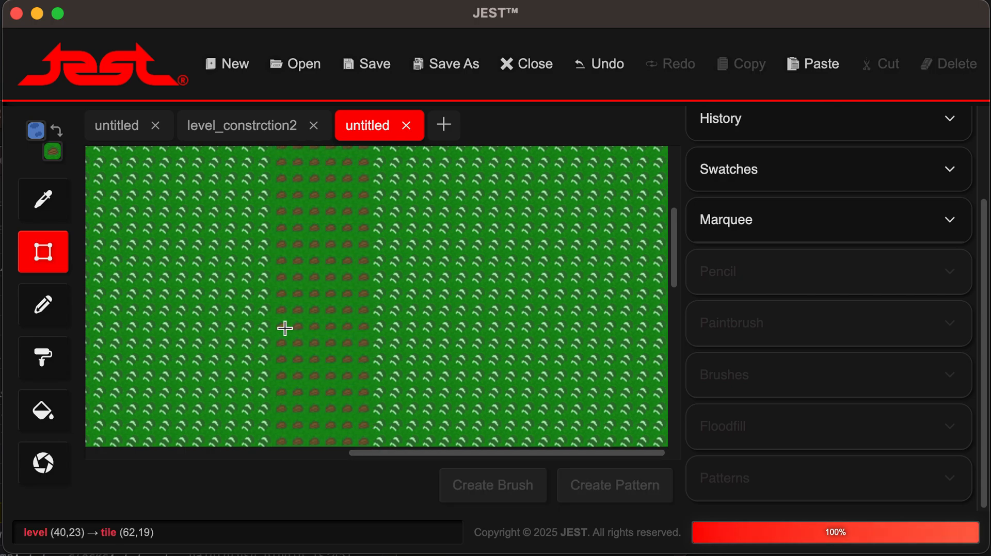
Floodfill the cleared strip with the blue water swatch, undoing a misplaced fill first
{"action": "left_click", "coordinate": [60, 359]}
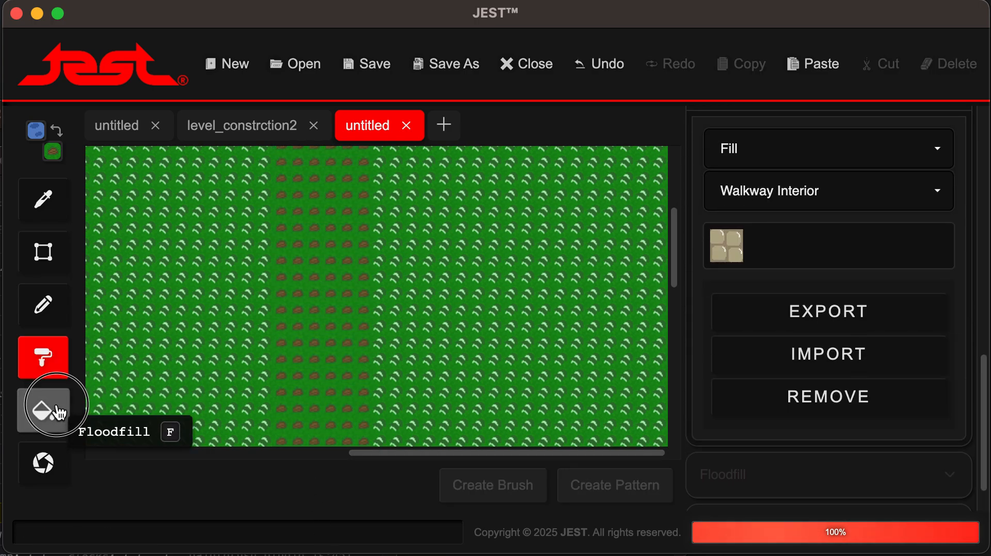
{"action": "left_click", "coordinate": [44, 412]}
{"action": "left_click", "coordinate": [272, 294]}
{"action": "key", "text": "super+z"}
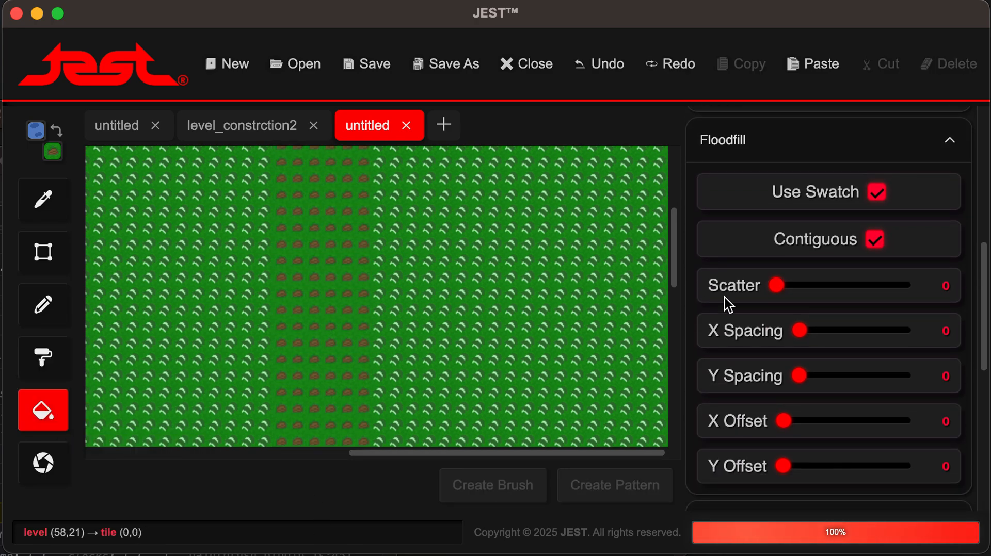
{"action": "scroll", "coordinate": [724, 298], "scroll_direction": "down", "scroll_amount": 1}
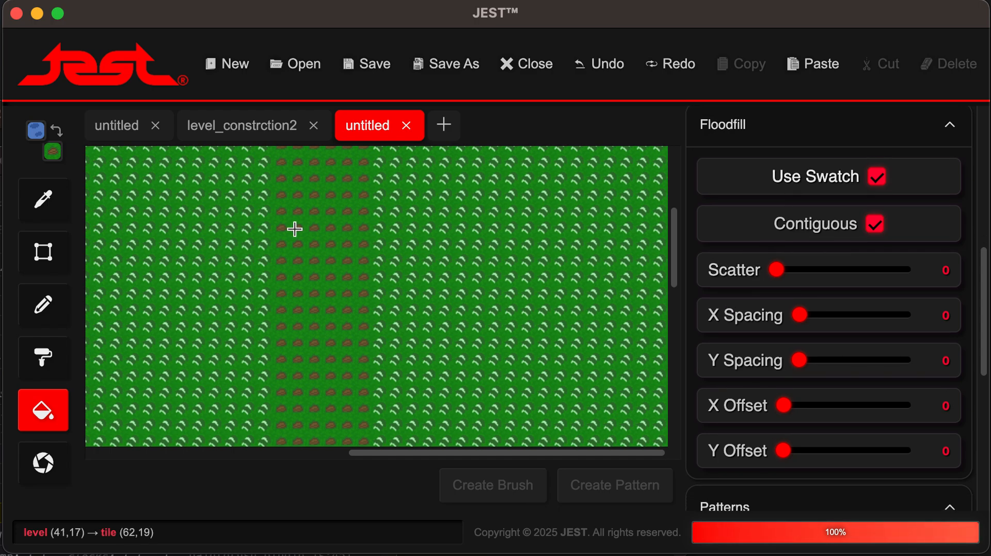
{"action": "left_click", "coordinate": [345, 230]}
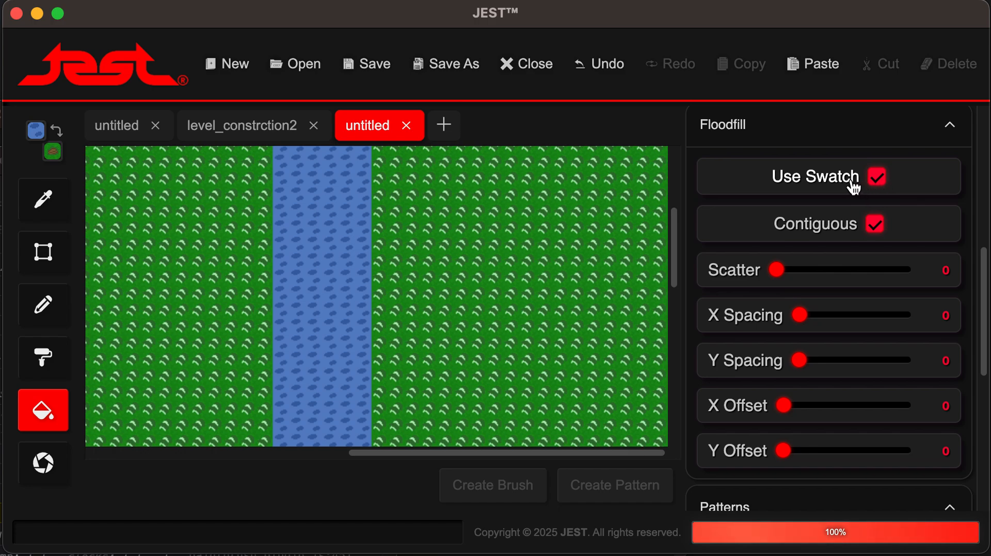
Turn off Use Swatch and floodfill the strip with the House Cladding pattern
{"action": "left_click", "coordinate": [823, 181]}
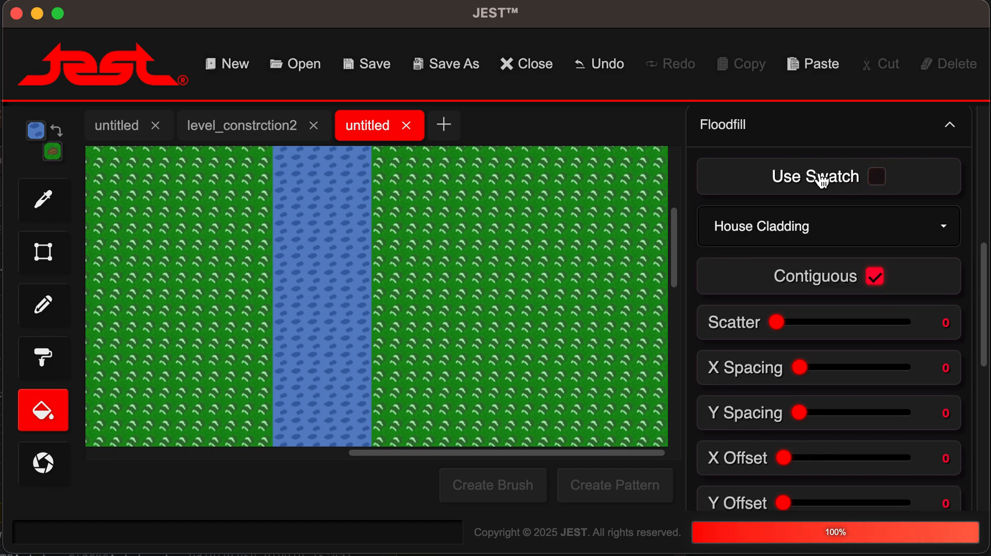
{"action": "left_click", "coordinate": [306, 250]}
{"action": "scroll", "coordinate": [869, 283], "scroll_direction": "down", "scroll_amount": 6}
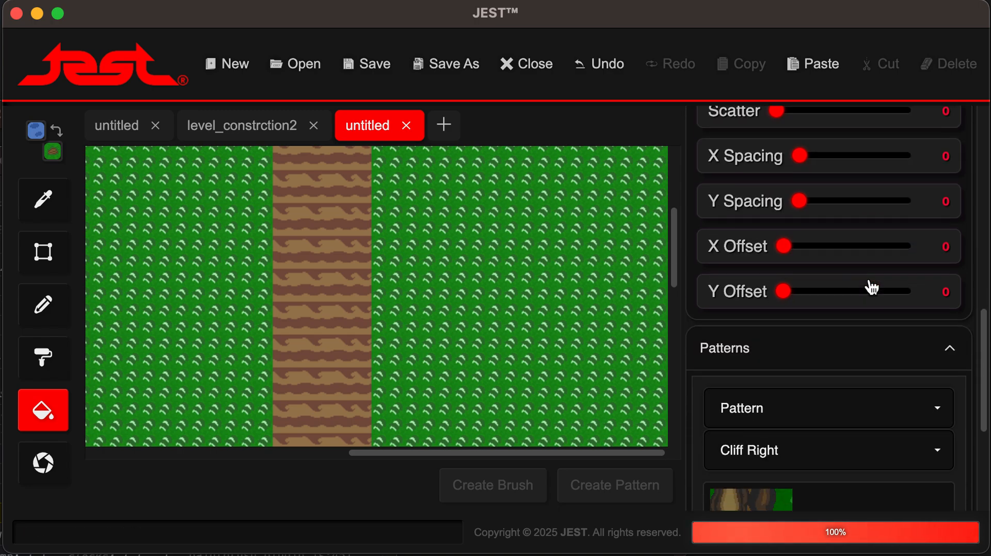
{"action": "scroll", "coordinate": [869, 283], "scroll_direction": "up", "scroll_amount": 6}
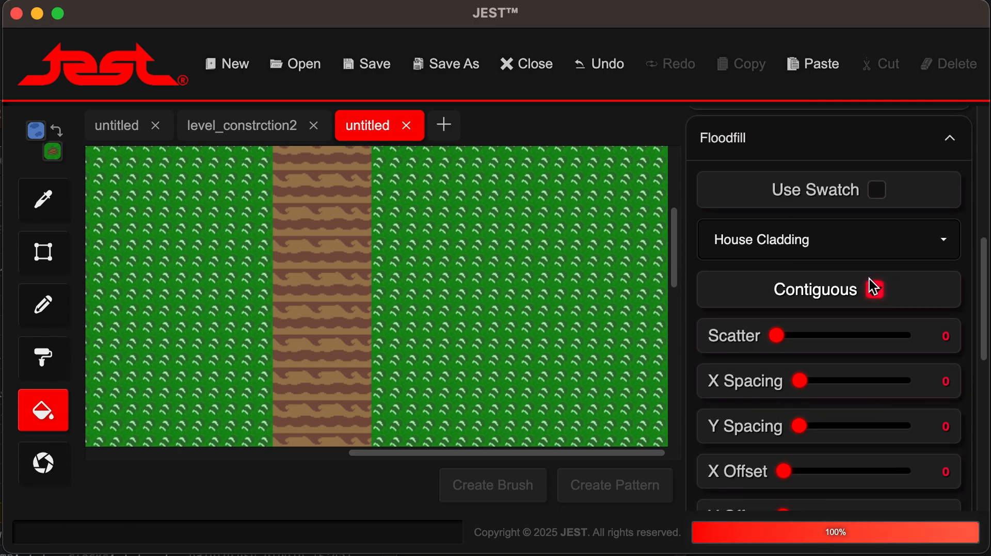
Check the available fill patterns, keep the current choice and undo the House Cladding fill
{"action": "left_click", "coordinate": [867, 254]}
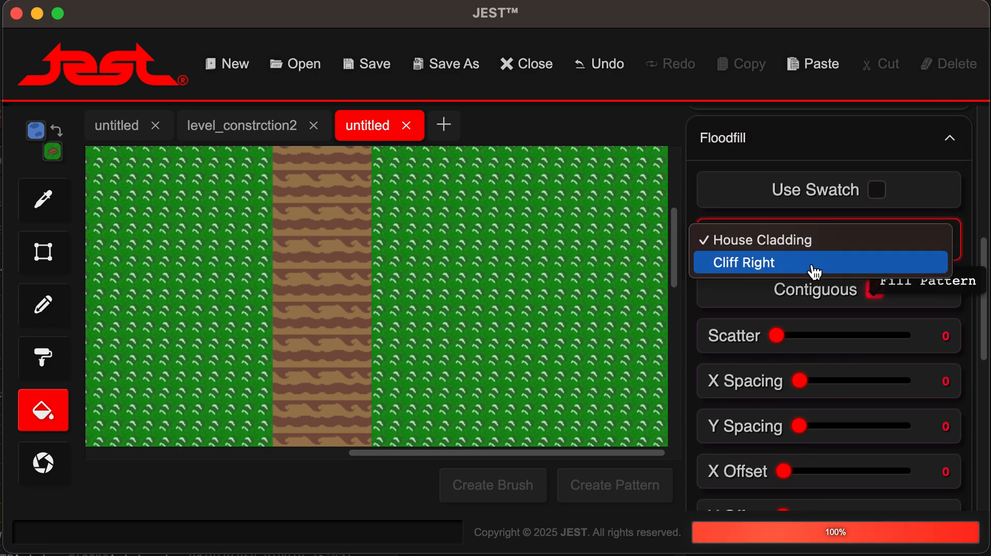
{"action": "left_click", "coordinate": [667, 232]}
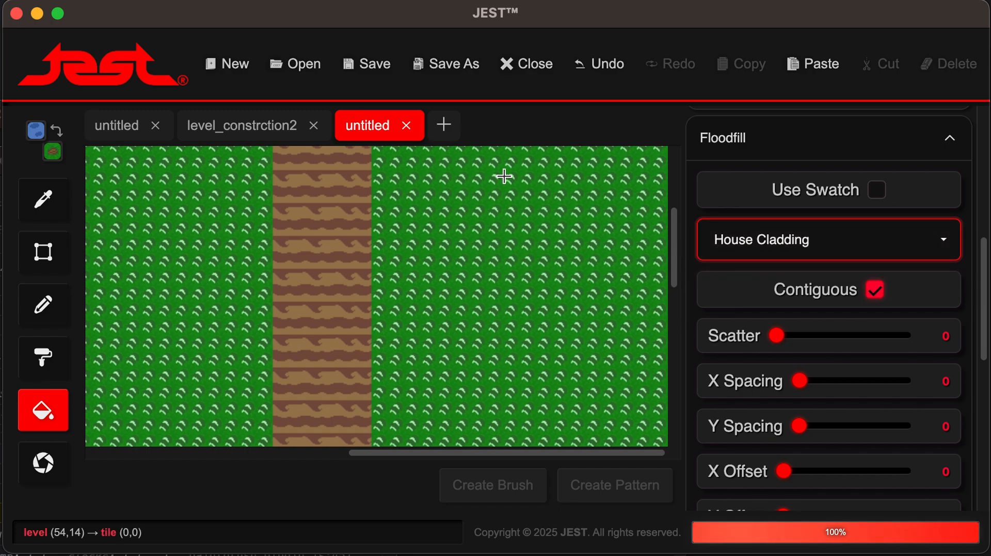
{"action": "left_click", "coordinate": [609, 77]}
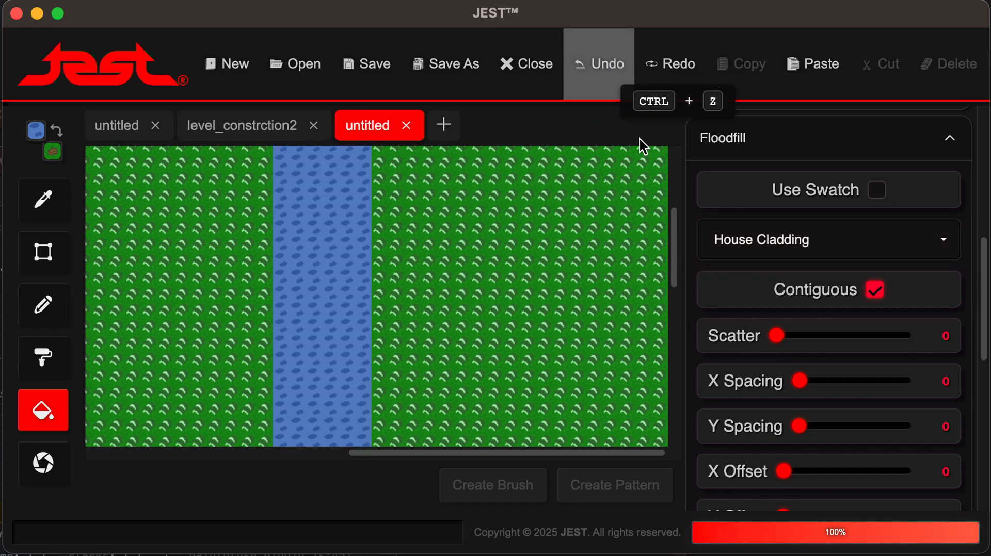
Choose Cliff Right as the fill pattern and floodfill the blue strip from a tile on its right edge
{"action": "left_click", "coordinate": [785, 243]}
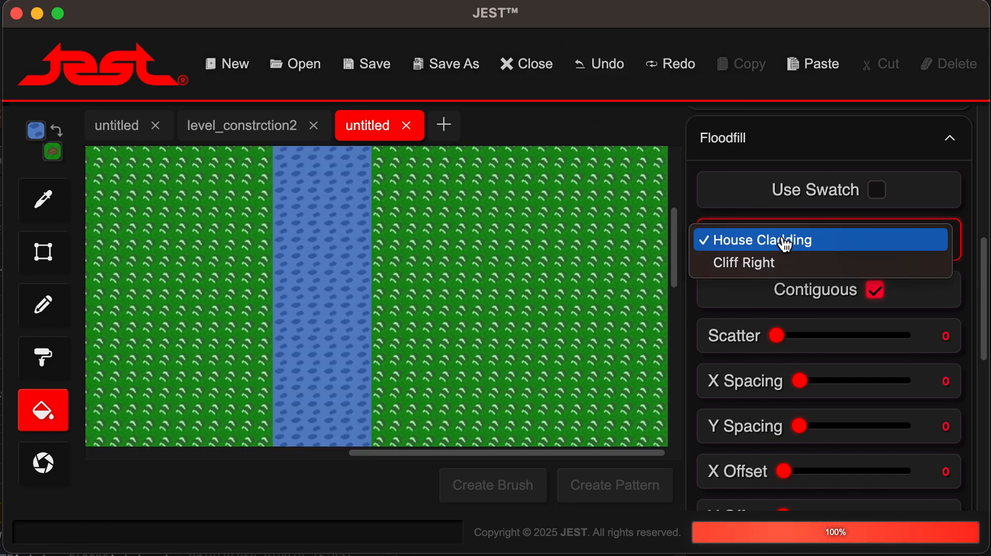
{"action": "left_click", "coordinate": [773, 265]}
{"action": "left_click", "coordinate": [371, 235]}
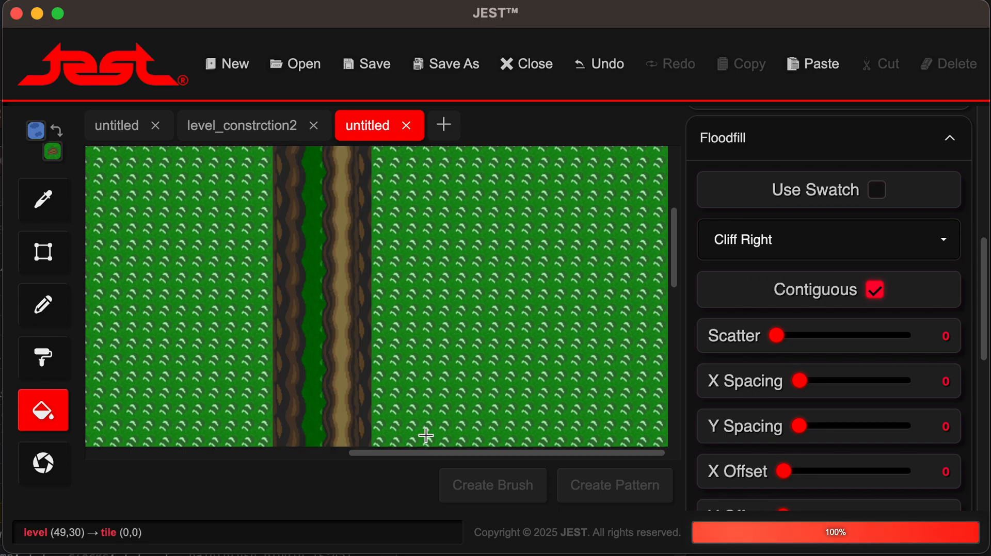
{"action": "scroll", "coordinate": [460, 394], "scroll_direction": "down", "scroll_amount": 3}
{"action": "scroll", "coordinate": [460, 395], "scroll_direction": "up", "scroll_amount": 5}
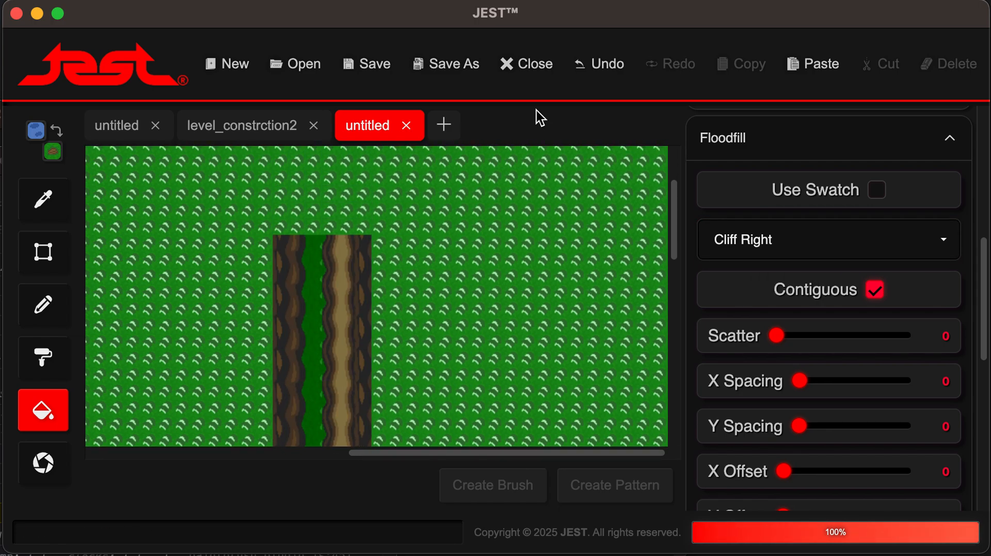
Undo the cliff fill and floodfill the strip again with Cliff Right, starting from its second tile column
{"action": "scroll", "coordinate": [539, 202], "scroll_direction": "down", "scroll_amount": 1}
{"action": "scroll", "coordinate": [540, 201], "scroll_direction": "down", "scroll_amount": 2}
{"action": "left_click", "coordinate": [593, 66]}
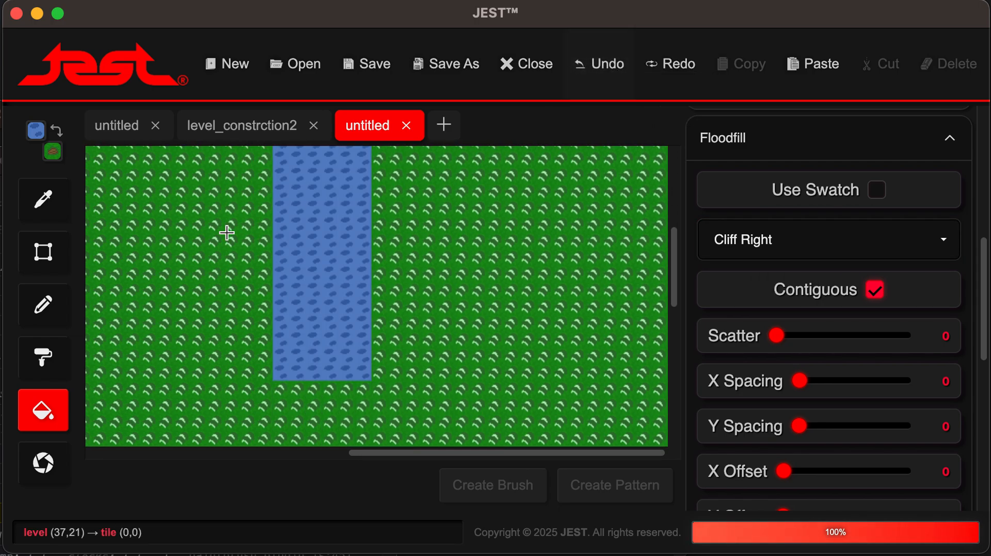
{"action": "left_click", "coordinate": [291, 248]}
{"action": "scroll", "coordinate": [420, 299], "scroll_direction": "up", "scroll_amount": 3}
{"action": "scroll", "coordinate": [404, 255], "scroll_direction": "down", "scroll_amount": 2}
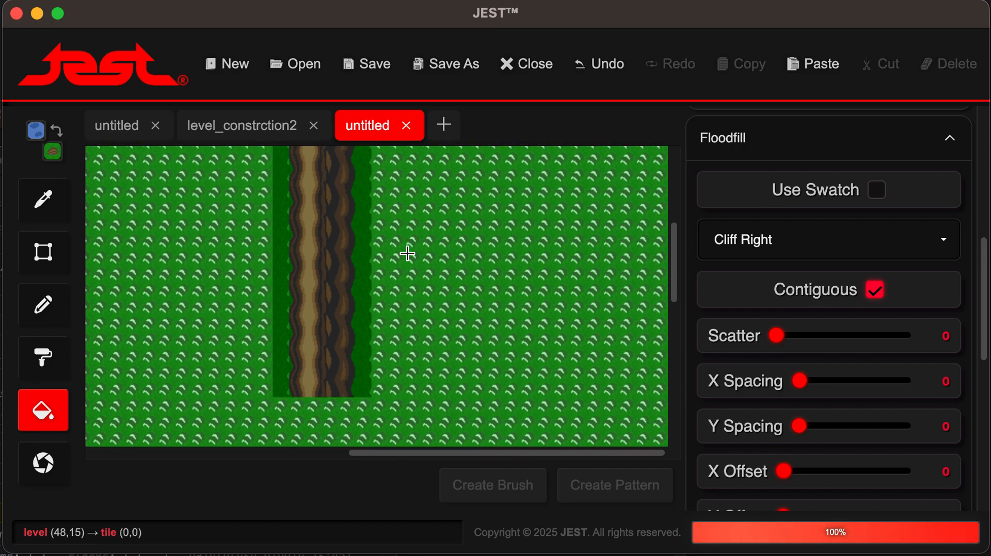
Undo that fill and floodfill the strip with Cliff Right from a tile in its leftmost column
{"action": "left_click", "coordinate": [588, 57]}
{"action": "left_click", "coordinate": [279, 186]}
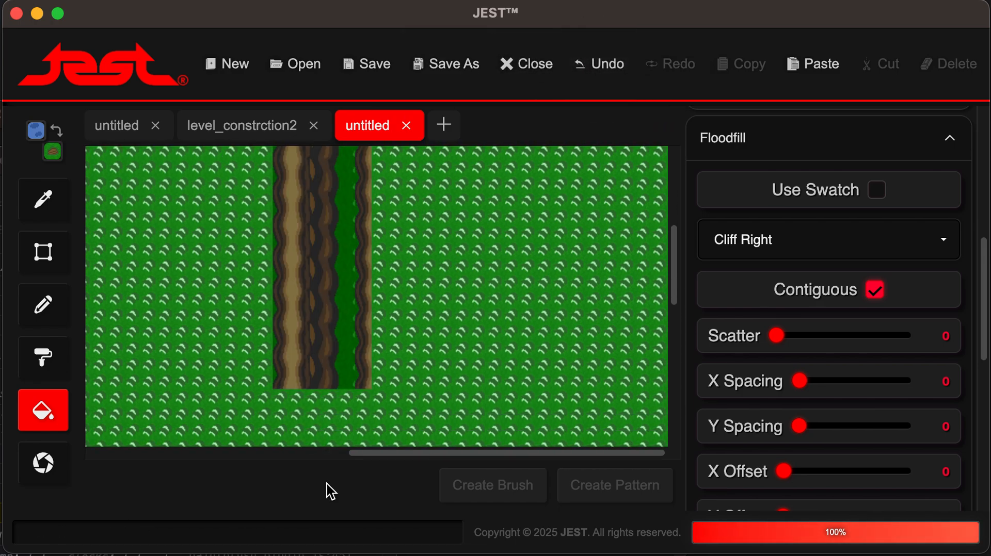
{"action": "scroll", "coordinate": [447, 279], "scroll_direction": "up", "scroll_amount": 2}
Undo the fill and floodfill the strip with Cliff Right from its top-left corner tile
{"action": "left_click", "coordinate": [598, 63]}
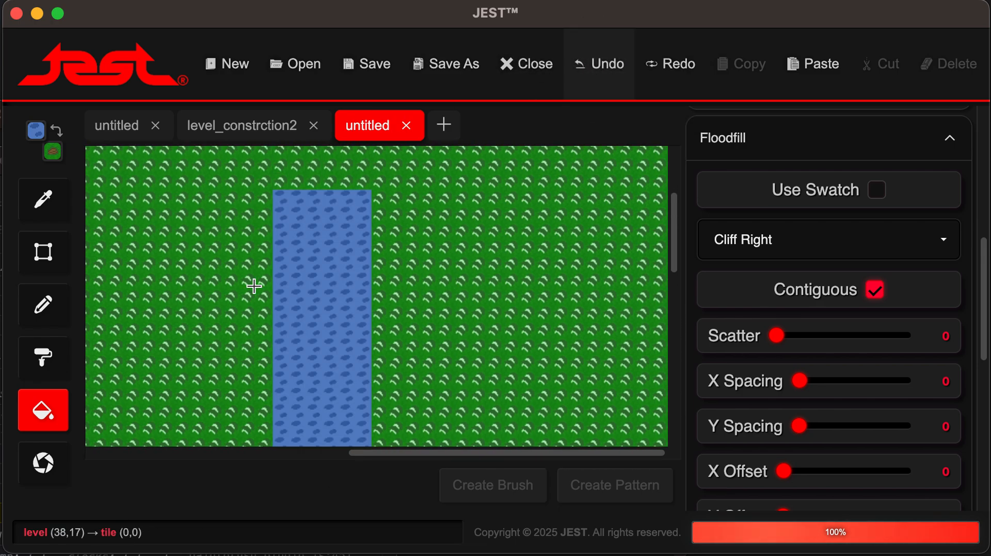
{"action": "left_click", "coordinate": [280, 204]}
{"action": "scroll", "coordinate": [417, 177], "scroll_direction": "up", "scroll_amount": 3}
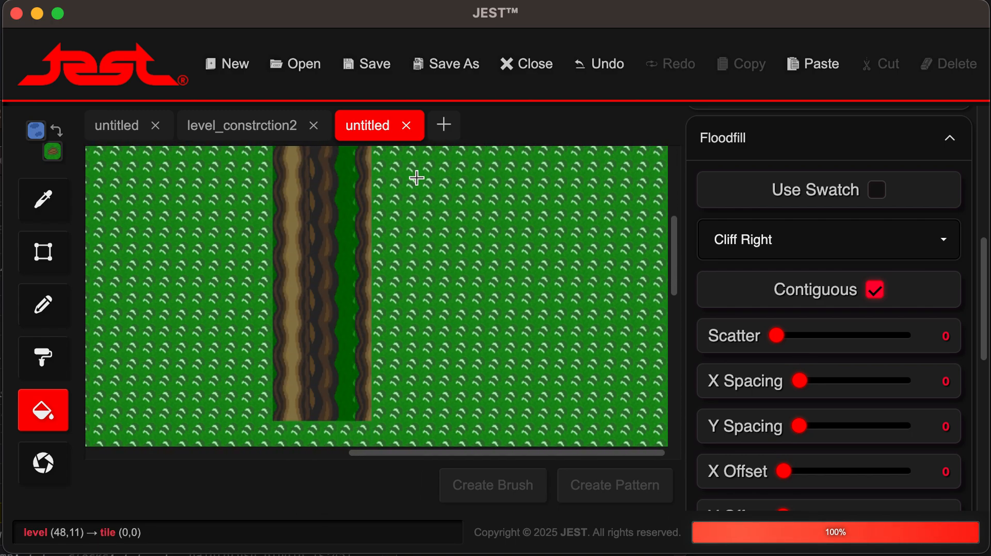
Undo the cliff fill and floodfill the strip with Cliff Right from the second tile of its top row
{"action": "key", "text": "ctrl+z"}
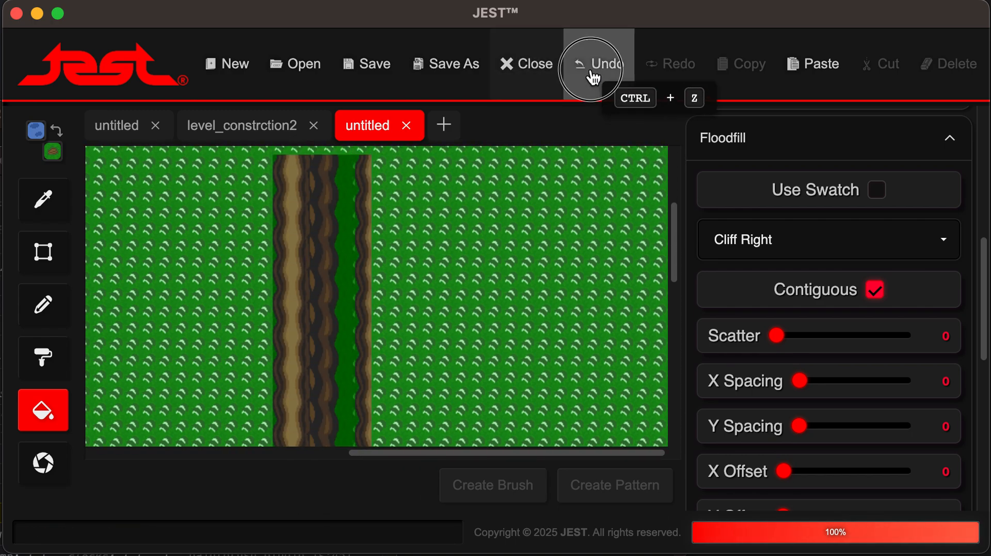
{"action": "left_click", "coordinate": [296, 162]}
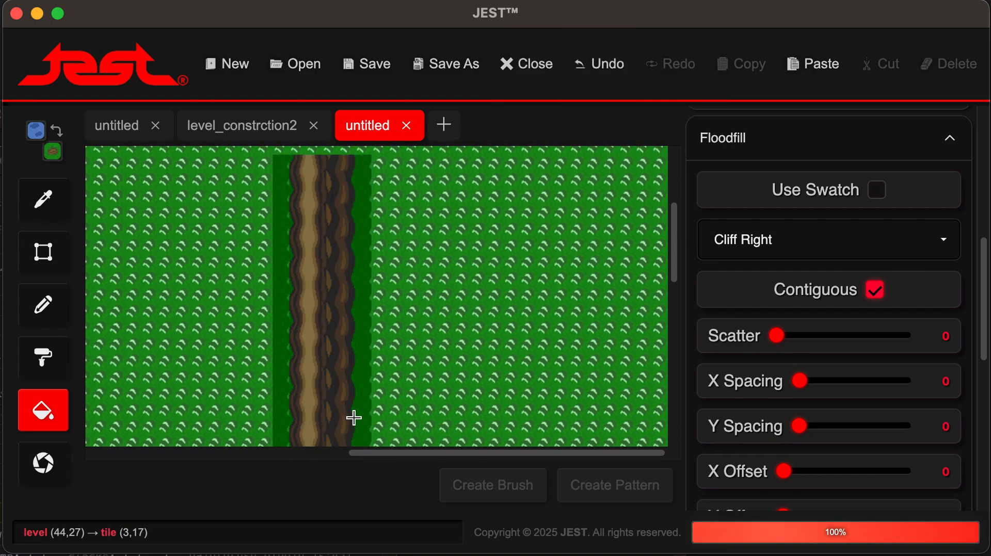
Undo that fill and floodfill the strip with Cliff Right from a leftmost-column tile just below the top edge
{"action": "left_click", "coordinate": [611, 63]}
{"action": "left_click", "coordinate": [279, 187]}
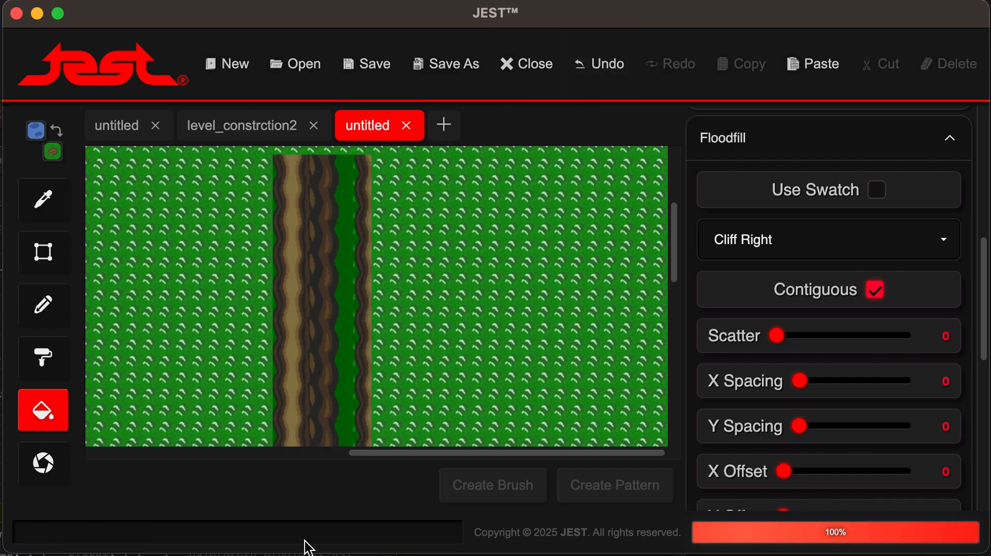
Sample the plain grass tile as the background swatch with the eyedropper
{"action": "scroll", "coordinate": [425, 218], "scroll_direction": "down", "scroll_amount": 1}
{"action": "key", "text": "m"}
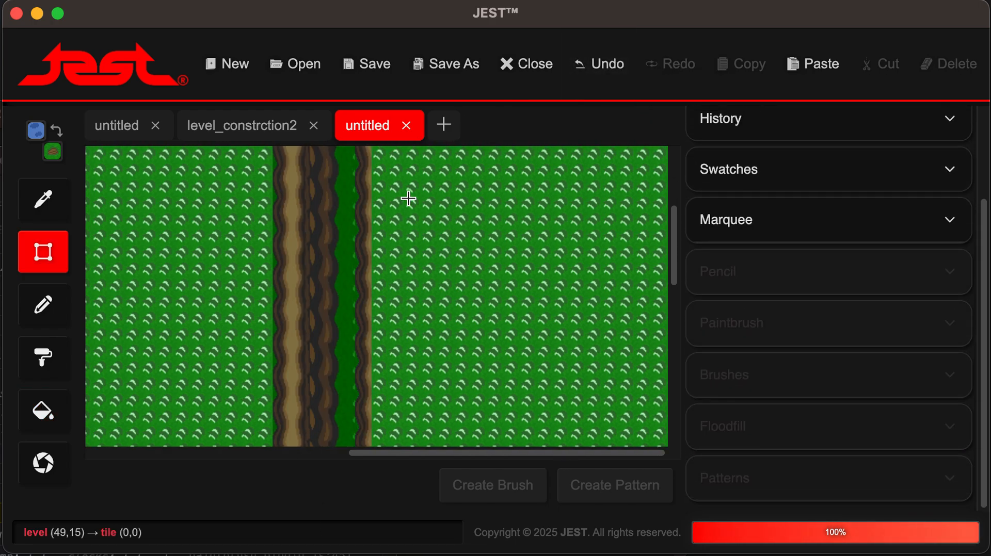
{"action": "scroll", "coordinate": [408, 196], "scroll_direction": "up", "scroll_amount": 1}
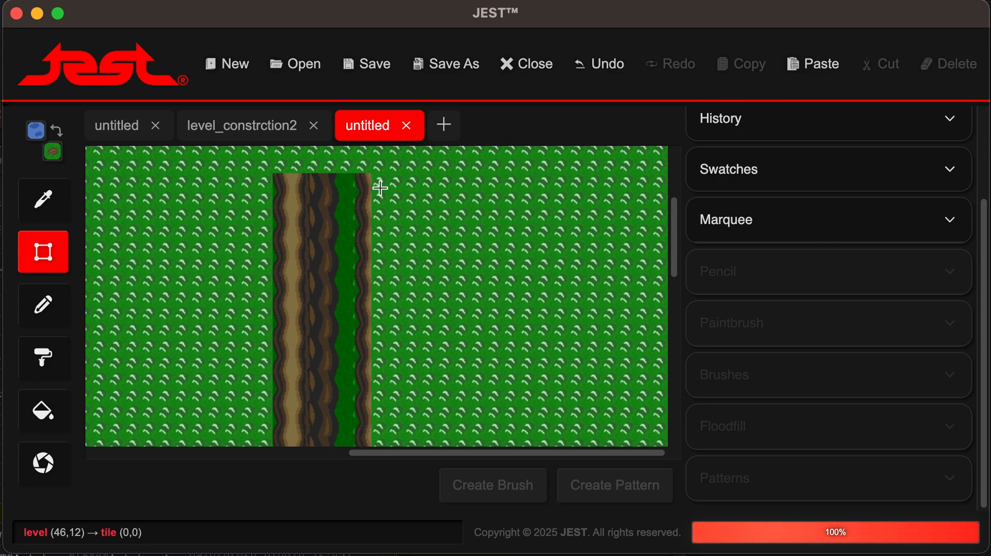
{"action": "key", "text": "i"}
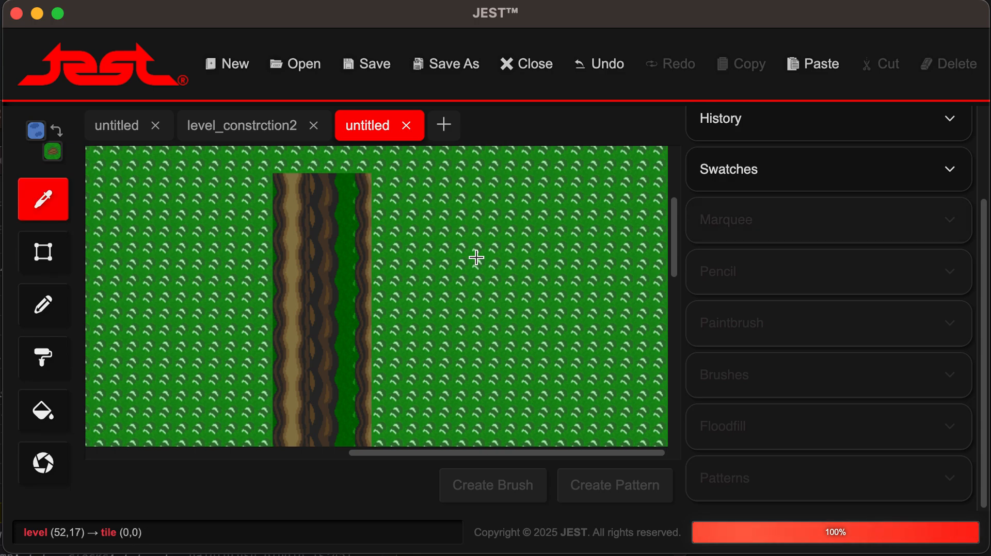
Marquee-select the surplus cliff column on the strip's right edge as a 3 x 19 tile block and delete it
{"action": "key", "text": "m"}
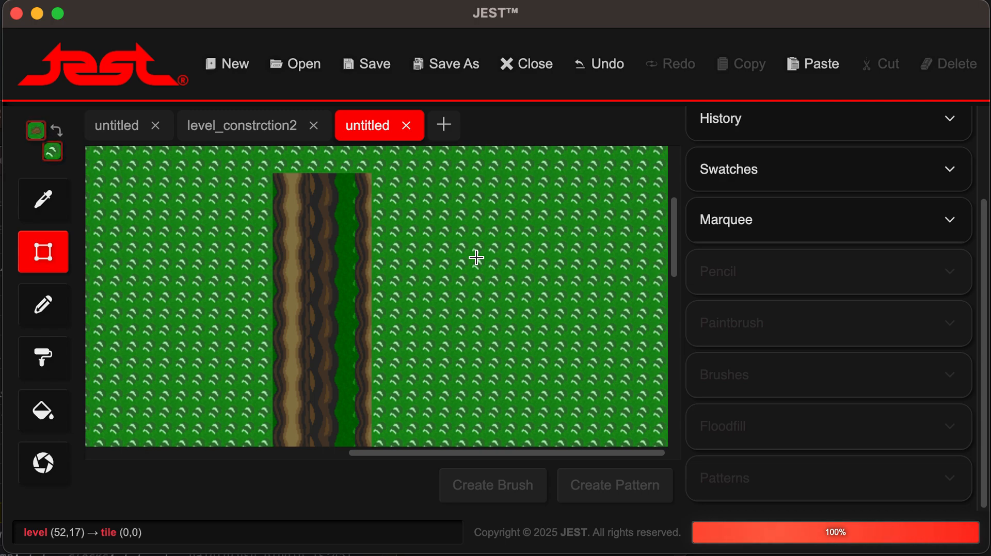
{"action": "mouse_move", "coordinate": [413, 177]}
{"action": "left_mouse_down"}
{"action": "mouse_move", "coordinate": [349, 508]}
{"action": "mouse_move", "coordinate": [364, 488]}
{"action": "left_mouse_up"}
{"action": "scroll", "coordinate": [497, 239], "scroll_direction": "down", "scroll_amount": 1}
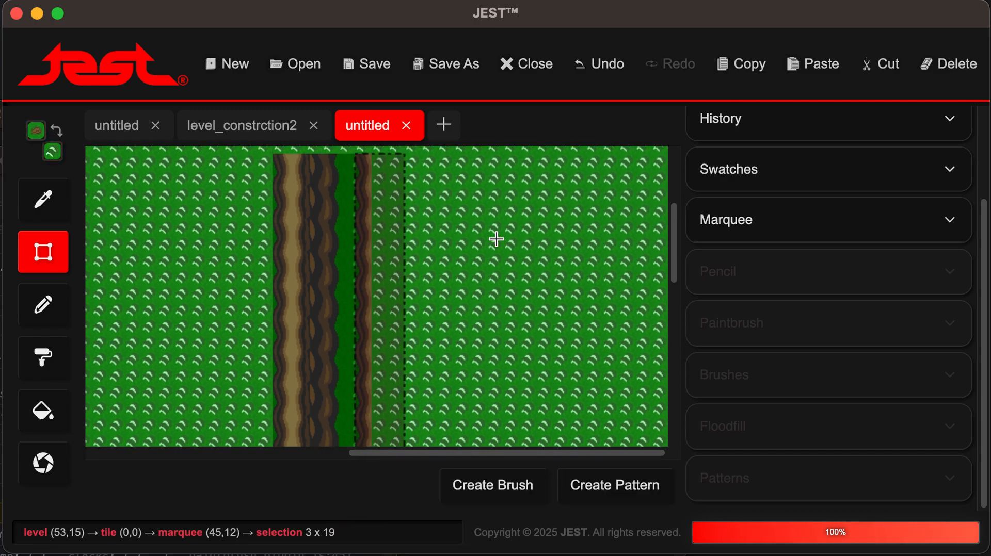
{"action": "key", "text": "Delete"}
Examine the trimmed cliff strip along its full length from top to bottom
{"action": "scroll", "coordinate": [497, 239], "scroll_direction": "left", "scroll_amount": 2}
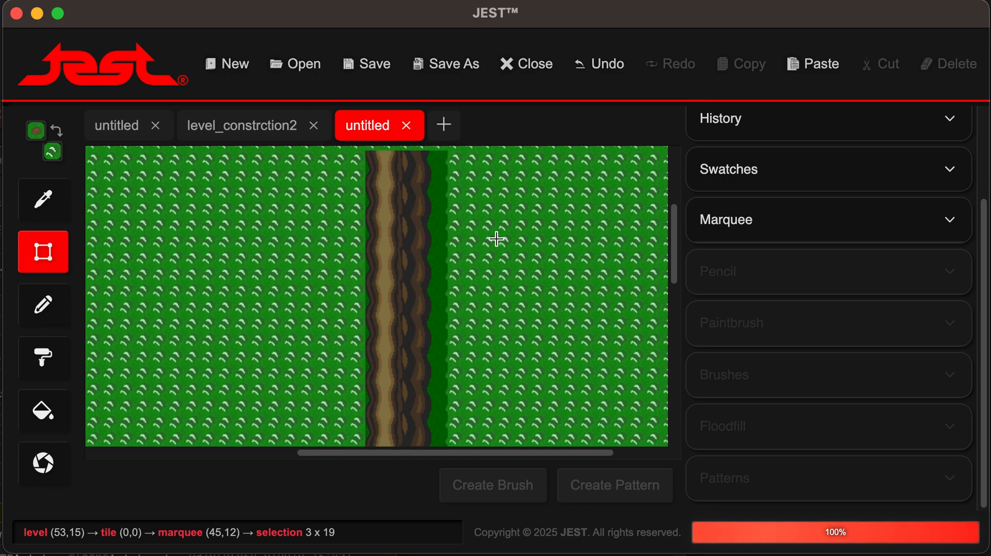
{"action": "scroll", "coordinate": [496, 239], "scroll_direction": "down", "scroll_amount": 3}
{"action": "scroll", "coordinate": [497, 239], "scroll_direction": "up", "scroll_amount": 5}
{"action": "scroll", "coordinate": [496, 239], "scroll_direction": "down", "scroll_amount": 3}
{"action": "scroll", "coordinate": [496, 239], "scroll_direction": "right", "scroll_amount": 1}
{"action": "scroll", "coordinate": [496, 239], "scroll_direction": "left", "scroll_amount": 2}
{"action": "scroll", "coordinate": [497, 239], "scroll_direction": "up", "scroll_amount": 1}
{"action": "scroll", "coordinate": [496, 236], "scroll_direction": "down", "scroll_amount": 1}
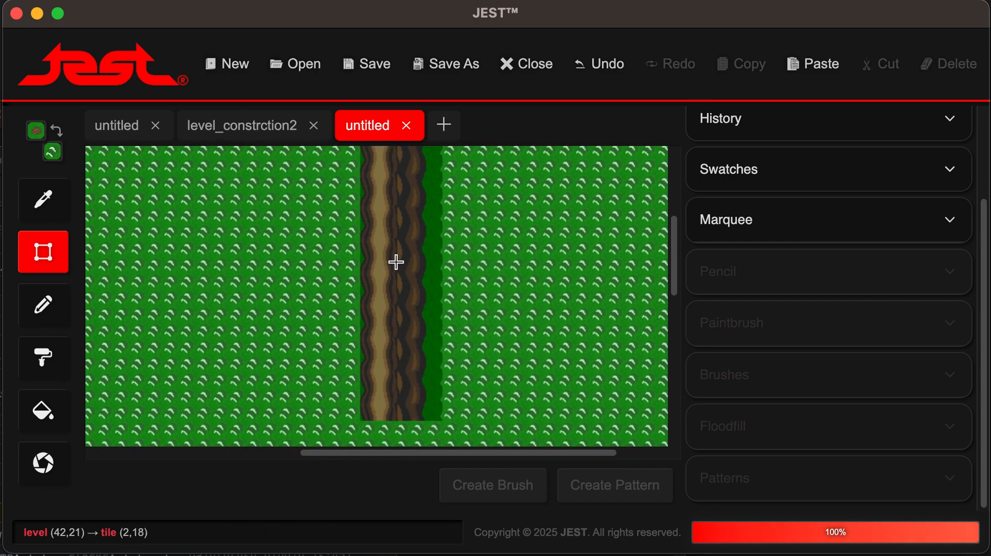
{"action": "scroll", "coordinate": [396, 262], "scroll_direction": "up", "scroll_amount": 3}
{"action": "scroll", "coordinate": [396, 262], "scroll_direction": "down", "scroll_amount": 1}
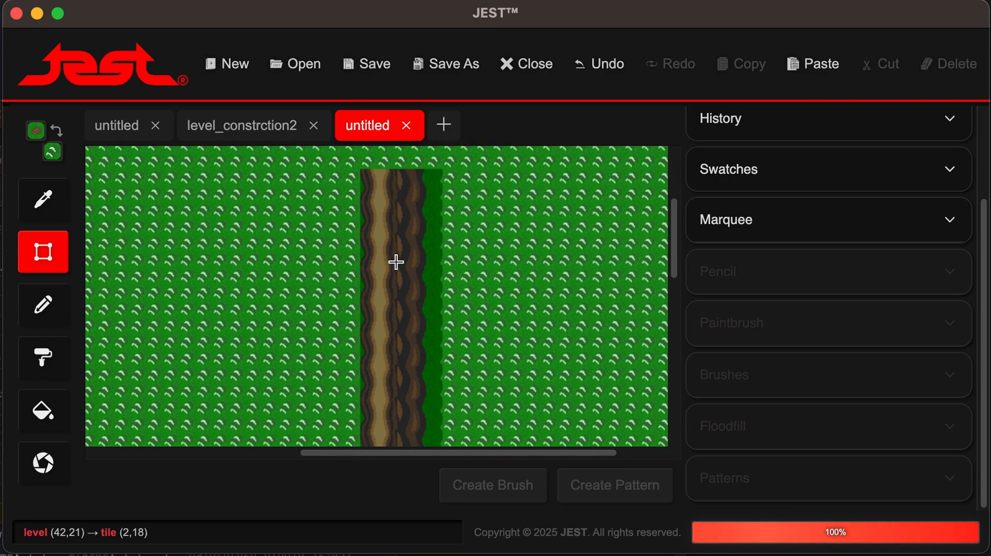
Marquee-select the cliff's top 5 x 2 tiles and duplicate them upward to extend the cliff to tile row 6
{"action": "scroll", "coordinate": [396, 262], "scroll_direction": "right", "scroll_amount": 1}
{"action": "scroll", "coordinate": [332, 249], "scroll_direction": "up", "scroll_amount": 1}
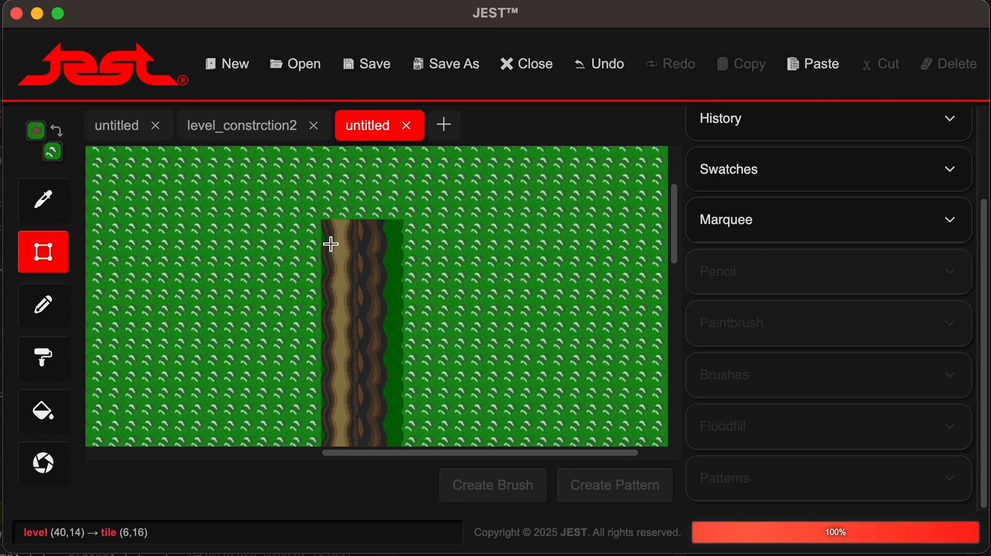
{"action": "left_click", "coordinate": [335, 234]}
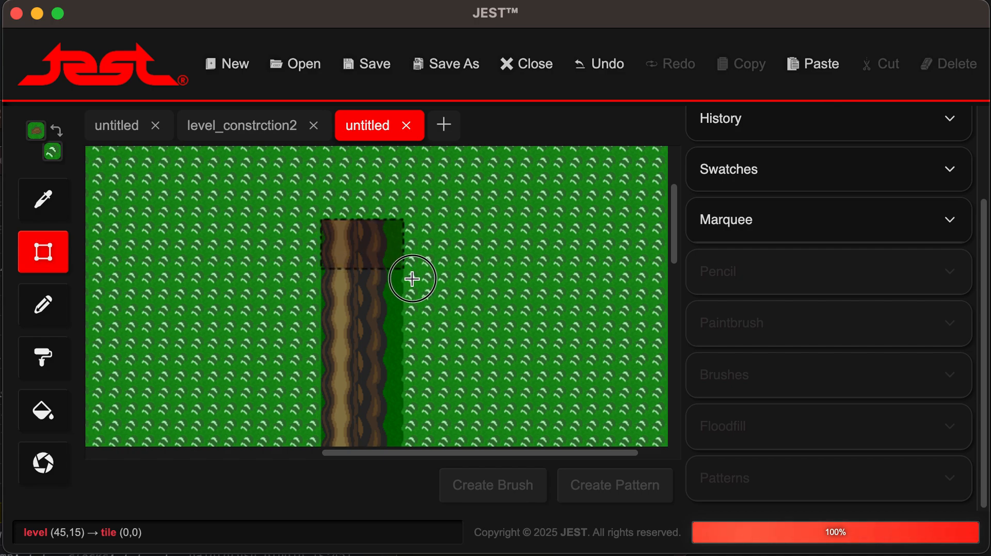
{"action": "left_click_drag", "start_coordinate": [411, 268], "coordinate": [411, 267]}
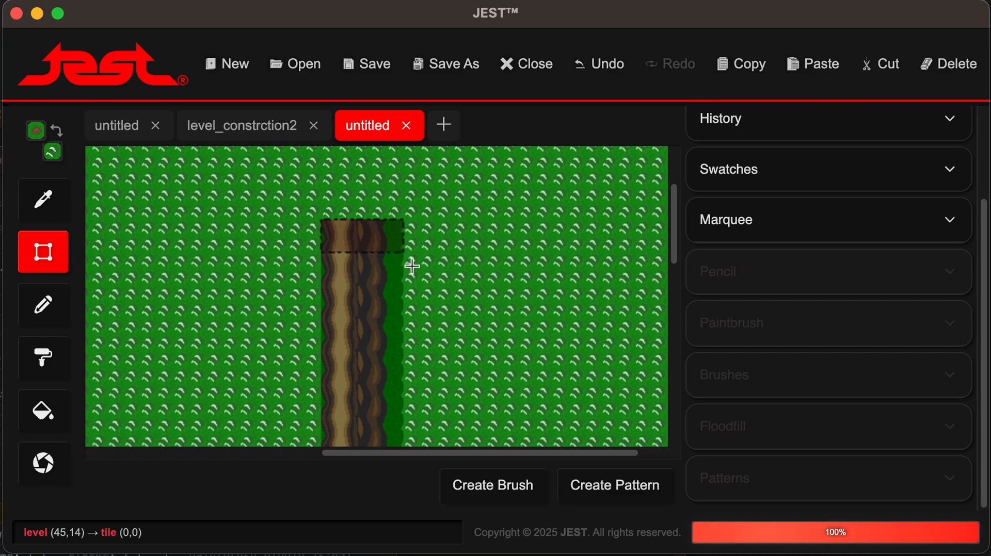
{"action": "left_click", "coordinate": [373, 245]}
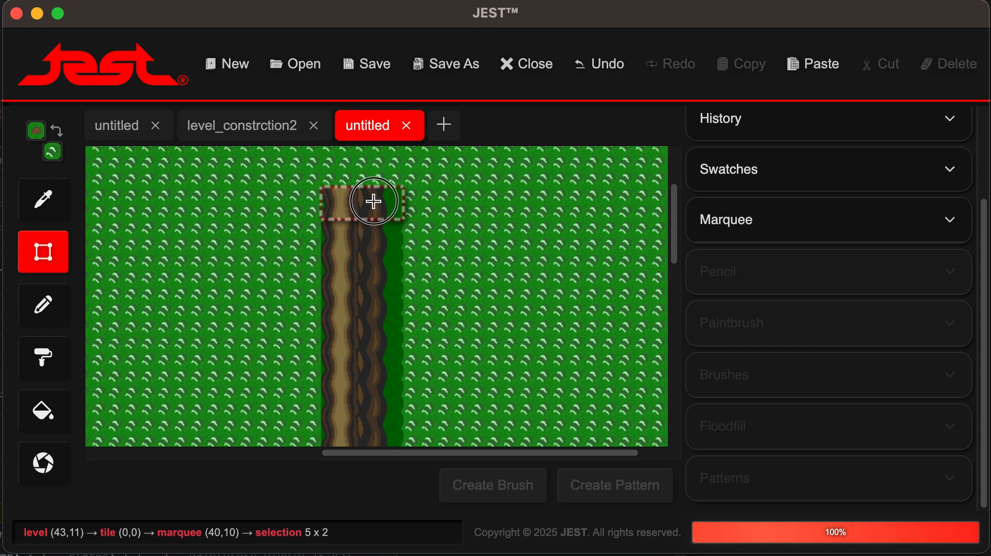
{"action": "scroll", "coordinate": [408, 315], "scroll_direction": "up", "scroll_amount": 3}
{"action": "left_click", "coordinate": [380, 290]}
{"action": "left_click_drag", "start_coordinate": [380, 290], "coordinate": [378, 221]}
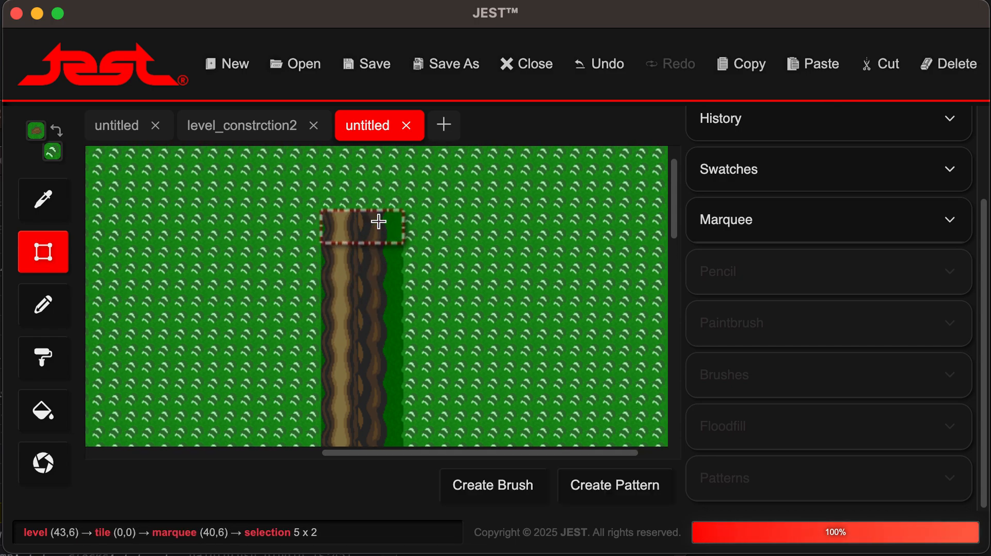
{"action": "left_click", "coordinate": [378, 222]}
{"action": "scroll", "coordinate": [491, 290], "scroll_direction": "down", "scroll_amount": 6}
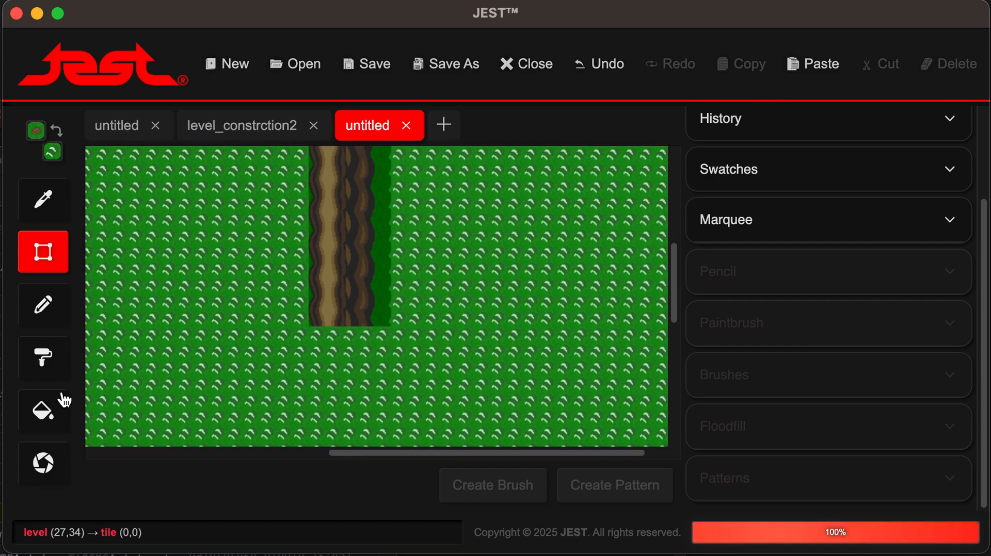
Activate the floodfill tool and create a new level
{"action": "left_click", "coordinate": [43, 410]}
{"action": "scroll", "coordinate": [610, 304], "scroll_direction": "down", "scroll_amount": 5}
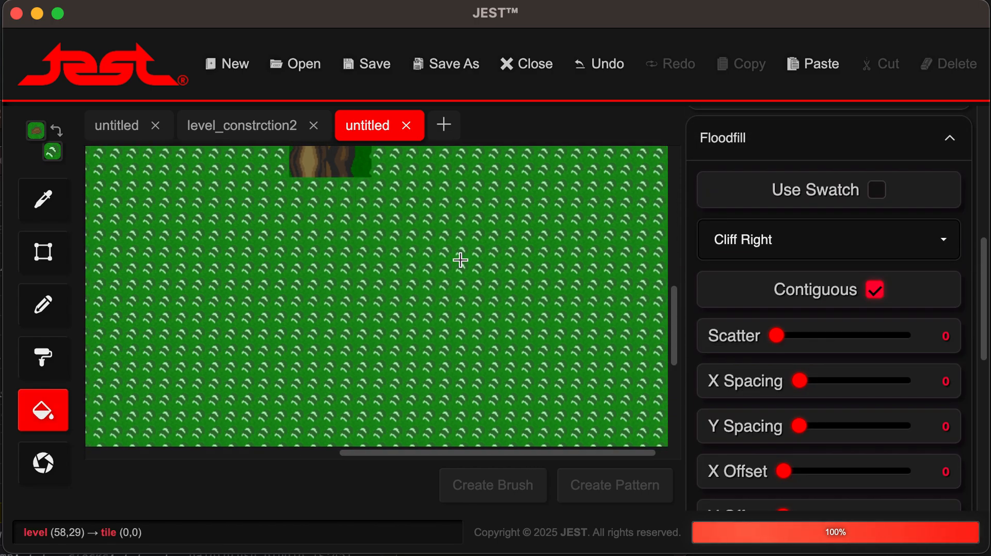
{"action": "left_click", "coordinate": [230, 65]}
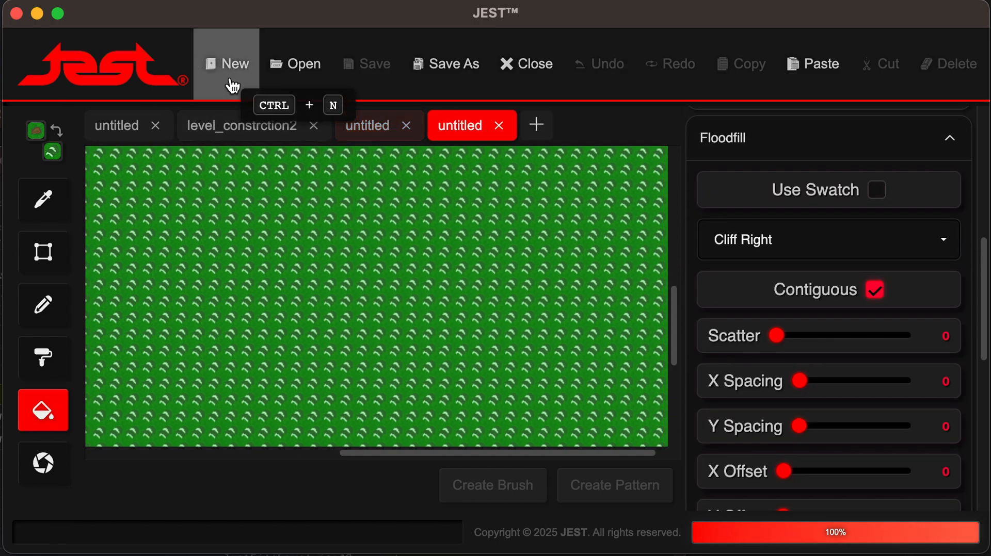
{"action": "scroll", "coordinate": [373, 307], "scroll_direction": "up", "scroll_amount": 5}
{"action": "scroll", "coordinate": [372, 305], "scroll_direction": "left", "scroll_amount": 10}
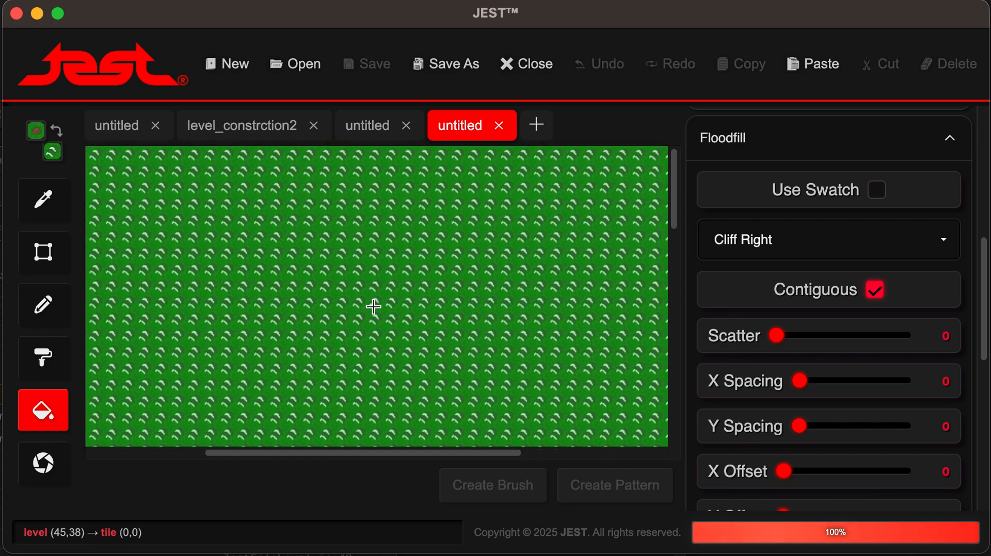
Choose House Cladding as the fill pattern and floodfill the new level's grass with it
{"action": "left_click", "coordinate": [711, 247]}
{"action": "left_click", "coordinate": [738, 220]}
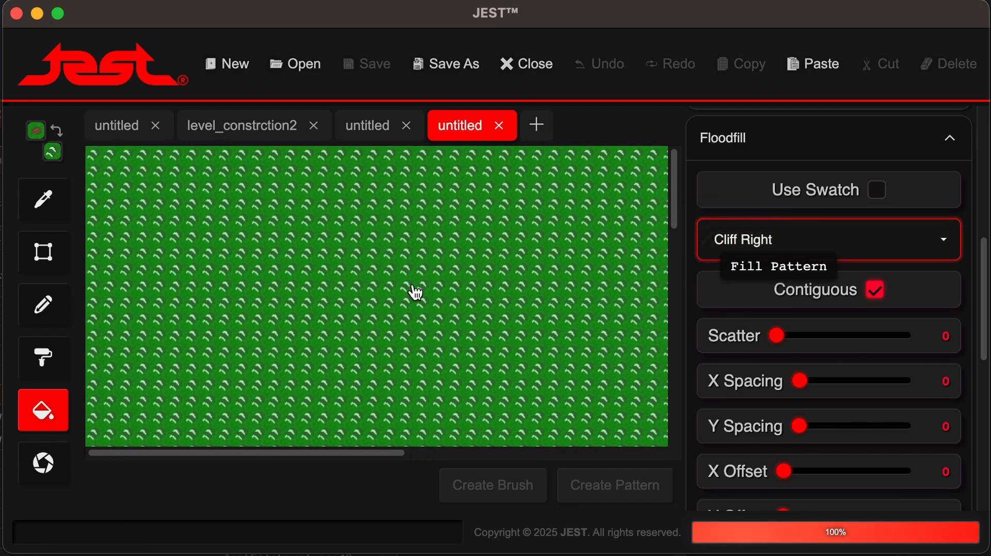
{"action": "left_click", "coordinate": [412, 284]}
{"action": "scroll", "coordinate": [412, 285], "scroll_direction": "down", "scroll_amount": 5}
{"action": "scroll", "coordinate": [412, 284], "scroll_direction": "right", "scroll_amount": 10}
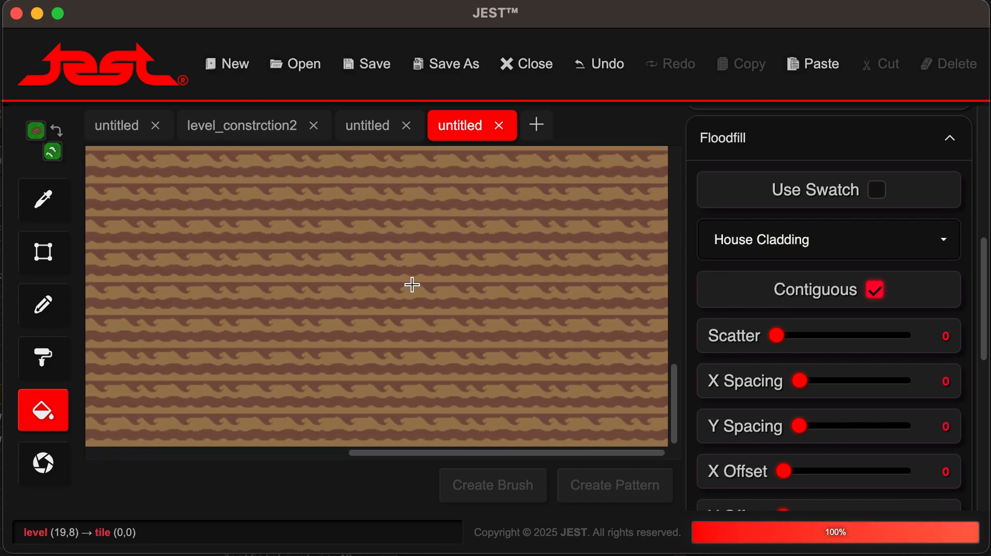
{"action": "scroll", "coordinate": [412, 285], "scroll_direction": "up", "scroll_amount": 5}
{"action": "scroll", "coordinate": [412, 284], "scroll_direction": "left", "scroll_amount": 10}
{"action": "scroll", "coordinate": [412, 285], "scroll_direction": "down", "scroll_amount": 5}
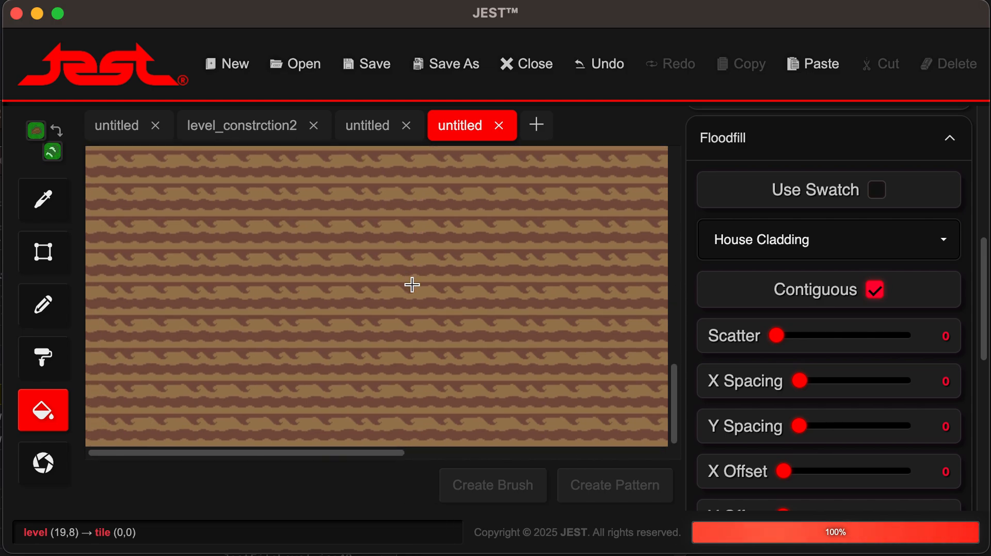
{"action": "scroll", "coordinate": [412, 284], "scroll_direction": "up", "scroll_amount": 5}
Select House Cladding among the saved pattern presets and examine its tile preview
{"action": "scroll", "coordinate": [909, 321], "scroll_direction": "down", "scroll_amount": 10}
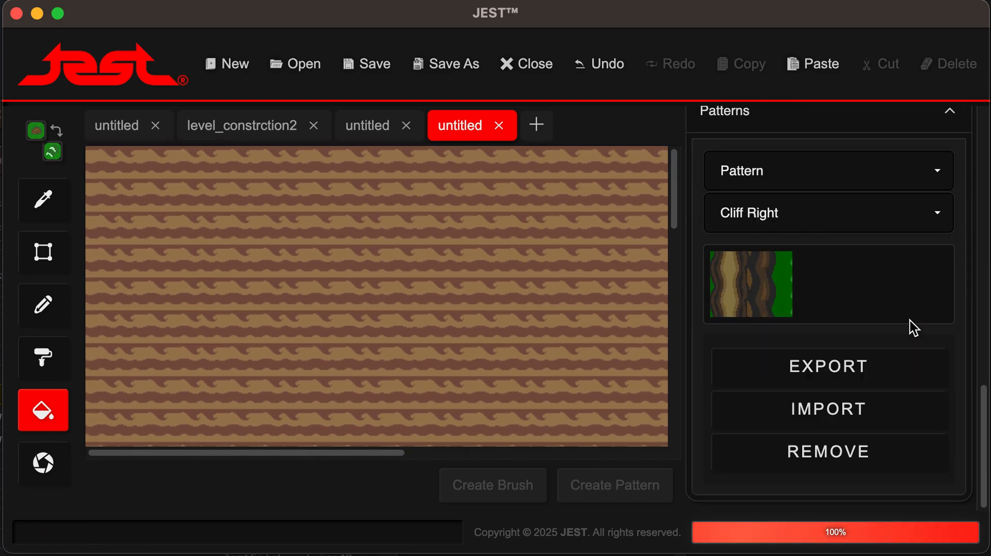
{"action": "left_click", "coordinate": [828, 213]}
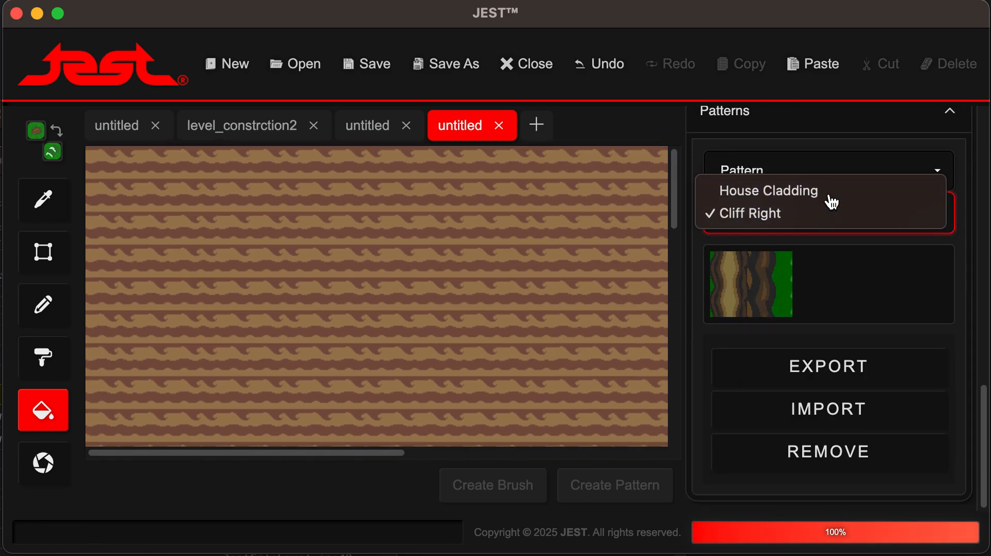
{"action": "left_click", "coordinate": [831, 199]}
{"action": "scroll", "coordinate": [876, 320], "scroll_direction": "up", "scroll_amount": 5}
{"action": "scroll", "coordinate": [875, 320], "scroll_direction": "down", "scroll_amount": 5}
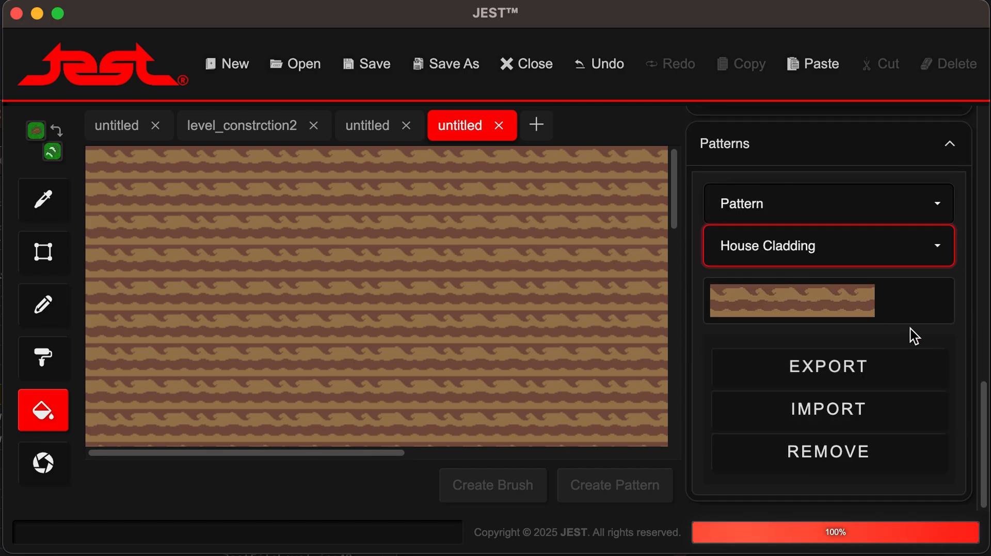
{"action": "left_click", "coordinate": [927, 309]}
{"action": "scroll", "coordinate": [927, 310], "scroll_direction": "up", "scroll_amount": 1}
{"action": "scroll", "coordinate": [927, 309], "scroll_direction": "down", "scroll_amount": 1}
{"action": "scroll", "coordinate": [927, 309], "scroll_direction": "up", "scroll_amount": 5}
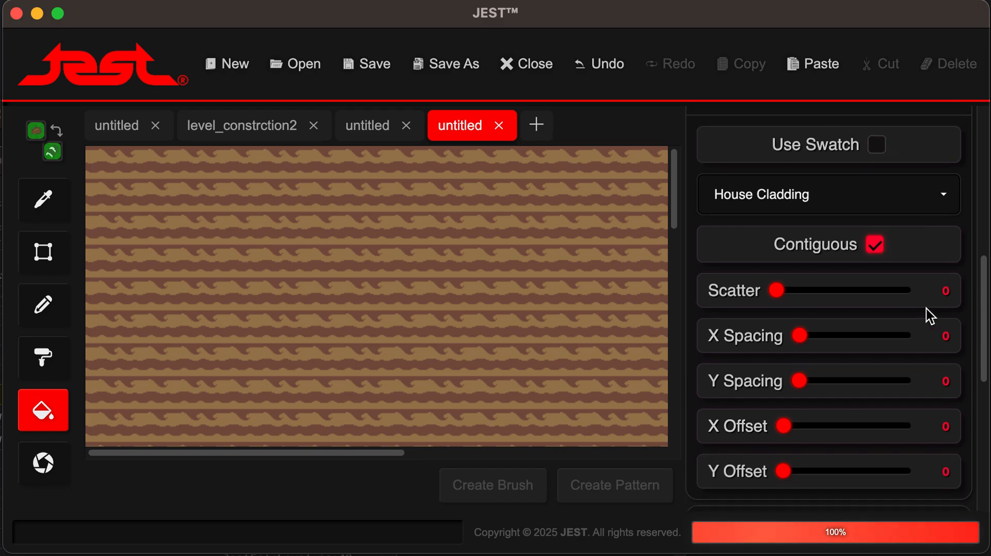
Undo the cladding fill, then set X Spacing to 1 and floodfill the level with House Cladding
{"action": "key", "text": "ctrl+z"}
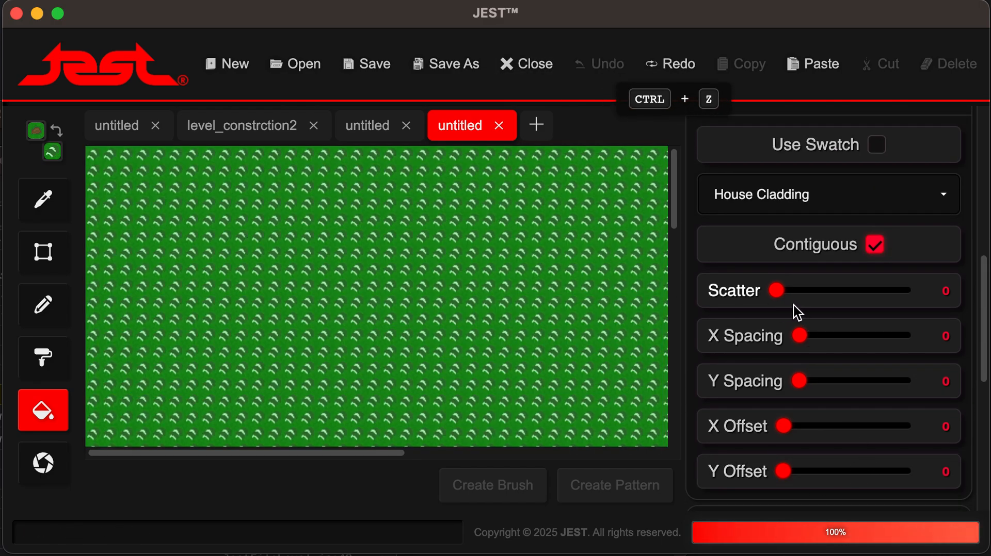
{"action": "scroll", "coordinate": [794, 345], "scroll_direction": "down", "scroll_amount": 1}
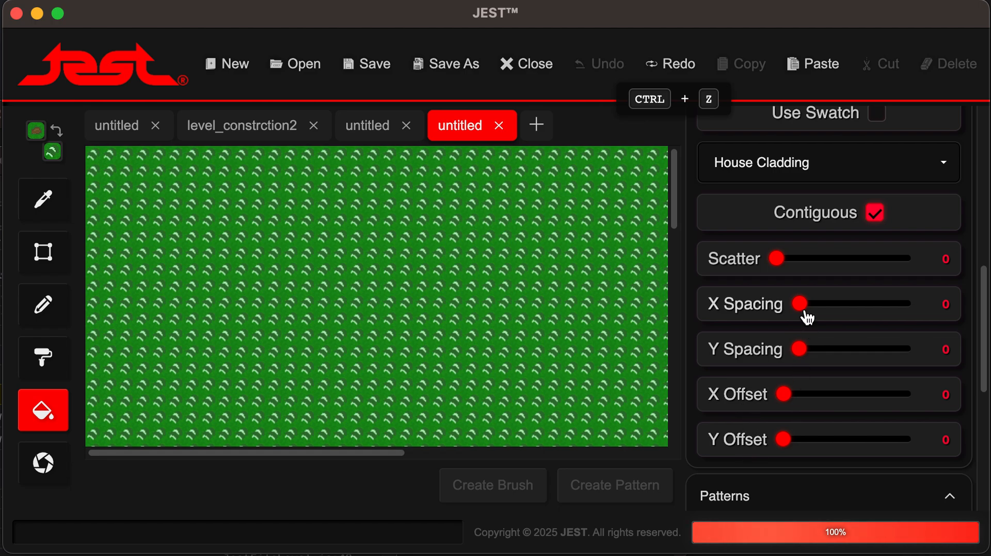
{"action": "left_click_drag", "start_coordinate": [801, 305], "coordinate": [810, 305]}
{"action": "left_click", "coordinate": [447, 343]}
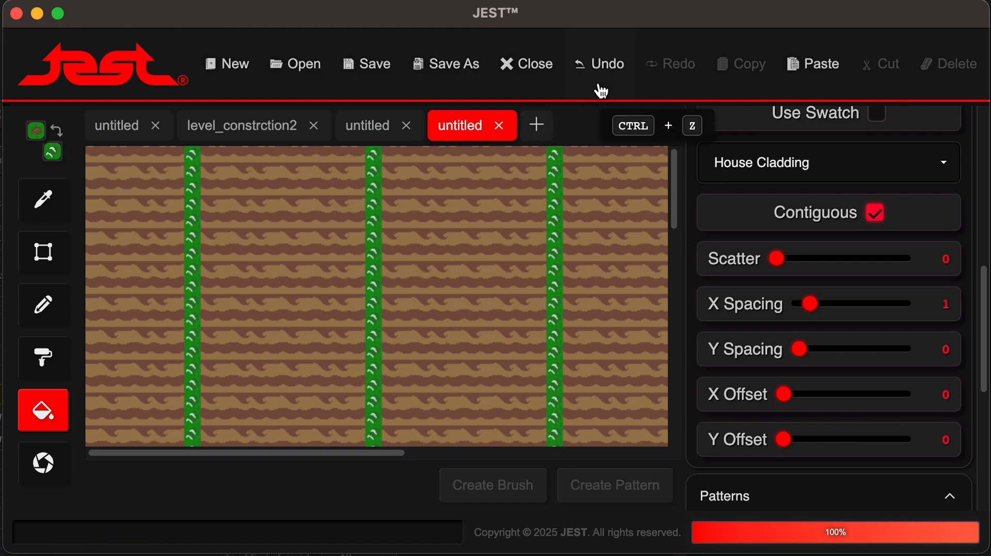
Undo the fill, then set Y Spacing to 1 and floodfill the level with House Cladding
{"action": "key", "text": "ctrl+z"}
{"action": "left_click_drag", "start_coordinate": [811, 355], "coordinate": [814, 354]}
{"action": "left_click", "coordinate": [413, 293]}
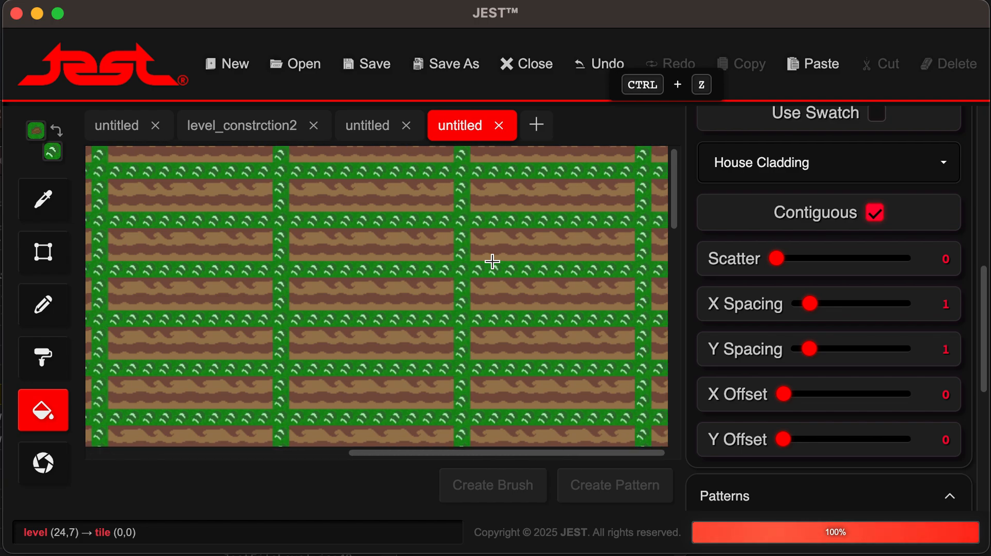
Undo the spaced fill, then set X Offset to 1 and floodfill the level with House Cladding
{"action": "left_click", "coordinate": [600, 63]}
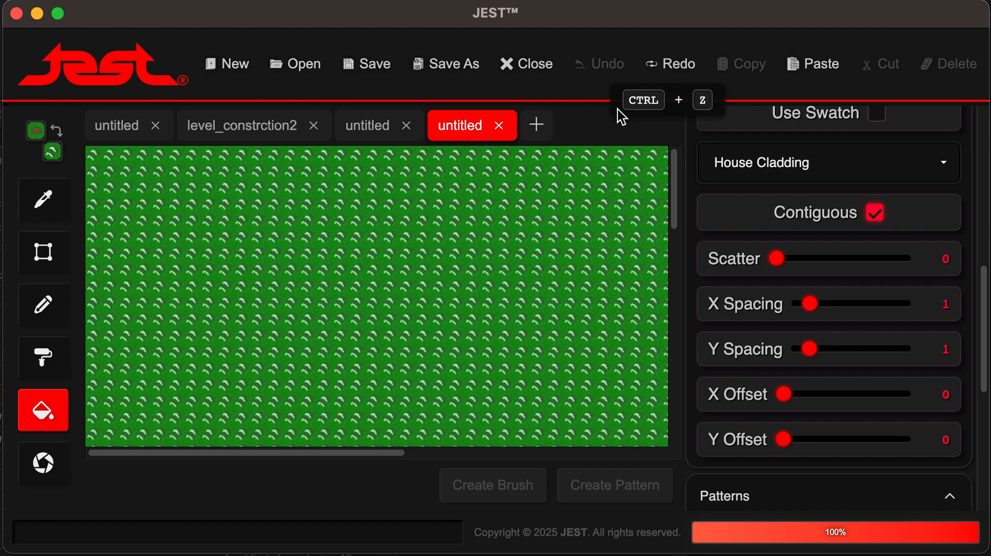
{"action": "left_click", "coordinate": [786, 396]}
{"action": "left_click_drag", "start_coordinate": [787, 403], "coordinate": [795, 398]}
{"action": "left_click", "coordinate": [472, 410]}
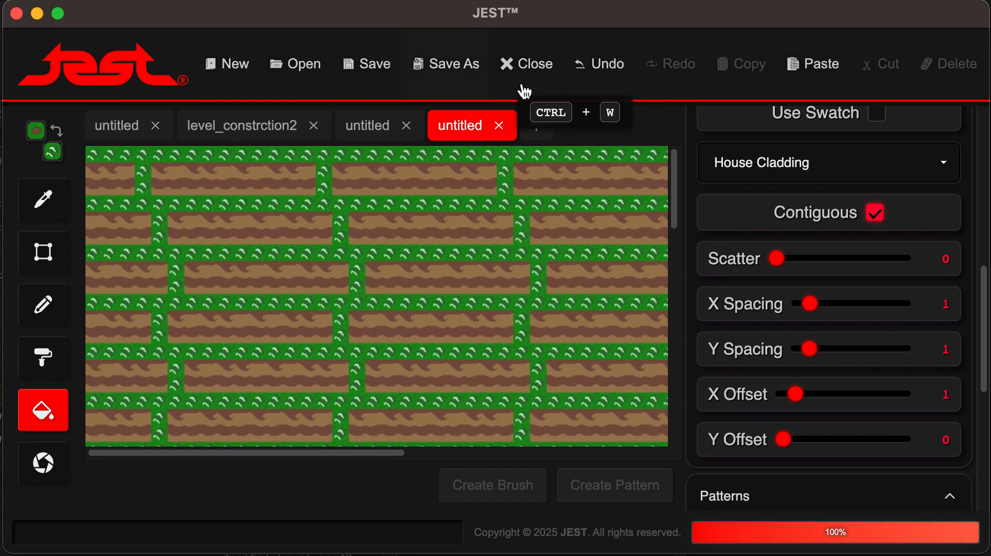
Undo the offset fill, then set X Offset to 3 and floodfill the level with House Cladding
{"action": "left_click", "coordinate": [599, 64]}
{"action": "left_click_drag", "start_coordinate": [801, 401], "coordinate": [820, 401]}
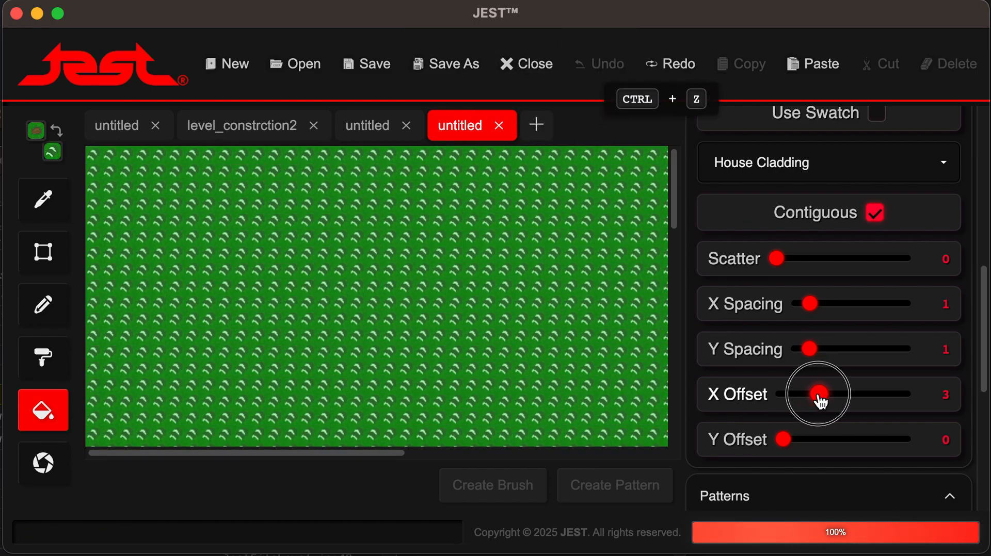
{"action": "left_click", "coordinate": [465, 290]}
{"action": "left_click", "coordinate": [519, 269]}
{"action": "scroll", "coordinate": [519, 269], "scroll_direction": "up", "scroll_amount": 5}
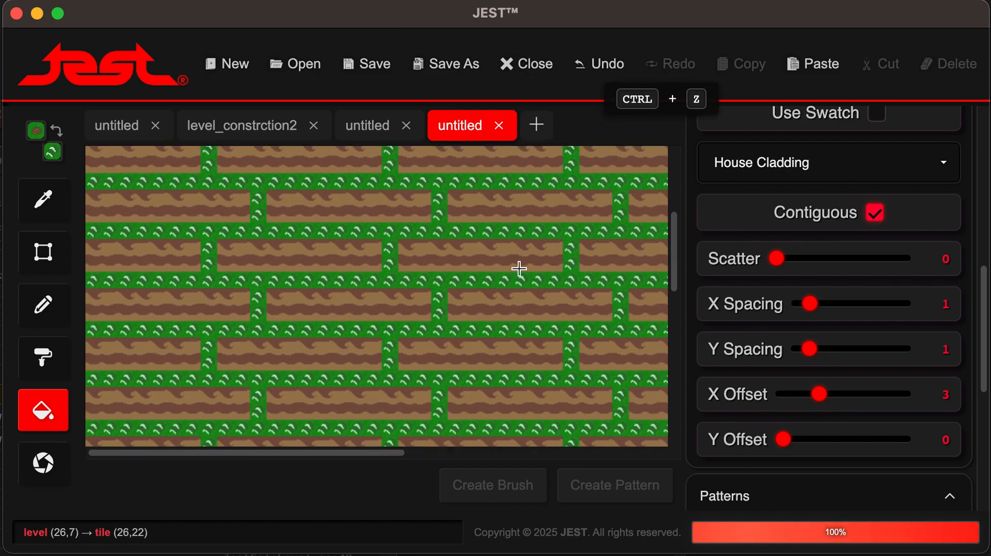
Undo the offset fill, then set X Spacing and Y Spacing to 0 and floodfill the level with House Cladding
{"action": "left_click", "coordinate": [612, 71]}
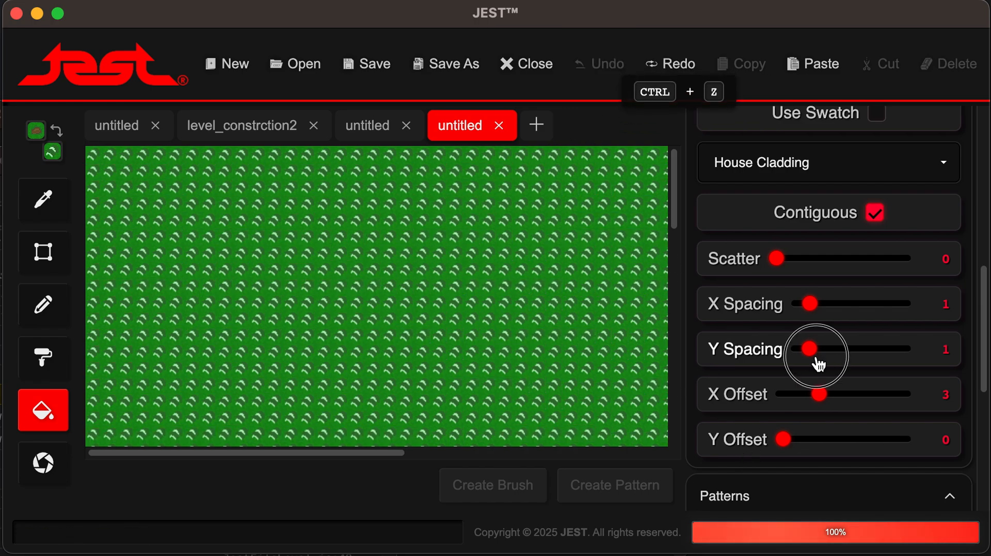
{"action": "left_click_drag", "start_coordinate": [813, 350], "coordinate": [771, 361]}
{"action": "left_click_drag", "start_coordinate": [813, 311], "coordinate": [800, 309]}
{"action": "left_click", "coordinate": [500, 403]}
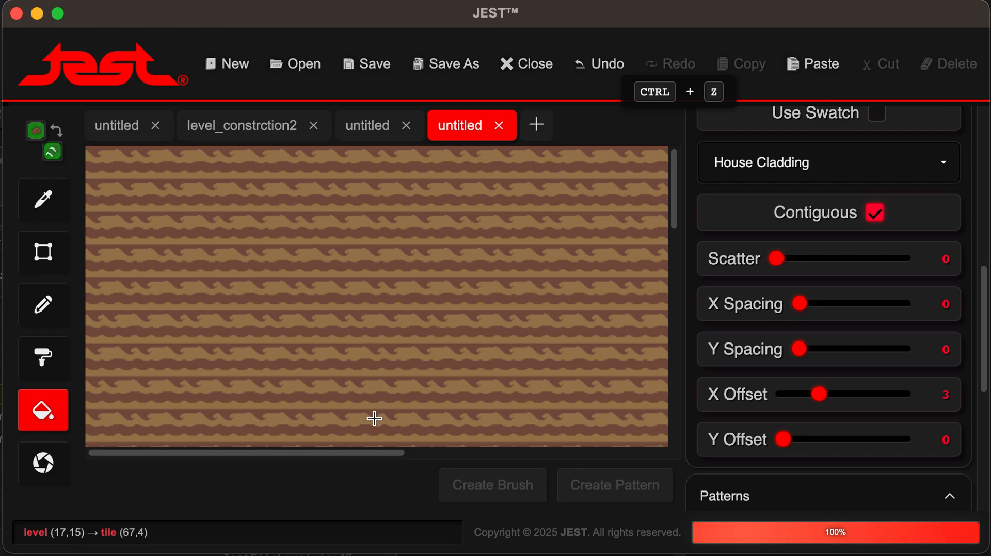
{"action": "scroll", "coordinate": [367, 278], "scroll_direction": "down", "scroll_amount": 10}
{"action": "scroll", "coordinate": [313, 281], "scroll_direction": "right", "scroll_amount": 10}
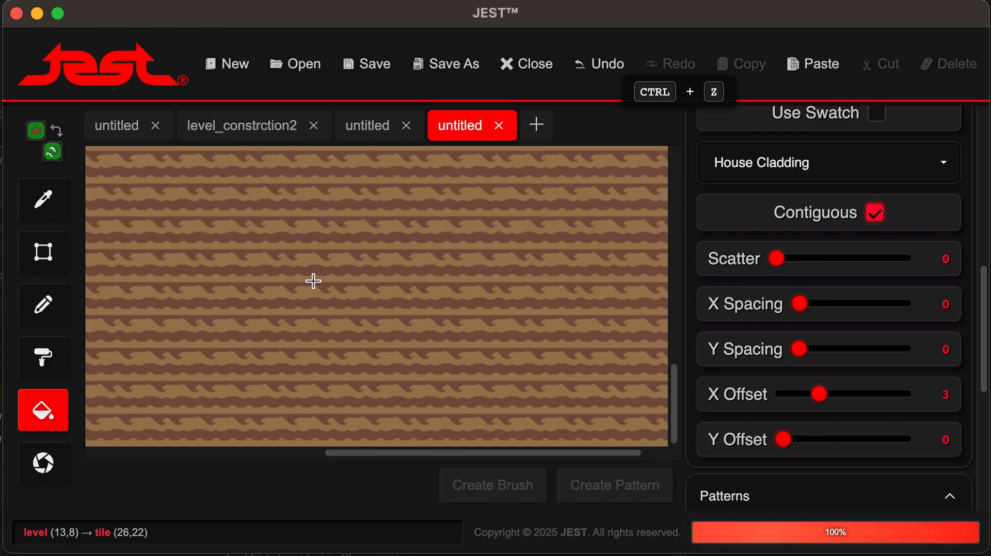
{"action": "scroll", "coordinate": [313, 281], "scroll_direction": "left", "scroll_amount": 10}
{"action": "scroll", "coordinate": [313, 280], "scroll_direction": "up", "scroll_amount": 10}
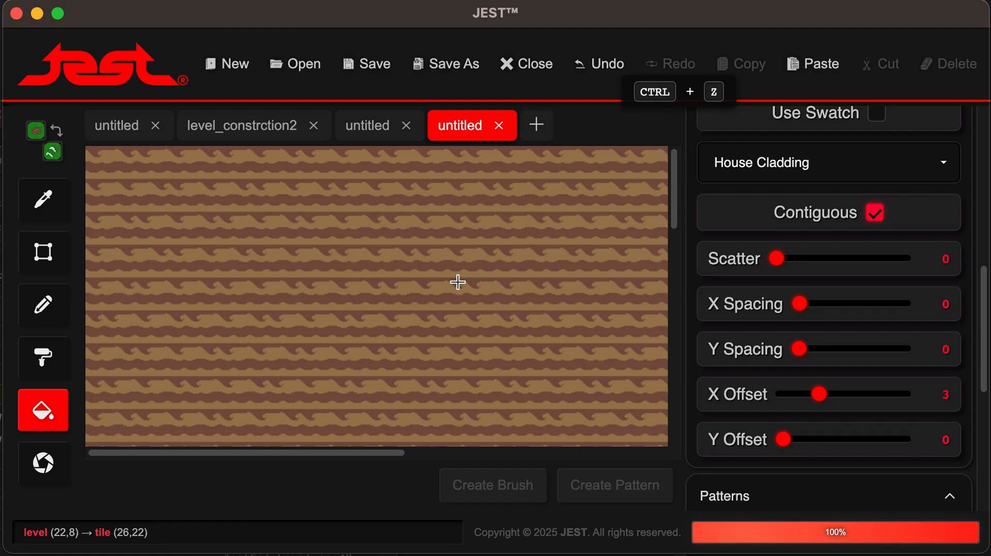
Undo the unspaced fill, then set Scatter to 35 and floodfill the level with House Cladding
{"action": "left_click", "coordinate": [602, 78]}
{"action": "left_click_drag", "start_coordinate": [776, 260], "coordinate": [820, 259]}
{"action": "left_click", "coordinate": [479, 331]}
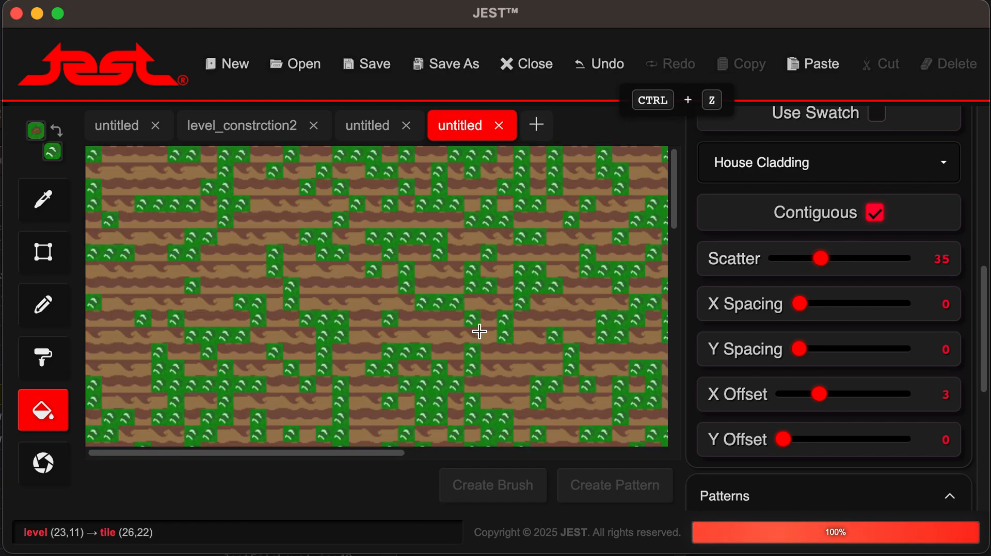
{"action": "scroll", "coordinate": [479, 331], "scroll_direction": "right", "scroll_amount": 5}
{"action": "scroll", "coordinate": [479, 332], "scroll_direction": "down", "scroll_amount": 10}
{"action": "scroll", "coordinate": [479, 332], "scroll_direction": "up", "scroll_amount": 10}
{"action": "scroll", "coordinate": [480, 332], "scroll_direction": "left", "scroll_amount": 5}
Undo the last scattered fill, then set Scatter to 87 and floodfill the level with House Cladding
{"action": "left_click", "coordinate": [594, 64]}
{"action": "left_click_drag", "start_coordinate": [822, 268], "coordinate": [888, 267]}
{"action": "left_click", "coordinate": [511, 242]}
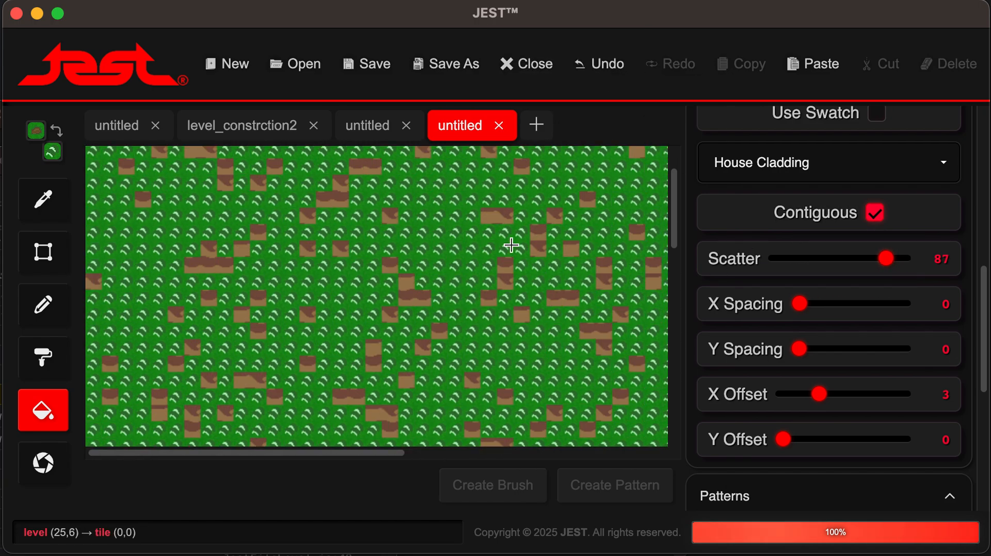
{"action": "scroll", "coordinate": [511, 245], "scroll_direction": "up", "scroll_amount": 3}
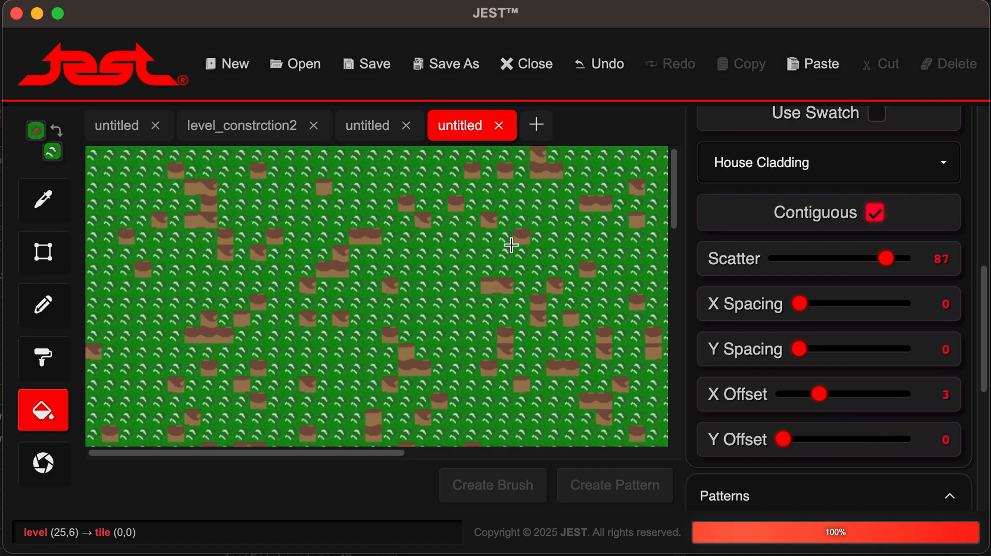
{"action": "scroll", "coordinate": [511, 245], "scroll_direction": "down", "scroll_amount": 5}
{"action": "scroll", "coordinate": [511, 245], "scroll_direction": "up", "scroll_amount": 5}
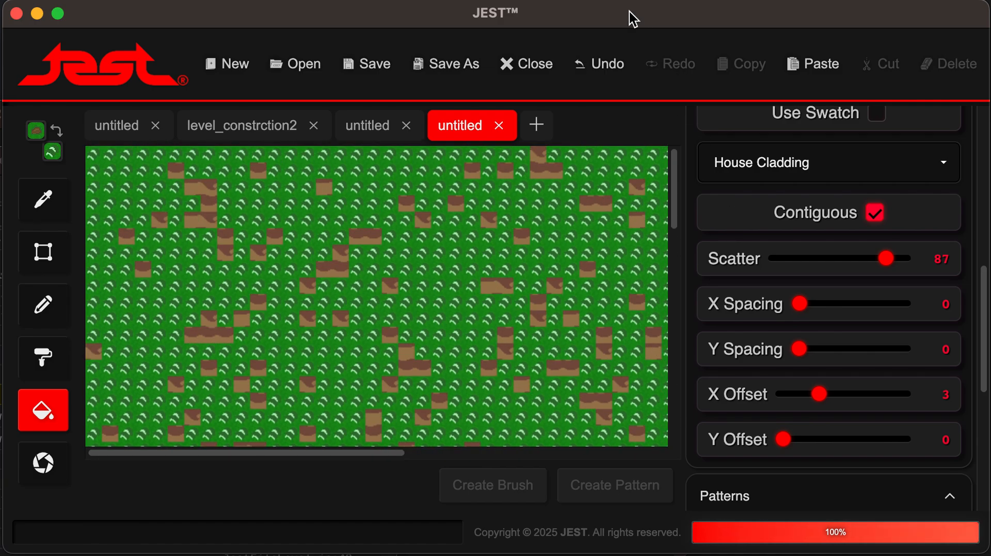
Undo the fill, then set Y Offset to 2 and X Spacing to 5 and floodfill the level with scattered House Cladding
{"action": "key", "text": "ctrl+z"}
{"action": "left_click_drag", "start_coordinate": [783, 440], "coordinate": [808, 436]}
{"action": "left_click", "coordinate": [800, 310]}
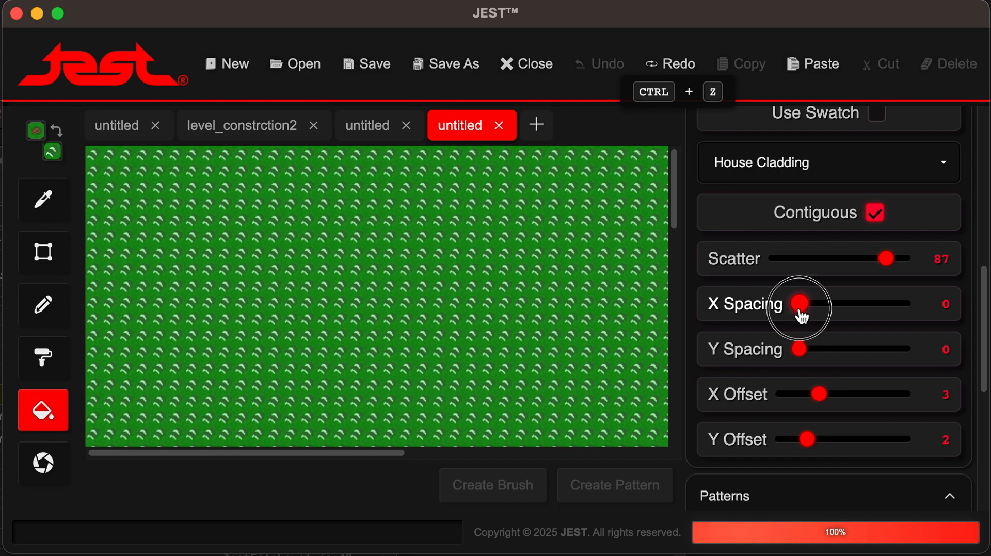
{"action": "left_click_drag", "start_coordinate": [800, 309], "coordinate": [851, 304]}
{"action": "left_click", "coordinate": [432, 298]}
{"action": "scroll", "coordinate": [533, 323], "scroll_direction": "down", "scroll_amount": 5}
{"action": "scroll", "coordinate": [534, 320], "scroll_direction": "up", "scroll_amount": 5}
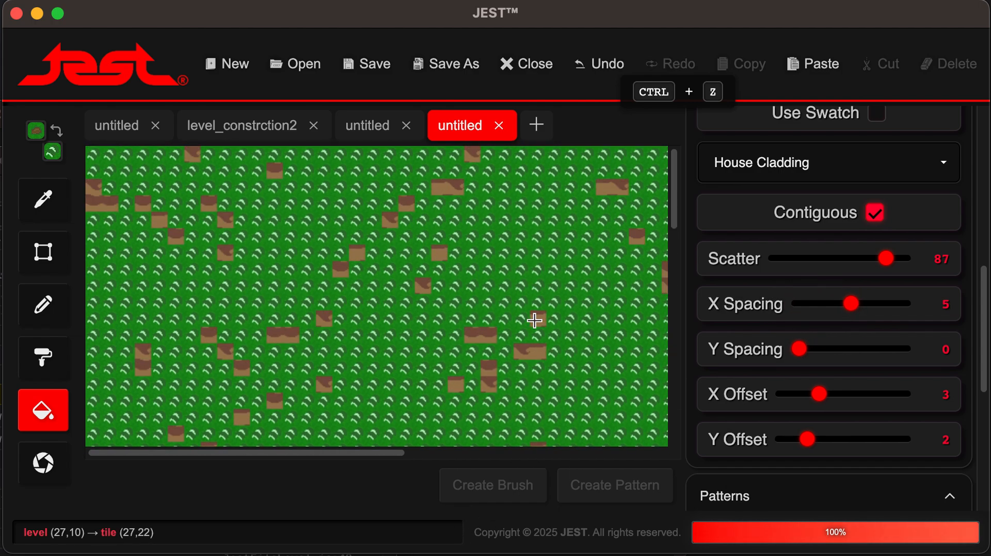
Undo the scattered House Cladding fill and collapse the Floodfill settings
{"action": "left_click", "coordinate": [594, 65]}
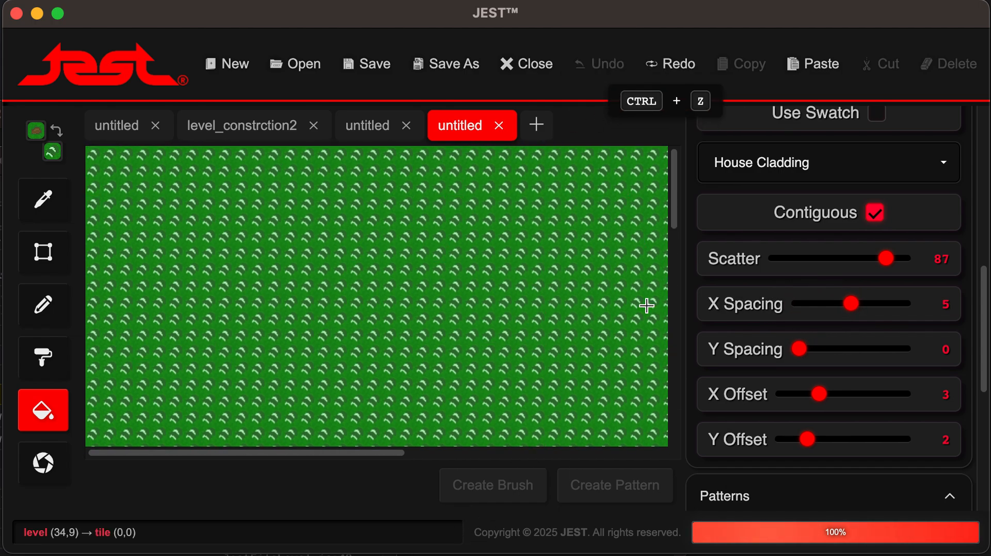
{"action": "scroll", "coordinate": [847, 258], "scroll_direction": "up", "scroll_amount": 3}
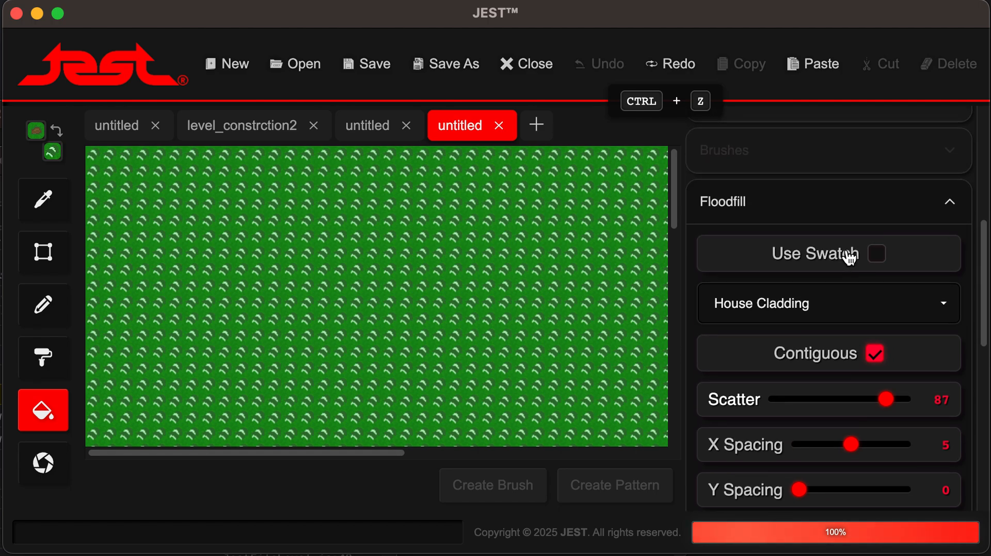
{"action": "left_click", "coordinate": [822, 222]}
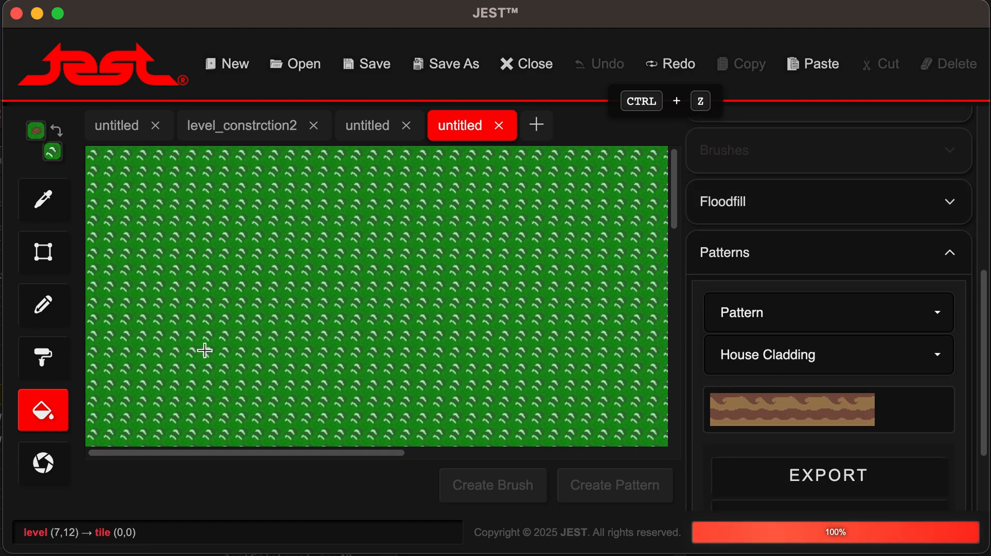
Expand the Options settings, and draw and clear a marquee selection on the grass level
{"action": "key", "text": "m"}
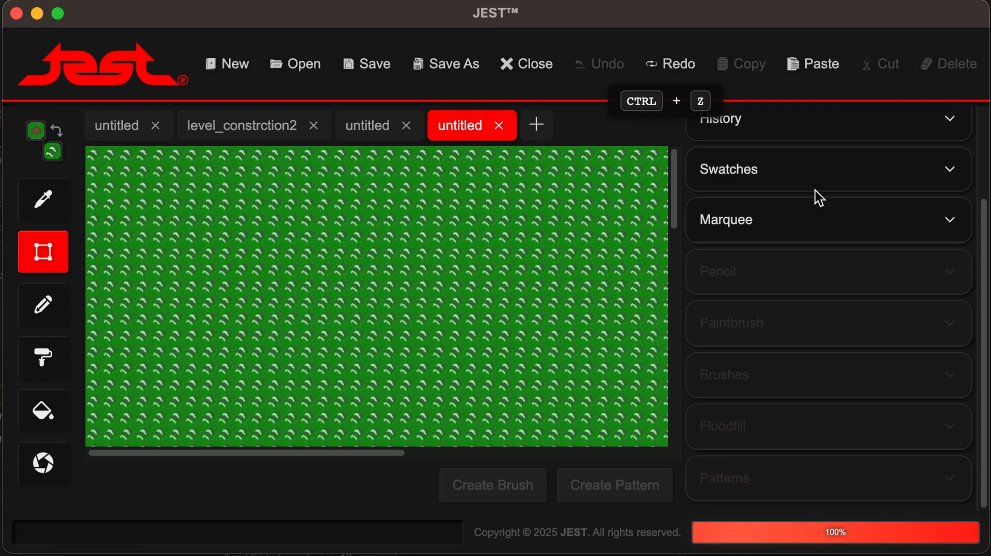
{"action": "scroll", "coordinate": [814, 197], "scroll_direction": "up", "scroll_amount": 3}
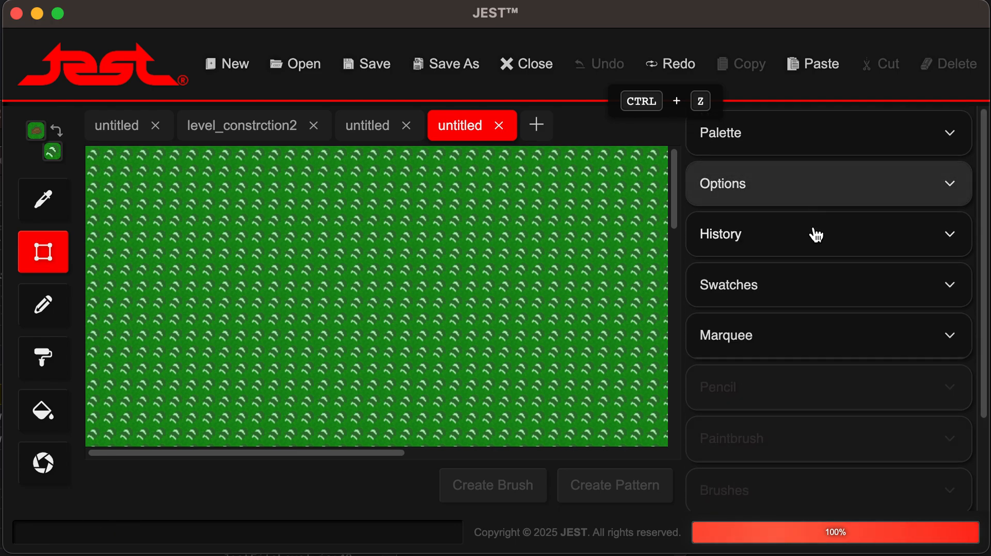
{"action": "left_click", "coordinate": [825, 173]}
{"action": "left_click", "coordinate": [832, 141]}
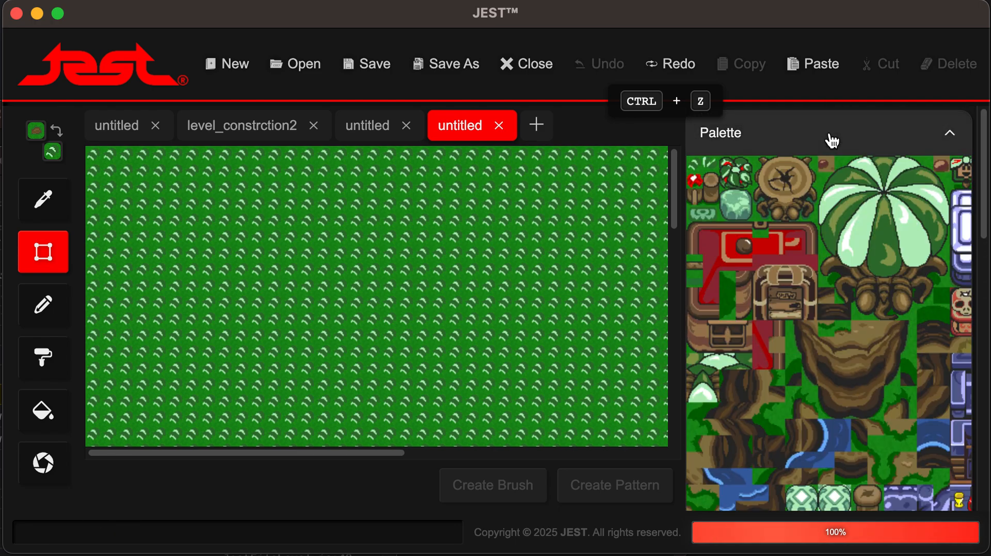
{"action": "left_click", "coordinate": [832, 141]}
{"action": "left_click_drag", "start_coordinate": [385, 188], "coordinate": [281, 332]}
{"action": "left_click", "coordinate": [282, 332]}
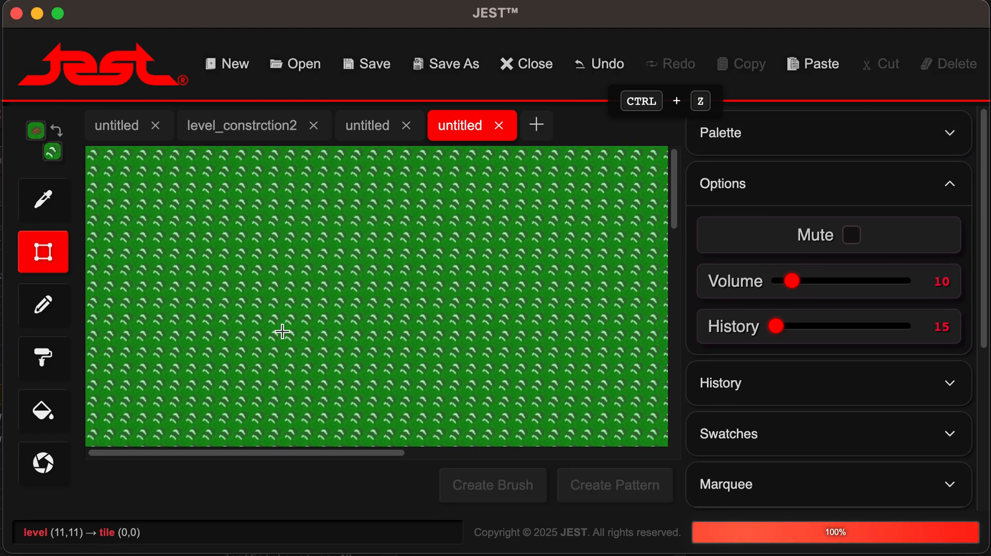
{"action": "scroll", "coordinate": [282, 332], "scroll_direction": "down", "scroll_amount": 10}
{"action": "scroll", "coordinate": [282, 332], "scroll_direction": "right", "scroll_amount": 7}
{"action": "scroll", "coordinate": [282, 332], "scroll_direction": "up", "scroll_amount": 10}
{"action": "scroll", "coordinate": [282, 332], "scroll_direction": "left", "scroll_amount": 7}
{"action": "scroll", "coordinate": [282, 331], "scroll_direction": "down", "scroll_amount": 10}
{"action": "scroll", "coordinate": [282, 332], "scroll_direction": "right", "scroll_amount": 7}
{"action": "scroll", "coordinate": [283, 332], "scroll_direction": "up", "scroll_amount": 10}
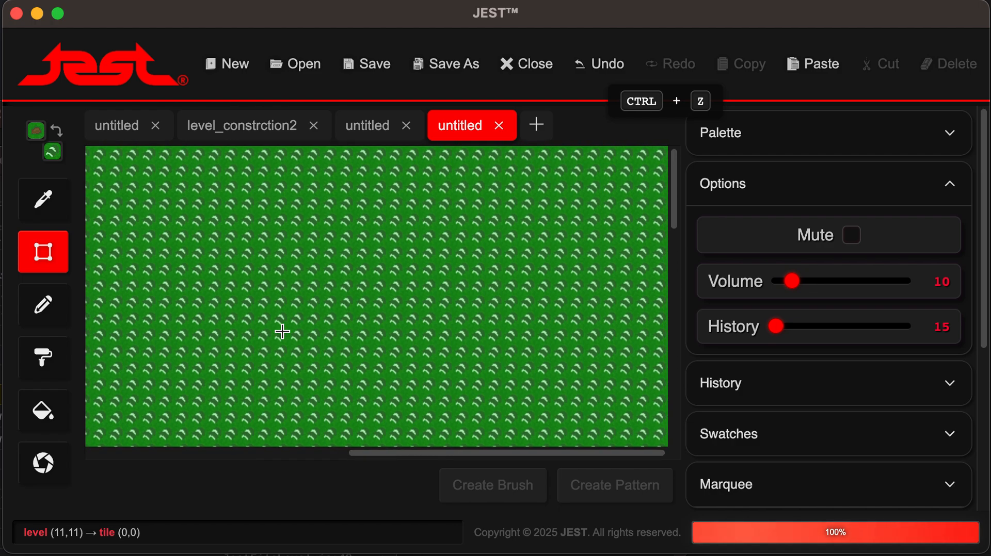
{"action": "scroll", "coordinate": [283, 332], "scroll_direction": "left", "scroll_amount": 7}
{"action": "scroll", "coordinate": [282, 331], "scroll_direction": "down", "scroll_amount": 10}
{"action": "scroll", "coordinate": [282, 332], "scroll_direction": "right", "scroll_amount": 7}
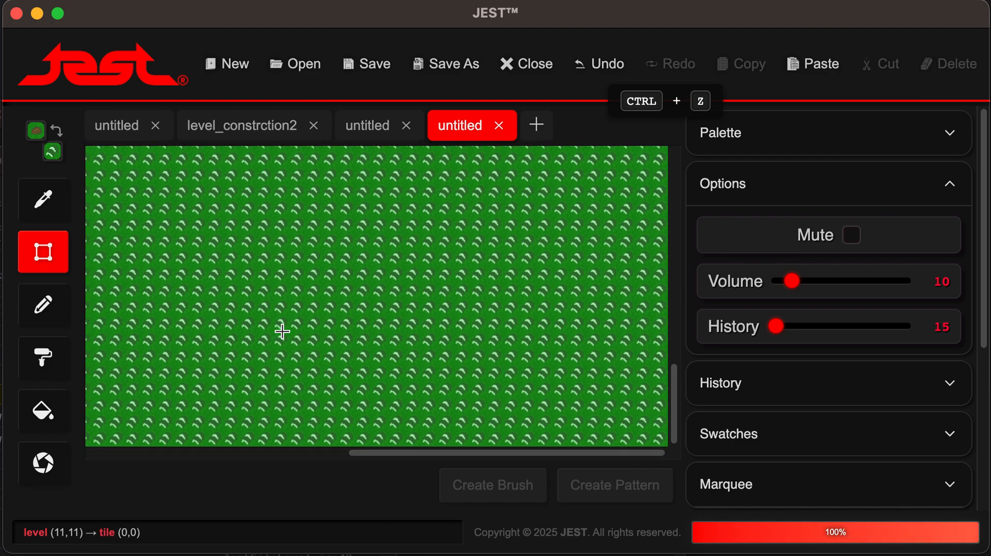
{"action": "scroll", "coordinate": [283, 332], "scroll_direction": "up", "scroll_amount": 10}
{"action": "scroll", "coordinate": [282, 332], "scroll_direction": "left", "scroll_amount": 7}
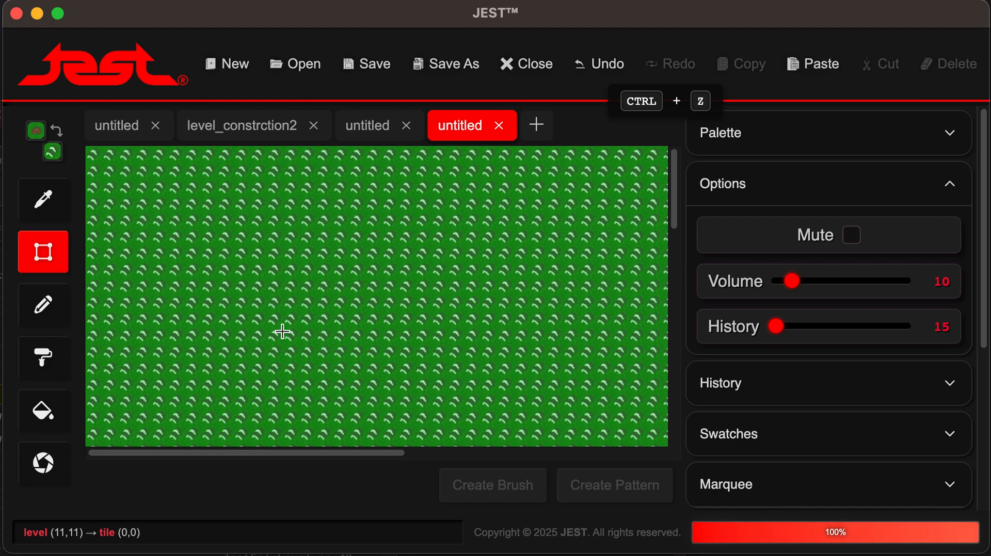
{"action": "scroll", "coordinate": [822, 247], "scroll_direction": "down", "scroll_amount": 3}
{"action": "scroll", "coordinate": [822, 248], "scroll_direction": "up", "scroll_amount": 3}
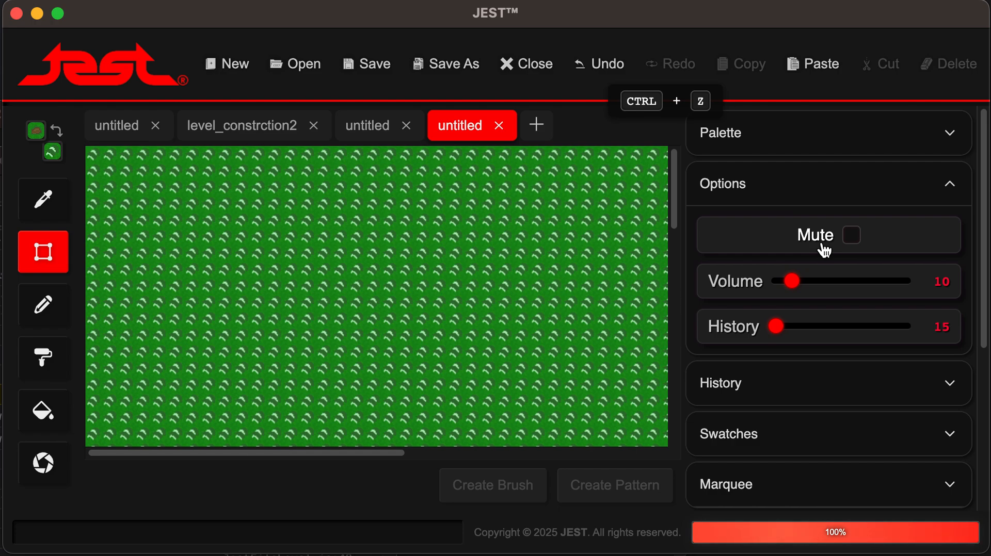
{"action": "scroll", "coordinate": [823, 248], "scroll_direction": "down", "scroll_amount": 3}
{"action": "scroll", "coordinate": [822, 248], "scroll_direction": "up", "scroll_amount": 3}
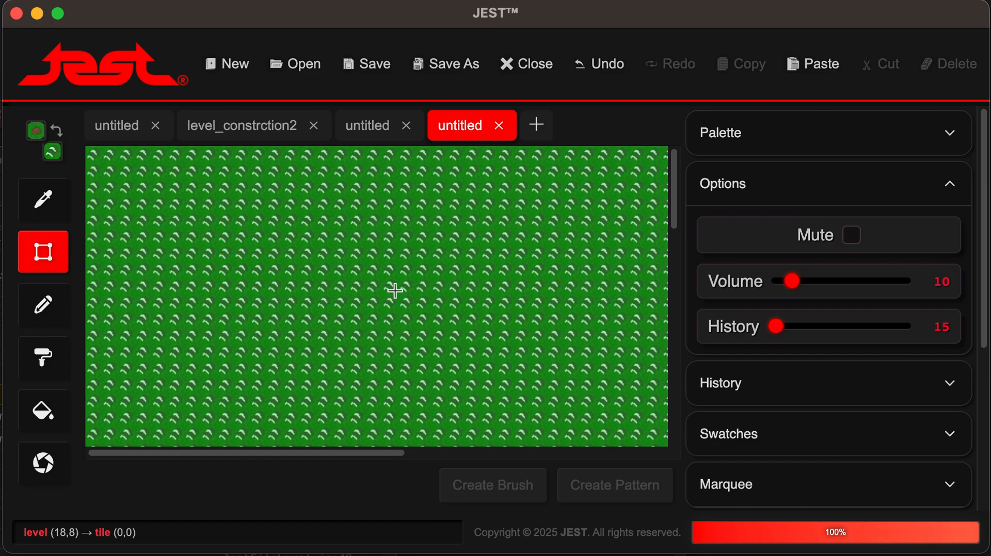
{"action": "scroll", "coordinate": [395, 291], "scroll_direction": "down", "scroll_amount": 15}
{"action": "scroll", "coordinate": [394, 291], "scroll_direction": "right", "scroll_amount": 10}
{"action": "scroll", "coordinate": [395, 291], "scroll_direction": "up", "scroll_amount": 15}
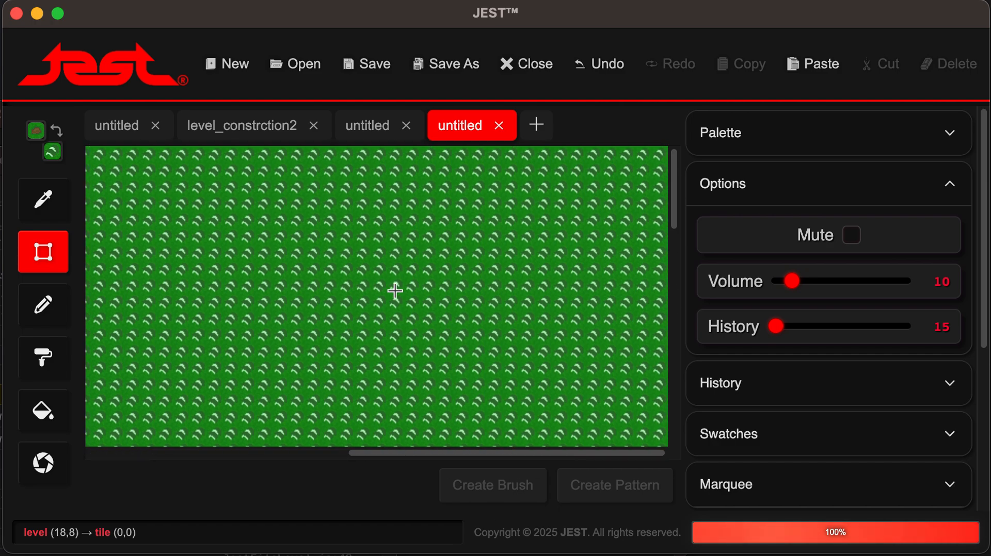
{"action": "scroll", "coordinate": [395, 291], "scroll_direction": "left", "scroll_amount": 10}
{"action": "scroll", "coordinate": [395, 291], "scroll_direction": "down", "scroll_amount": 15}
{"action": "scroll", "coordinate": [395, 291], "scroll_direction": "up", "scroll_amount": 15}
{"action": "scroll", "coordinate": [394, 291], "scroll_direction": "right", "scroll_amount": 10}
{"action": "scroll", "coordinate": [395, 291], "scroll_direction": "left", "scroll_amount": 10}
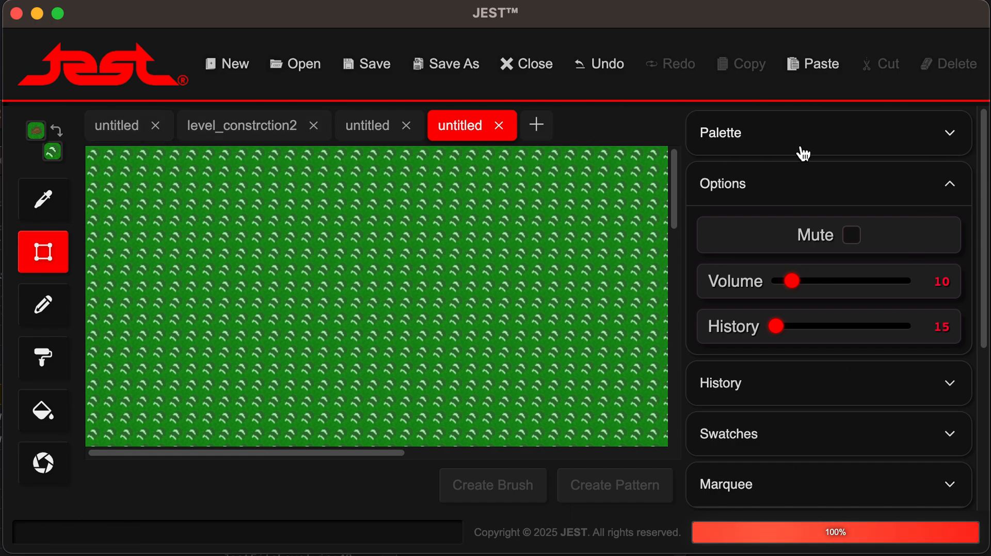
{"action": "scroll", "coordinate": [432, 255], "scroll_direction": "down", "scroll_amount": 15}
{"action": "scroll", "coordinate": [432, 255], "scroll_direction": "up", "scroll_amount": 15}
{"action": "scroll", "coordinate": [431, 254], "scroll_direction": "right", "scroll_amount": 2}
{"action": "scroll", "coordinate": [431, 255], "scroll_direction": "right", "scroll_amount": 5}
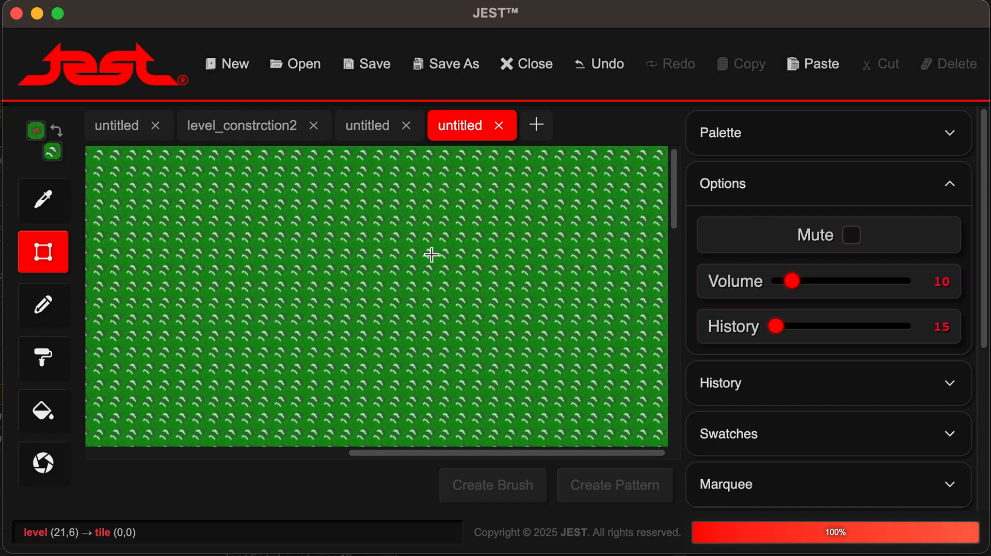
{"action": "scroll", "coordinate": [432, 255], "scroll_direction": "down", "scroll_amount": 15}
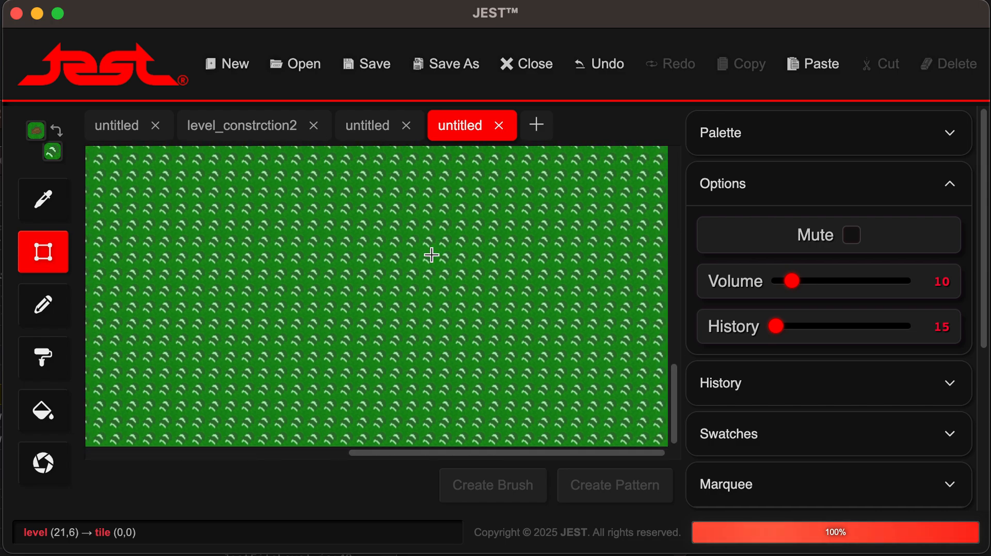
{"action": "scroll", "coordinate": [431, 255], "scroll_direction": "left", "scroll_amount": 9}
{"action": "scroll", "coordinate": [431, 255], "scroll_direction": "up", "scroll_amount": 15}
{"action": "scroll", "coordinate": [431, 254], "scroll_direction": "down", "scroll_amount": 15}
{"action": "scroll", "coordinate": [431, 255], "scroll_direction": "up", "scroll_amount": 15}
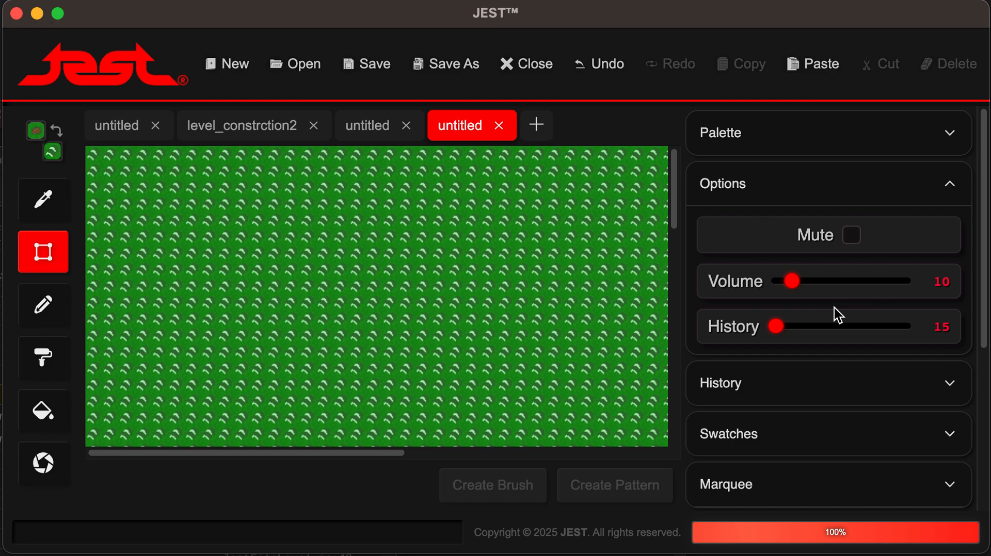
{"action": "scroll", "coordinate": [834, 307], "scroll_direction": "down", "scroll_amount": 5}
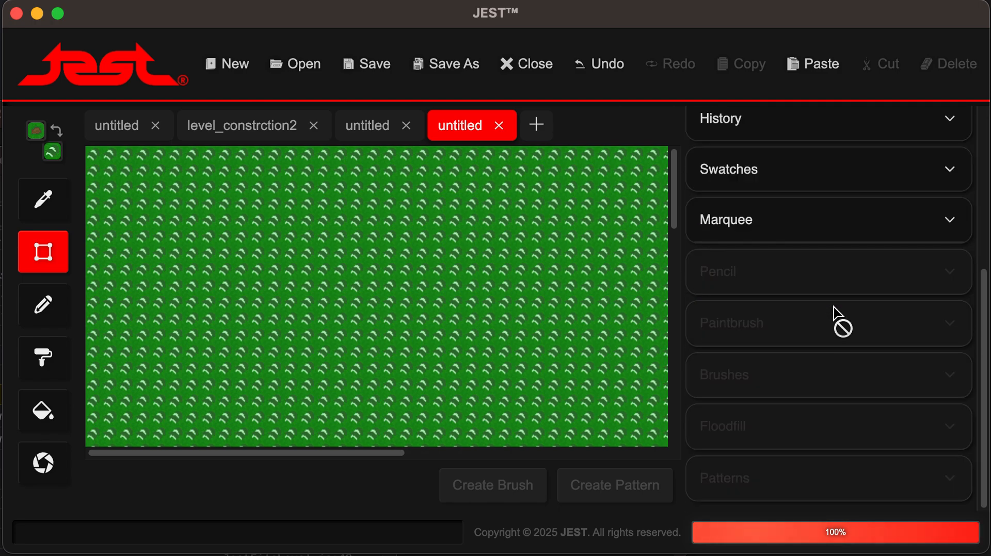
{"action": "scroll", "coordinate": [836, 317], "scroll_direction": "up", "scroll_amount": 4}
{"action": "scroll", "coordinate": [836, 317], "scroll_direction": "down", "scroll_amount": 3}
{"action": "scroll", "coordinate": [779, 238], "scroll_direction": "up", "scroll_amount": 4}
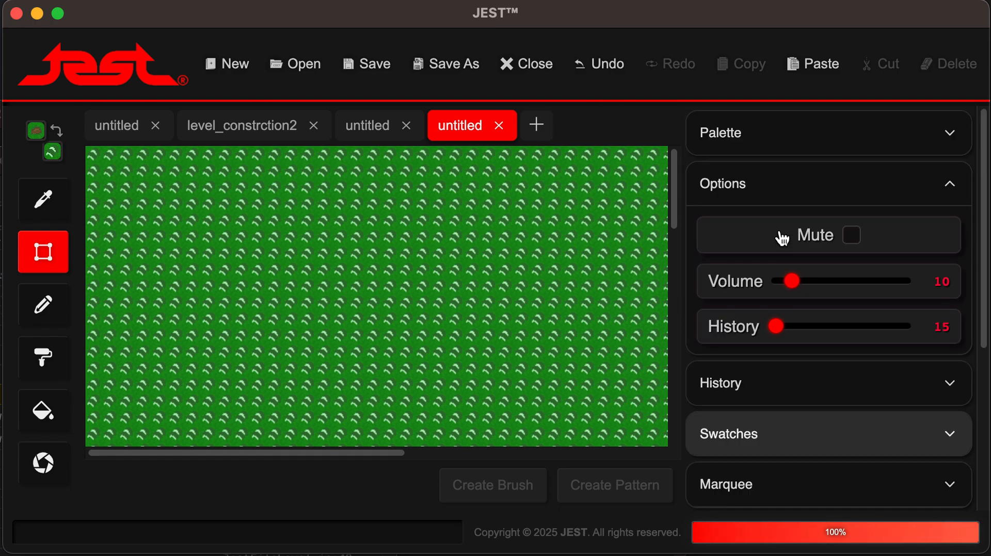
Choose the small brown tile on green from the palette and pencil two freehand strokes across the grass level
{"action": "left_click", "coordinate": [772, 192]}
{"action": "left_click", "coordinate": [786, 135]}
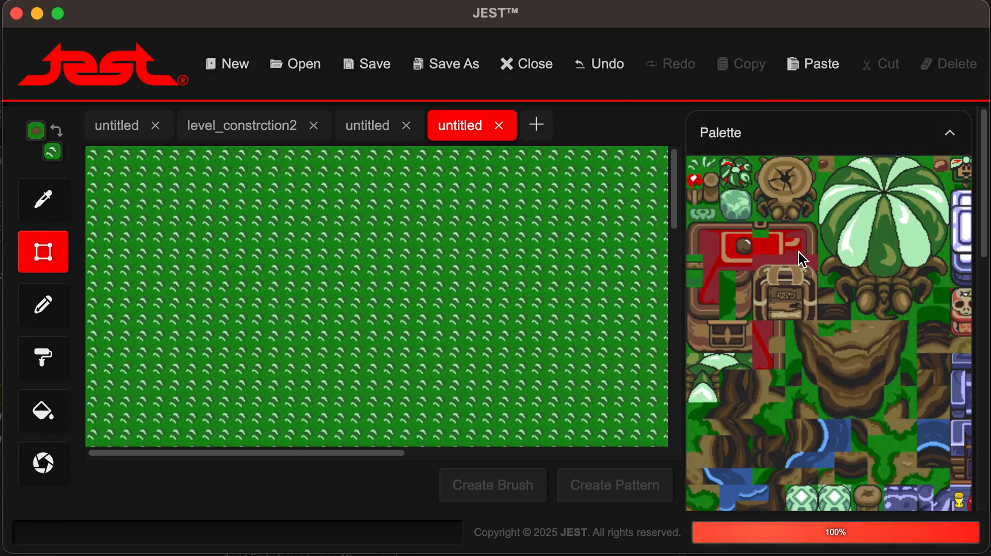
{"action": "left_click", "coordinate": [761, 231]}
{"action": "mouse_move", "coordinate": [439, 212]}
{"action": "left_mouse_down"}
{"action": "mouse_move", "coordinate": [311, 332]}
{"action": "mouse_move", "coordinate": [289, 326]}
{"action": "left_mouse_up"}
{"action": "left_click", "coordinate": [544, 237]}
{"action": "key", "text": "b"}
{"action": "mouse_move", "coordinate": [490, 234]}
{"action": "left_mouse_down"}
{"action": "mouse_move", "coordinate": [321, 309]}
{"action": "mouse_move", "coordinate": [146, 282]}
{"action": "left_mouse_up"}
{"action": "left_click_drag", "start_coordinate": [521, 235], "coordinate": [314, 364]}
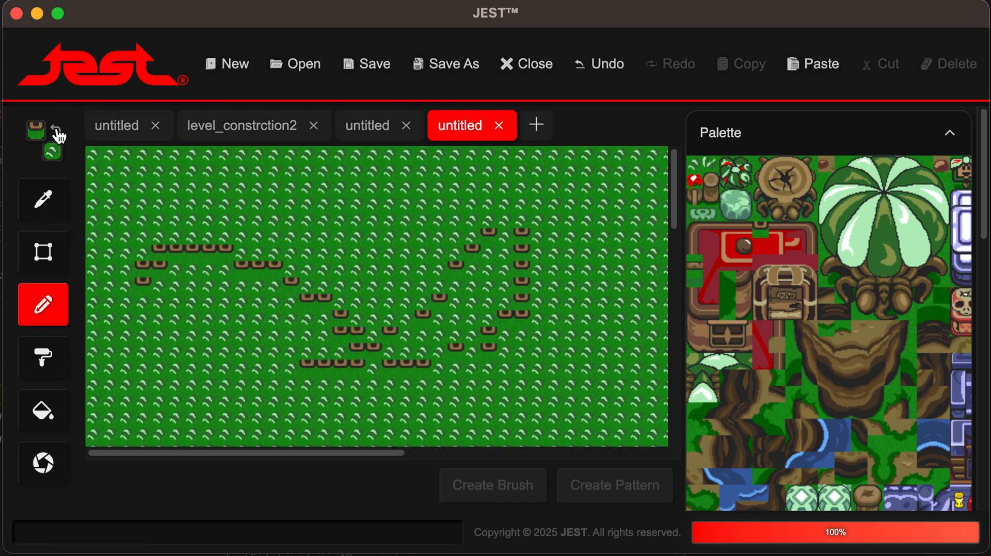
Choose the round brown knob tile on red from the palette and pencil three freehand strokes across the level
{"action": "left_click", "coordinate": [745, 245]}
{"action": "mouse_move", "coordinate": [406, 187]}
{"action": "left_mouse_down"}
{"action": "mouse_move", "coordinate": [243, 176]}
{"action": "mouse_move", "coordinate": [209, 187]}
{"action": "left_mouse_up"}
{"action": "left_click_drag", "start_coordinate": [421, 268], "coordinate": [390, 401]}
{"action": "left_click_drag", "start_coordinate": [270, 384], "coordinate": [143, 351]}
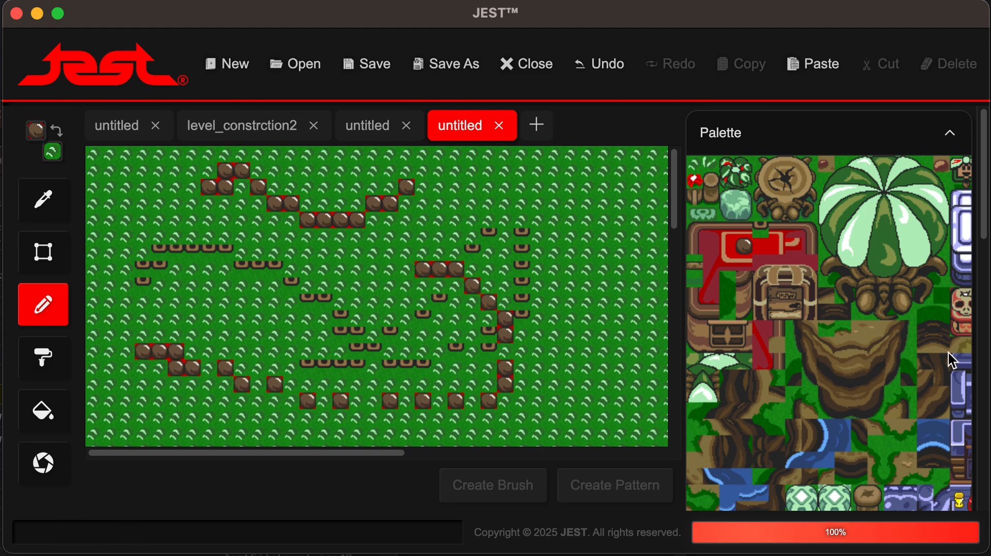
Expand the Swatches section beneath the palette and return to the palette tiles
{"action": "scroll", "coordinate": [757, 273], "scroll_direction": "down", "scroll_amount": 10}
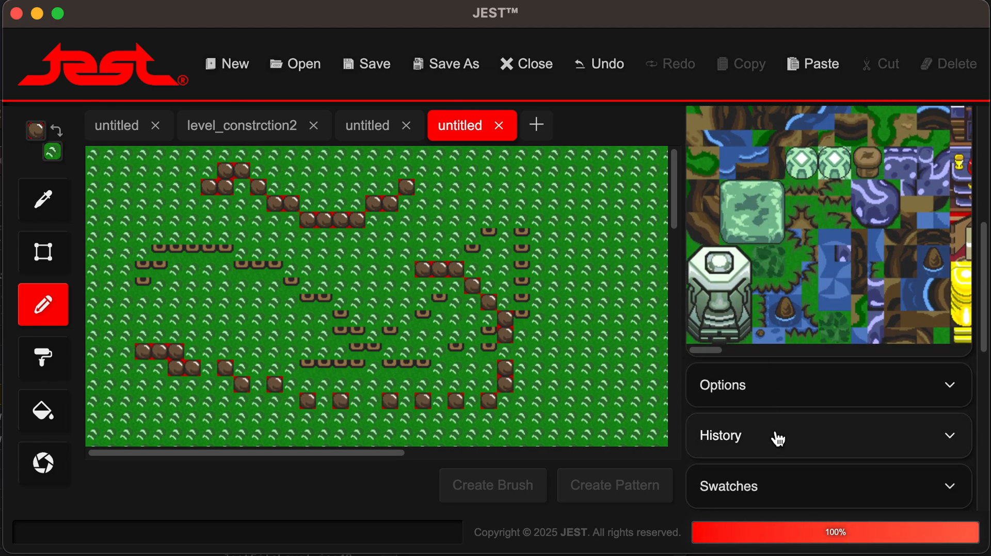
{"action": "scroll", "coordinate": [840, 380], "scroll_direction": "down", "scroll_amount": 5}
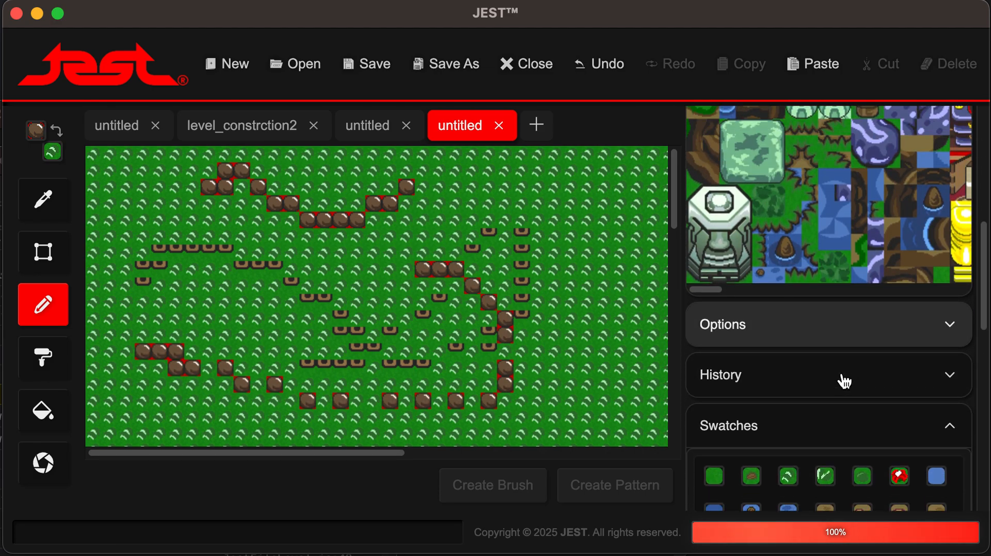
{"action": "scroll", "coordinate": [797, 257], "scroll_direction": "up", "scroll_amount": 10}
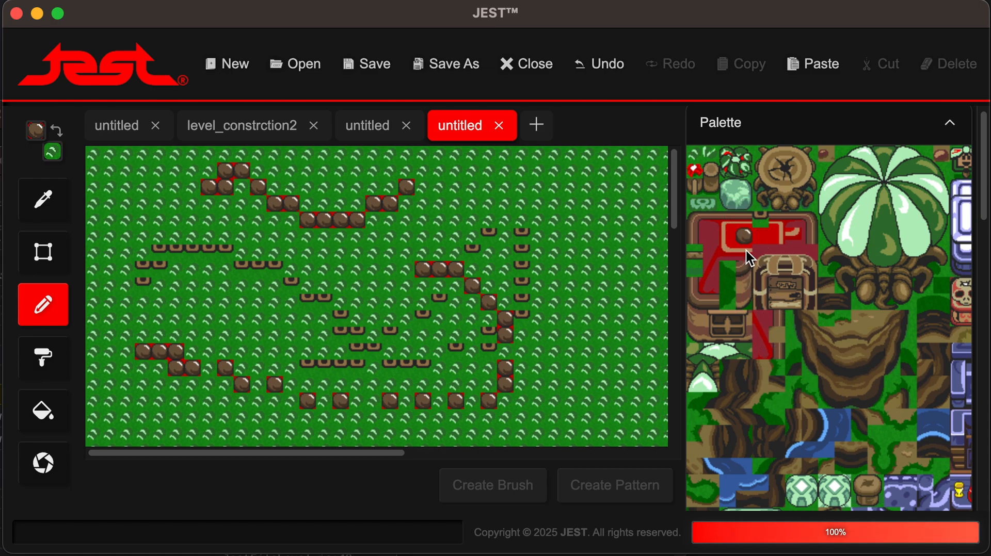
Look over the palette tiles and the saved swatches beneath them for a tile worth keeping as a swatch
{"action": "scroll", "coordinate": [769, 358], "scroll_direction": "down", "scroll_amount": 5}
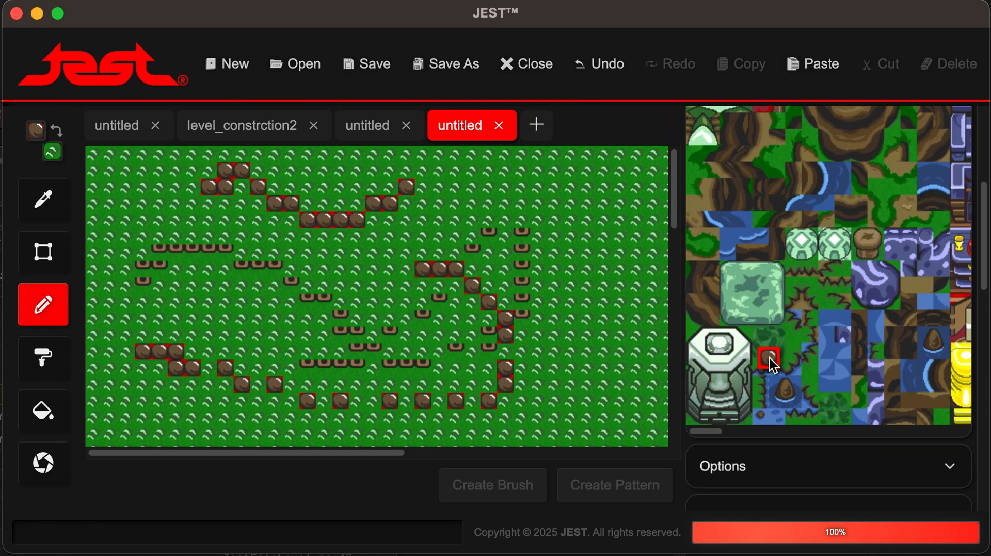
{"action": "scroll", "coordinate": [769, 357], "scroll_direction": "down", "scroll_amount": 8}
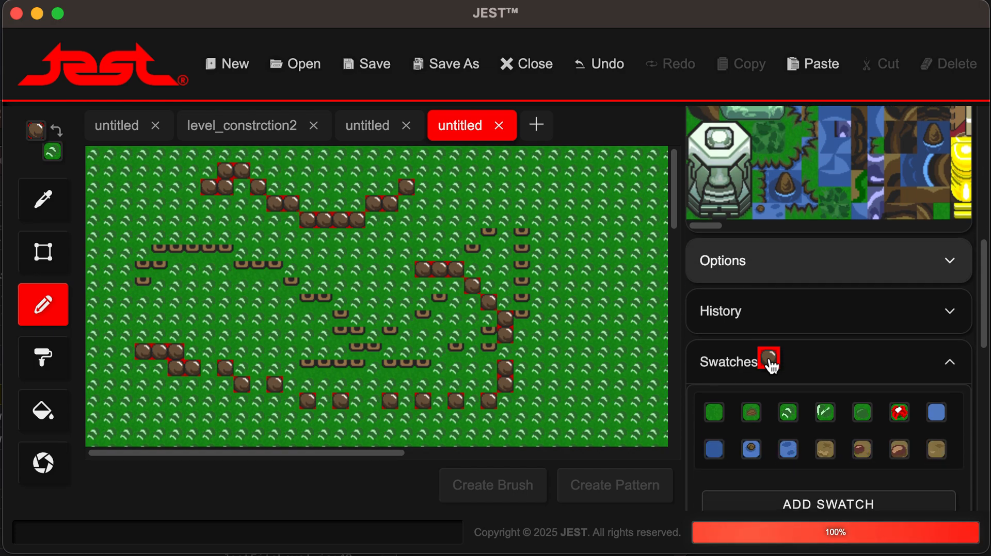
{"action": "scroll", "coordinate": [771, 366], "scroll_direction": "down", "scroll_amount": 6}
{"action": "scroll", "coordinate": [772, 367], "scroll_direction": "up", "scroll_amount": 4}
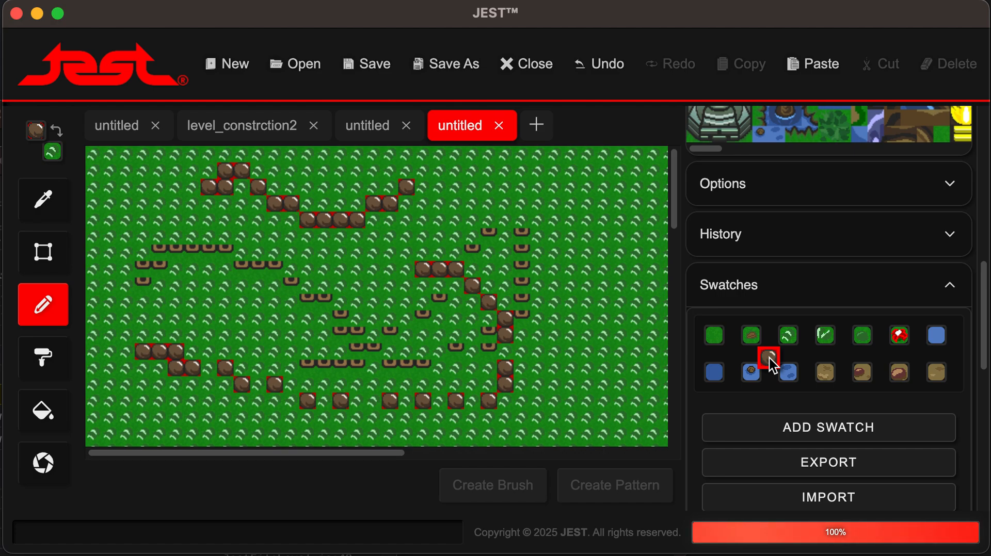
{"action": "left_click_drag", "start_coordinate": [769, 358], "coordinate": [785, 255]}
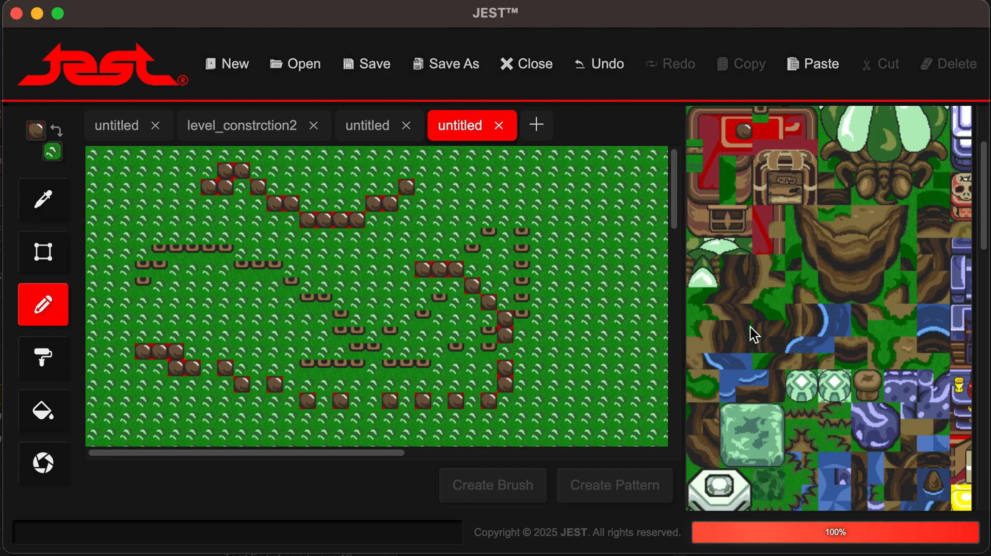
{"action": "left_click", "coordinate": [724, 224]}
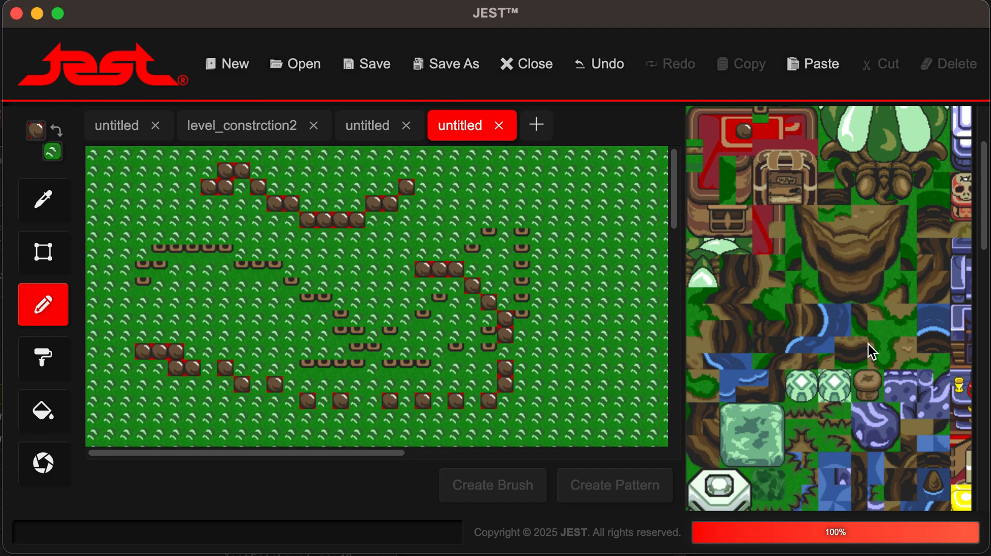
{"action": "left_click", "coordinate": [822, 322]}
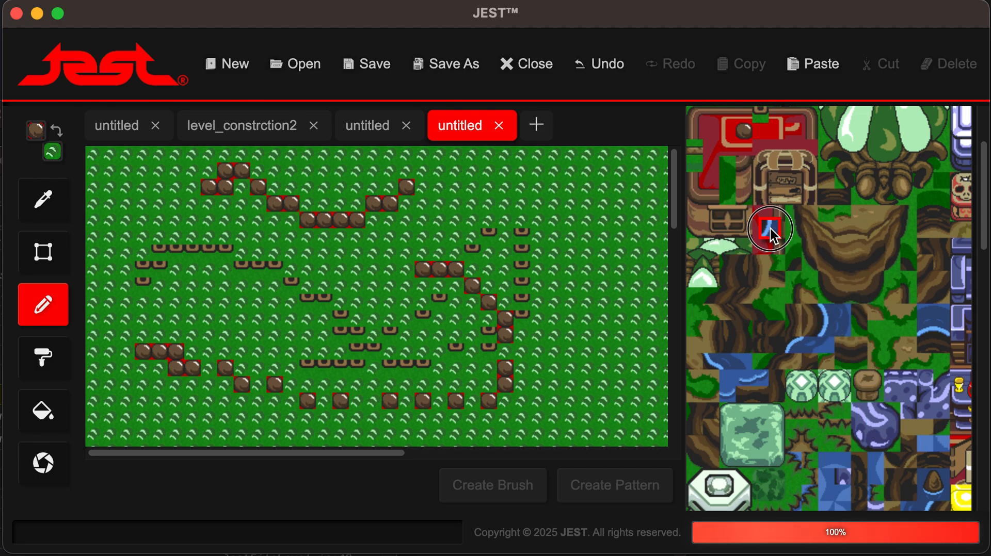
Add the round brown knob tile on red as a new swatch named "Roof Beamhead"
{"action": "left_click_drag", "start_coordinate": [746, 163], "coordinate": [803, 254]}
{"action": "left_click", "coordinate": [431, 282]}
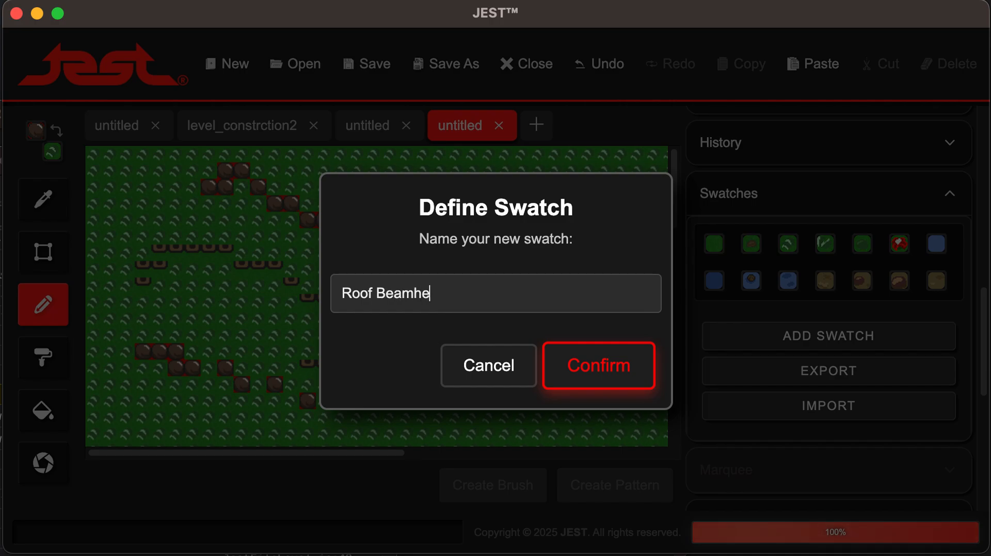
{"action": "left_click", "coordinate": [618, 382]}
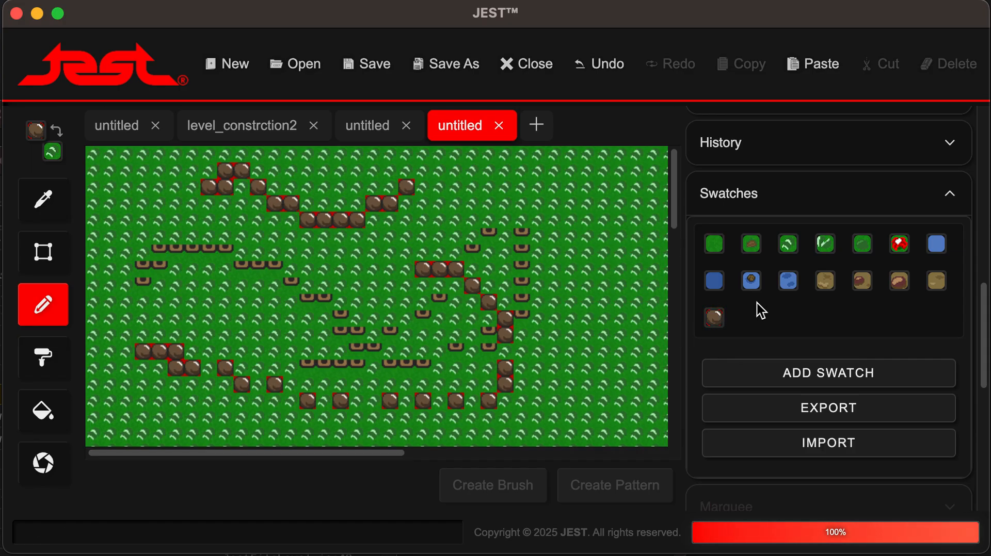
{"action": "scroll", "coordinate": [757, 303], "scroll_direction": "down", "scroll_amount": 2}
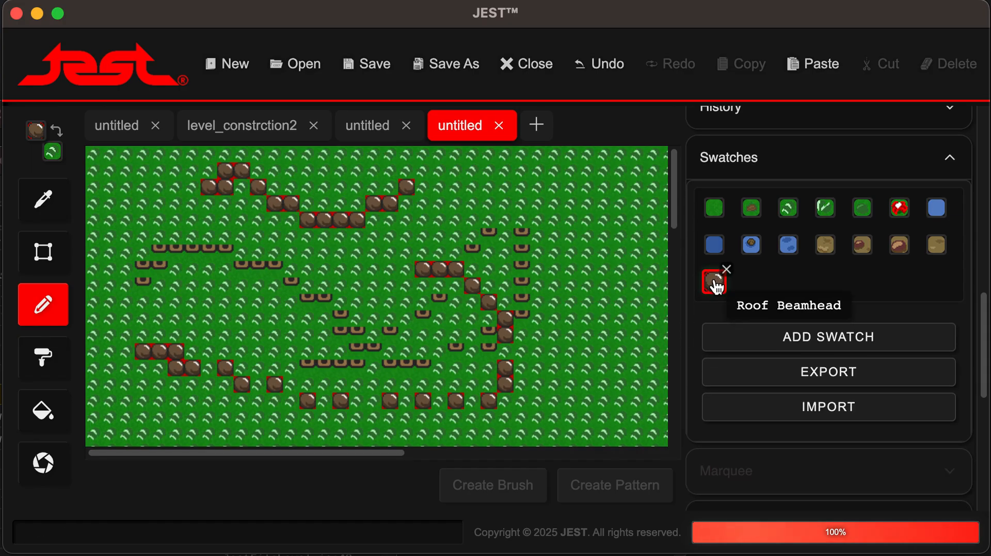
{"action": "left_click", "coordinate": [836, 416]}
{"action": "scroll", "coordinate": [826, 310], "scroll_direction": "up", "scroll_amount": 4}
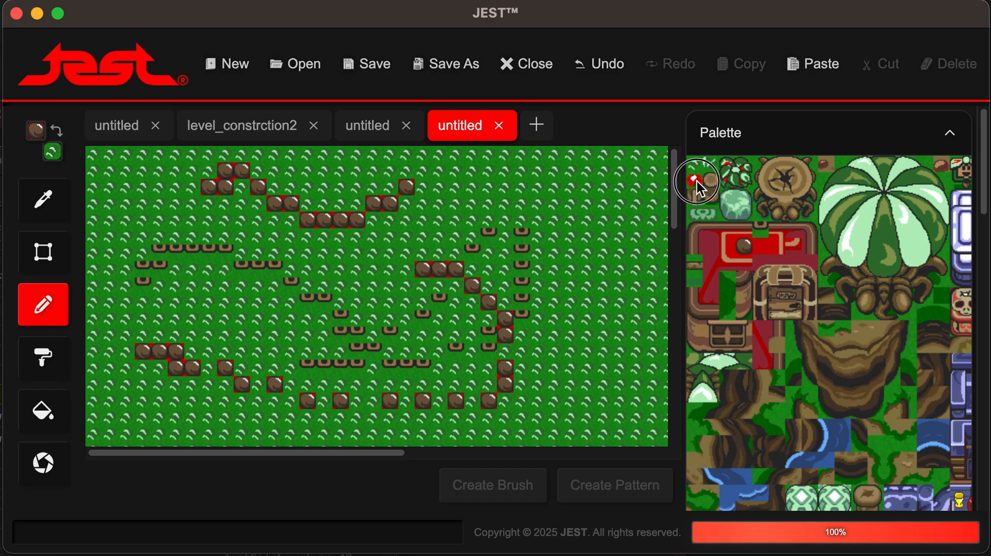
{"action": "scroll", "coordinate": [723, 284], "scroll_direction": "down", "scroll_amount": 5}
{"action": "left_click", "coordinate": [757, 287]}
{"action": "scroll", "coordinate": [769, 297], "scroll_direction": "down", "scroll_amount": 6}
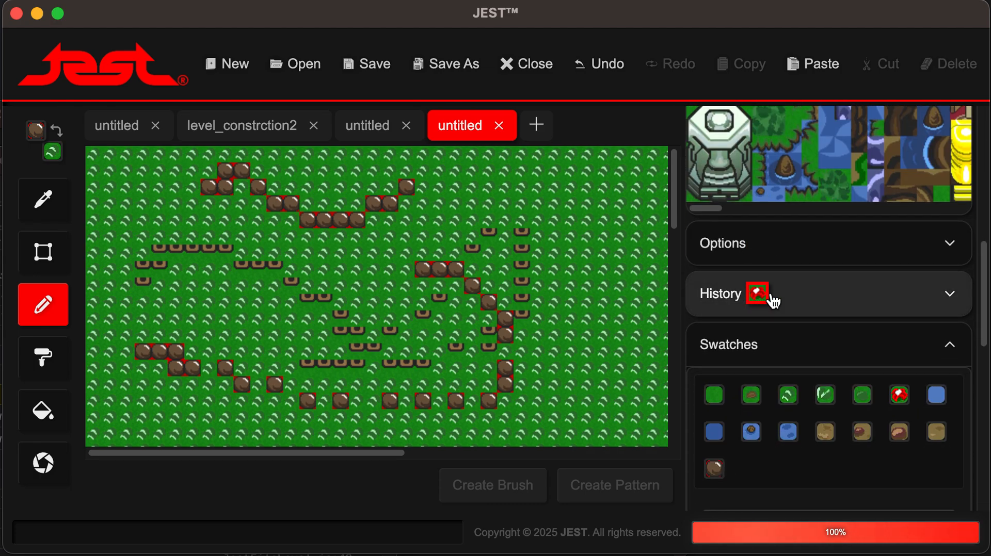
{"action": "left_click", "coordinate": [797, 444]}
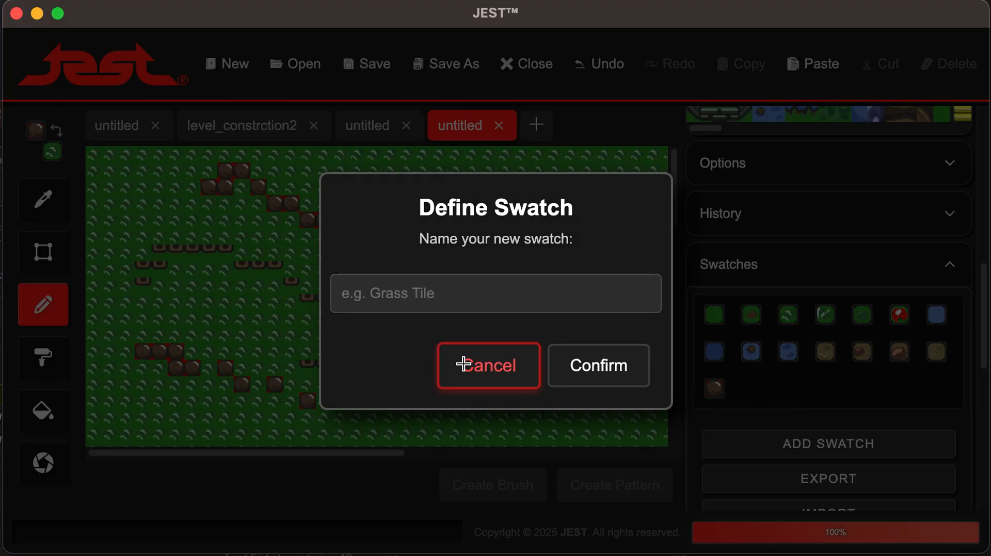
{"action": "left_click", "coordinate": [464, 369]}
Choose the Roof Beamhead swatch and pencil single tiles and freehand strokes across the grass level
{"action": "scroll", "coordinate": [825, 248], "scroll_direction": "down", "scroll_amount": 4}
{"action": "scroll", "coordinate": [857, 244], "scroll_direction": "up", "scroll_amount": 3}
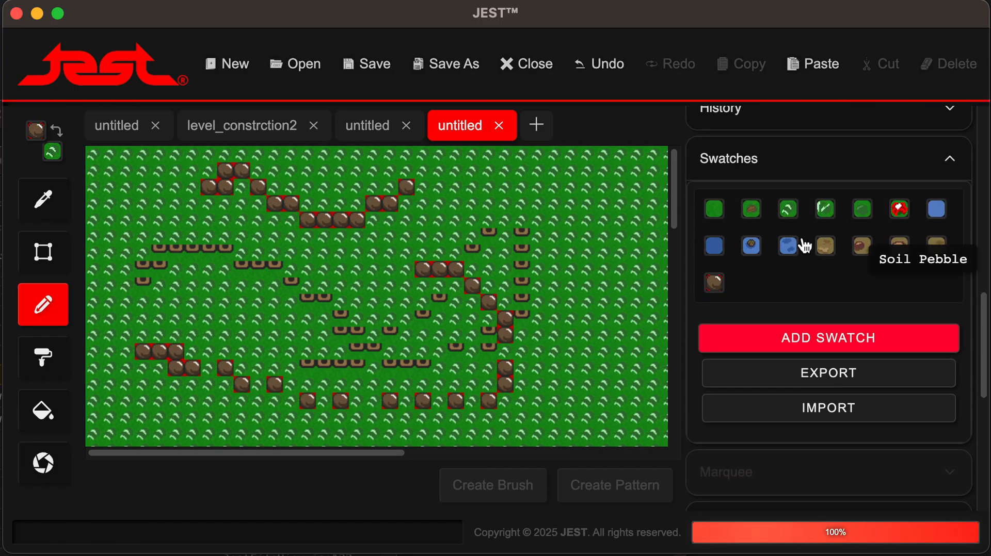
{"action": "left_click", "coordinate": [714, 283]}
{"action": "left_click", "coordinate": [456, 187]}
{"action": "mouse_move", "coordinate": [502, 176]}
{"action": "left_mouse_down"}
{"action": "mouse_move", "coordinate": [635, 272]}
{"action": "mouse_move", "coordinate": [577, 350]}
{"action": "mouse_move", "coordinate": [189, 220]}
{"action": "left_mouse_up"}
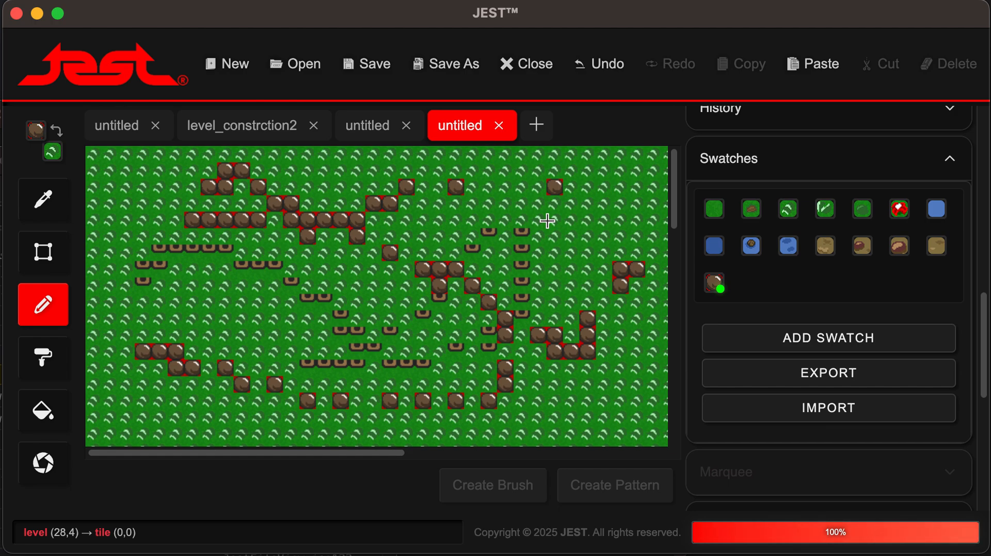
{"action": "scroll", "coordinate": [547, 221], "scroll_direction": "right", "scroll_amount": 10}
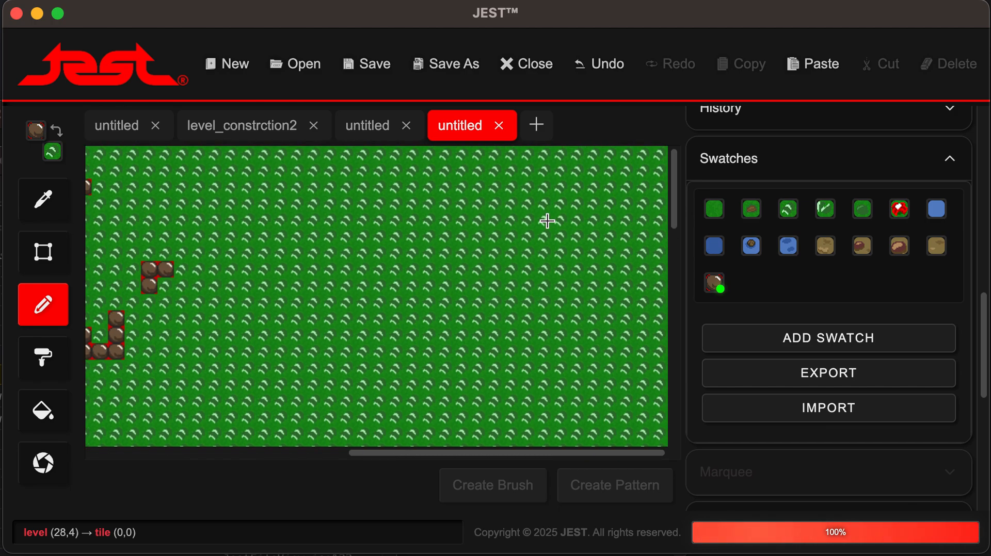
{"action": "scroll", "coordinate": [547, 221], "scroll_direction": "left", "scroll_amount": 10}
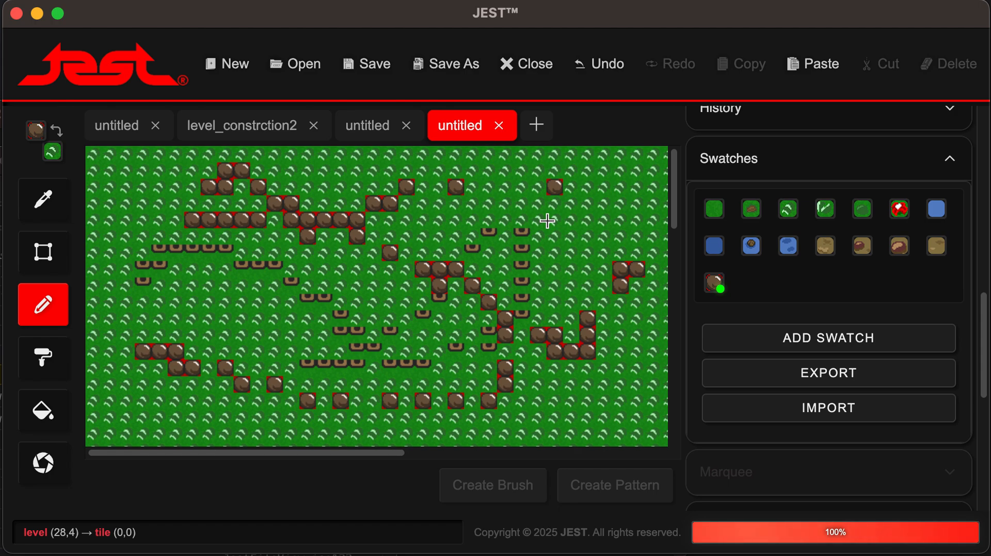
{"action": "scroll", "coordinate": [548, 221], "scroll_direction": "down", "scroll_amount": 15}
{"action": "scroll", "coordinate": [547, 221], "scroll_direction": "right", "scroll_amount": 5}
{"action": "scroll", "coordinate": [549, 214], "scroll_direction": "up", "scroll_amount": 15}
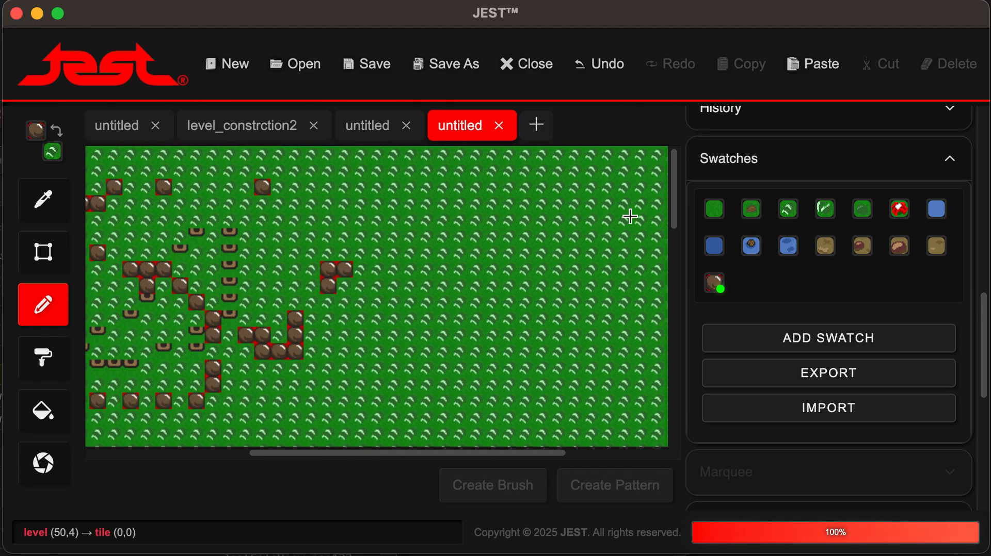